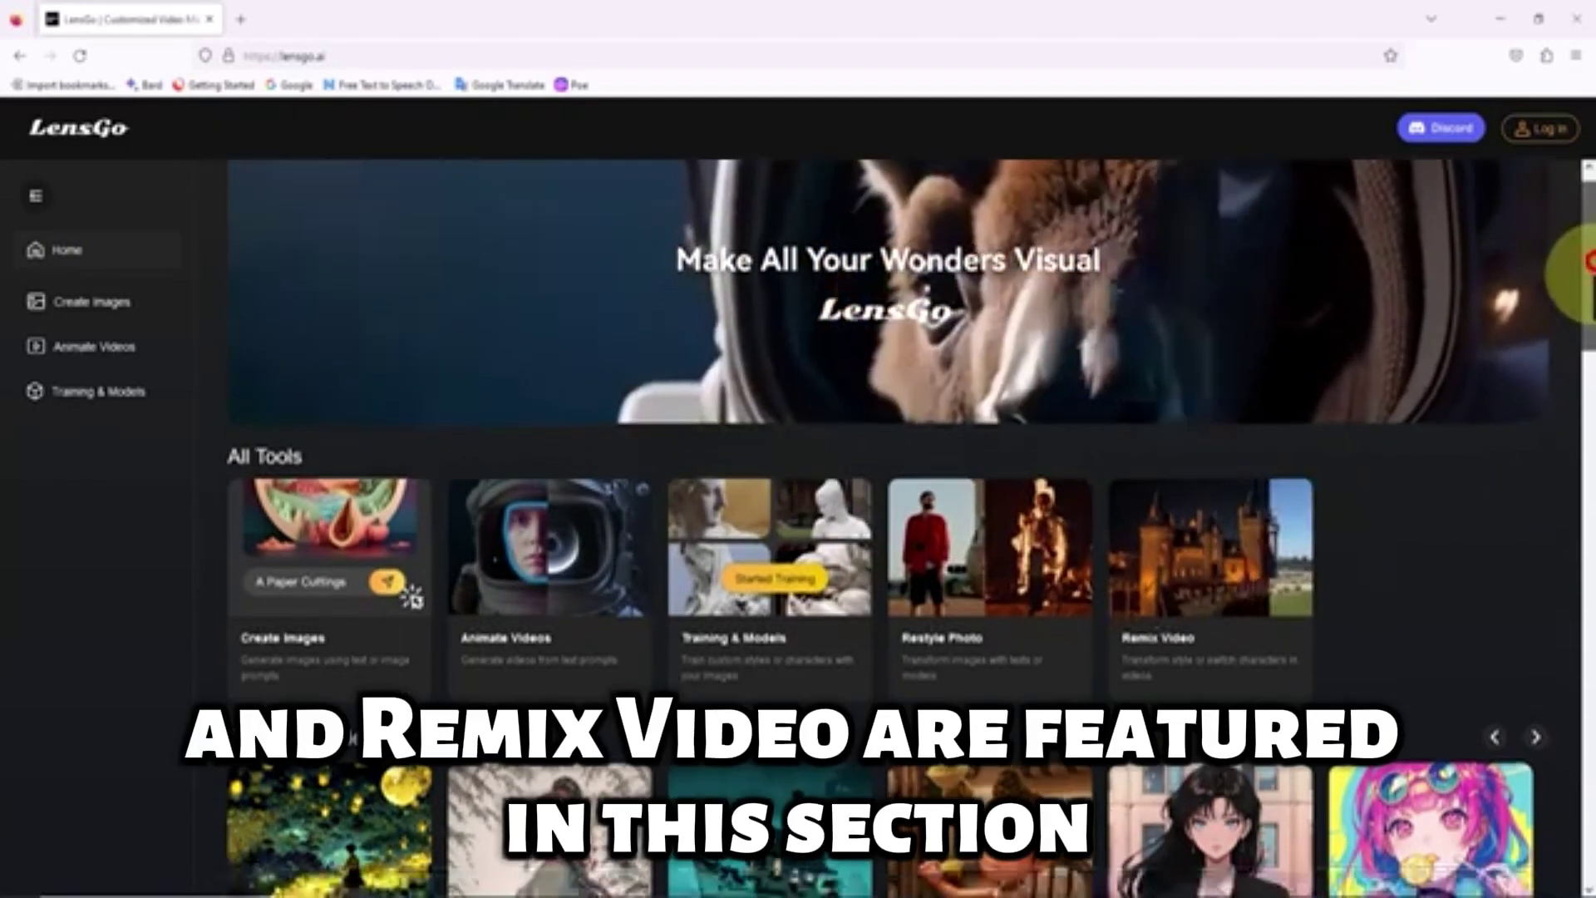
Step: Scroll the LensGo home page, sign in, and go to the Create Images page
{"action": "left_click_drag", "start_coordinate": [1582, 268], "coordinate": [1582, 324]}
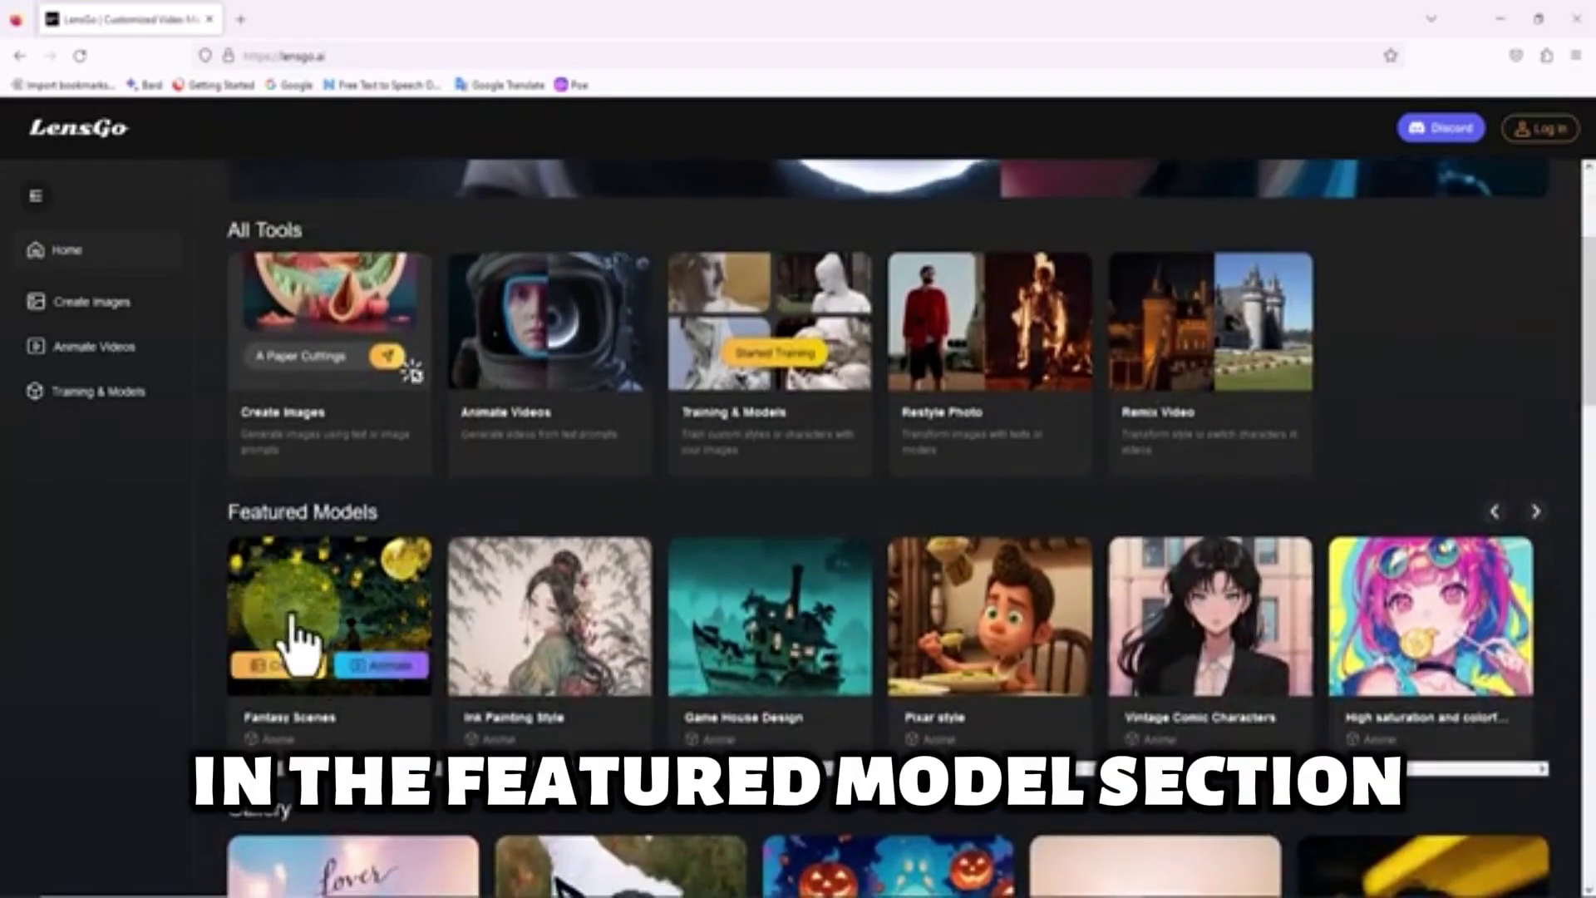
{"action": "left_click_drag", "start_coordinate": [790, 769], "coordinate": [665, 774]}
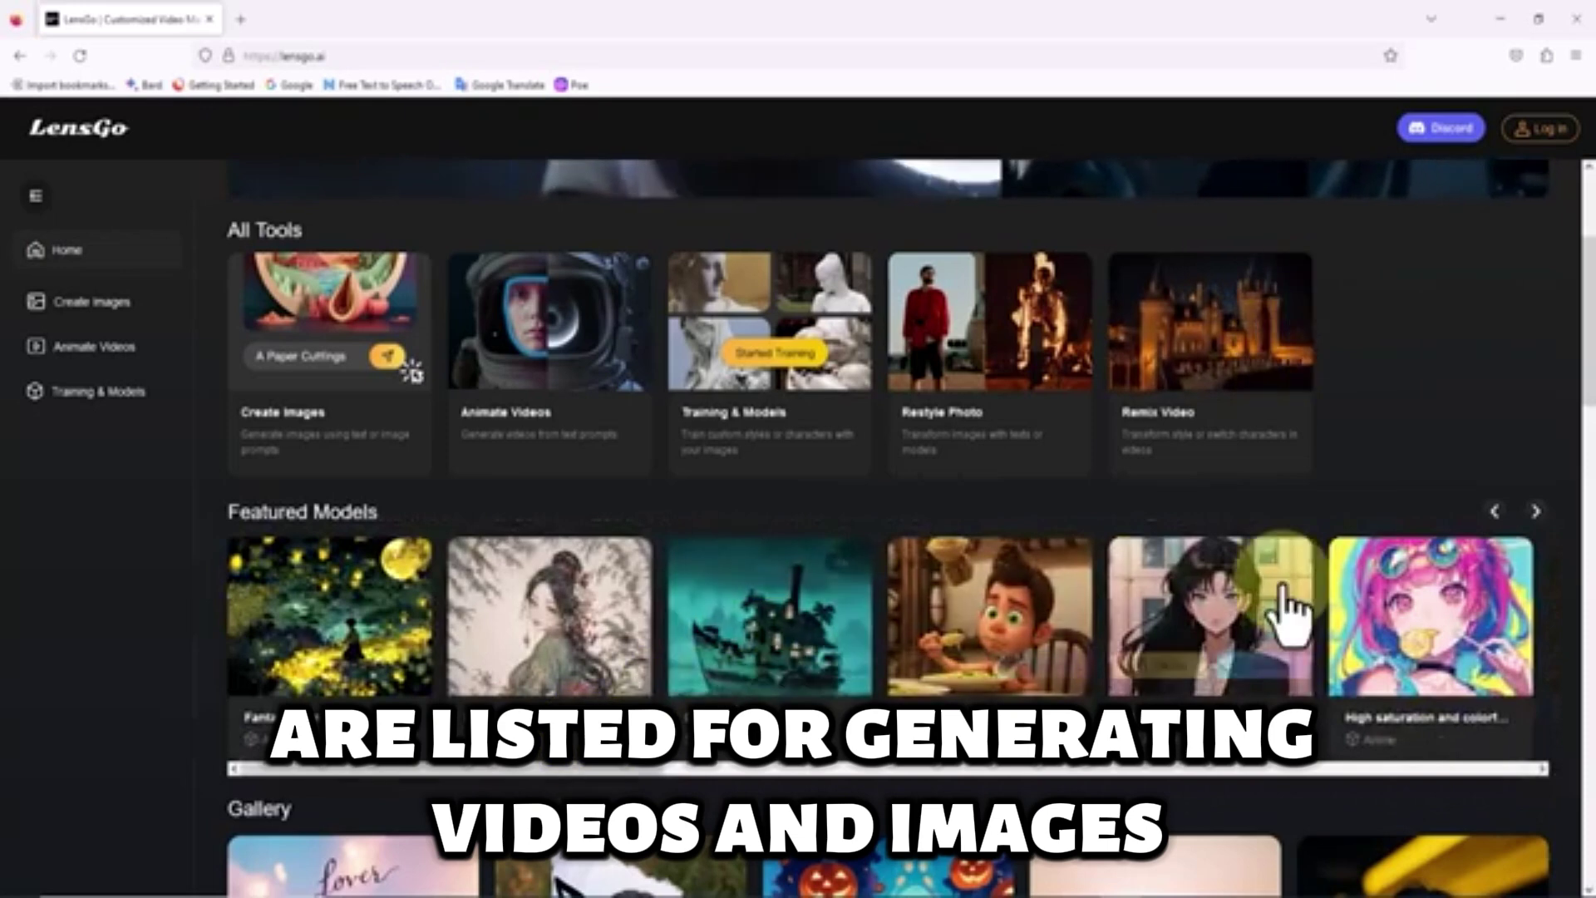
{"action": "left_click_drag", "start_coordinate": [1590, 357], "coordinate": [1591, 470]}
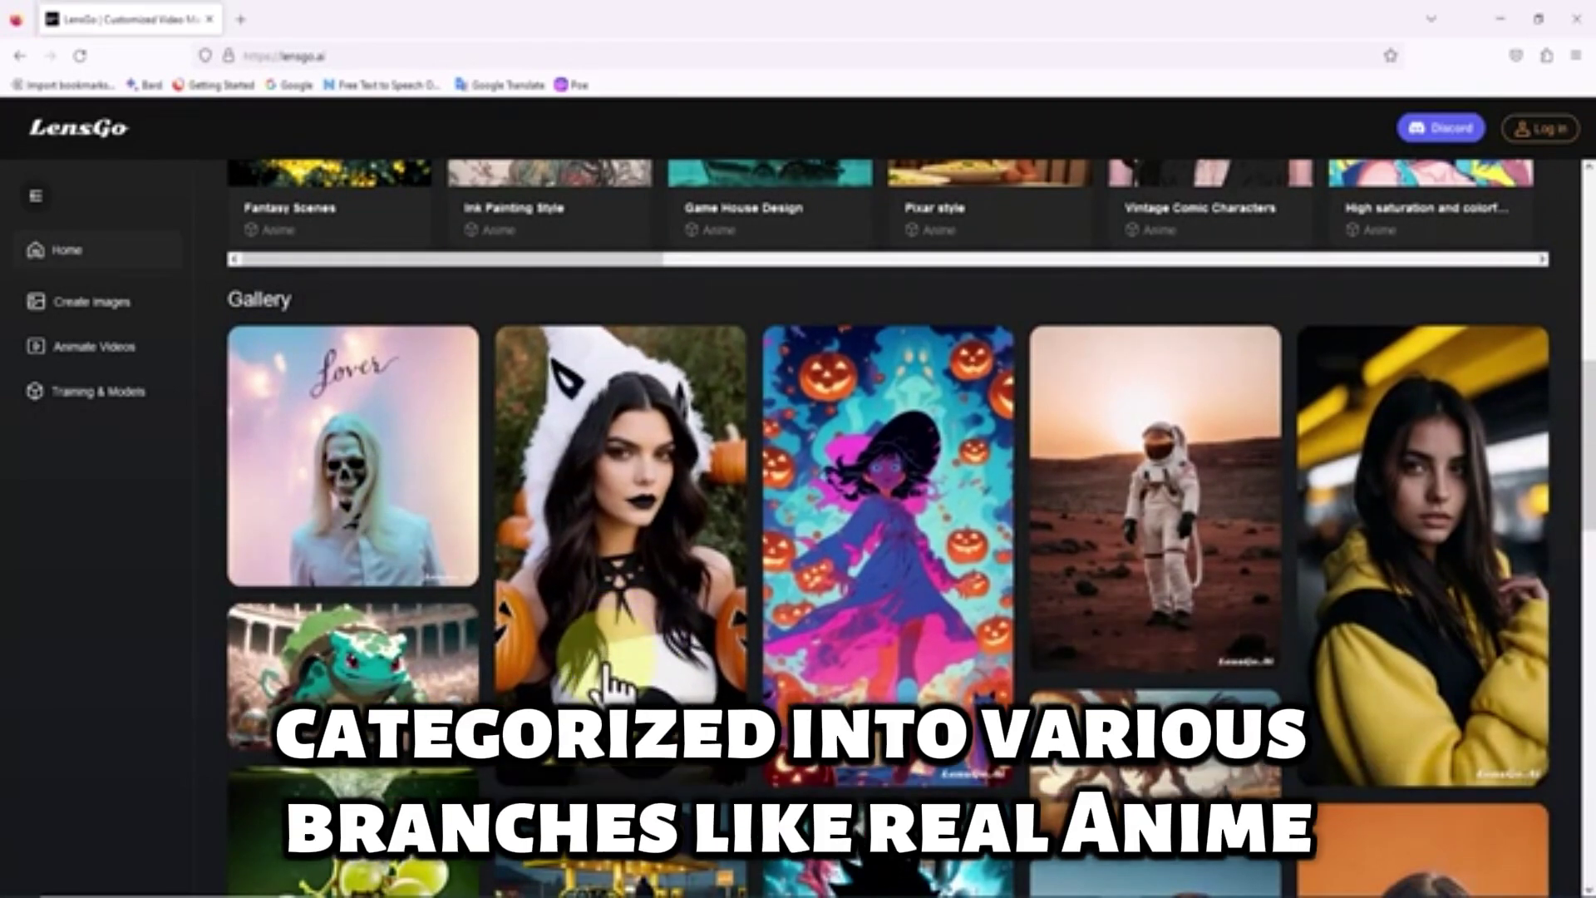
{"action": "left_click_drag", "start_coordinate": [1586, 444], "coordinate": [1586, 249]}
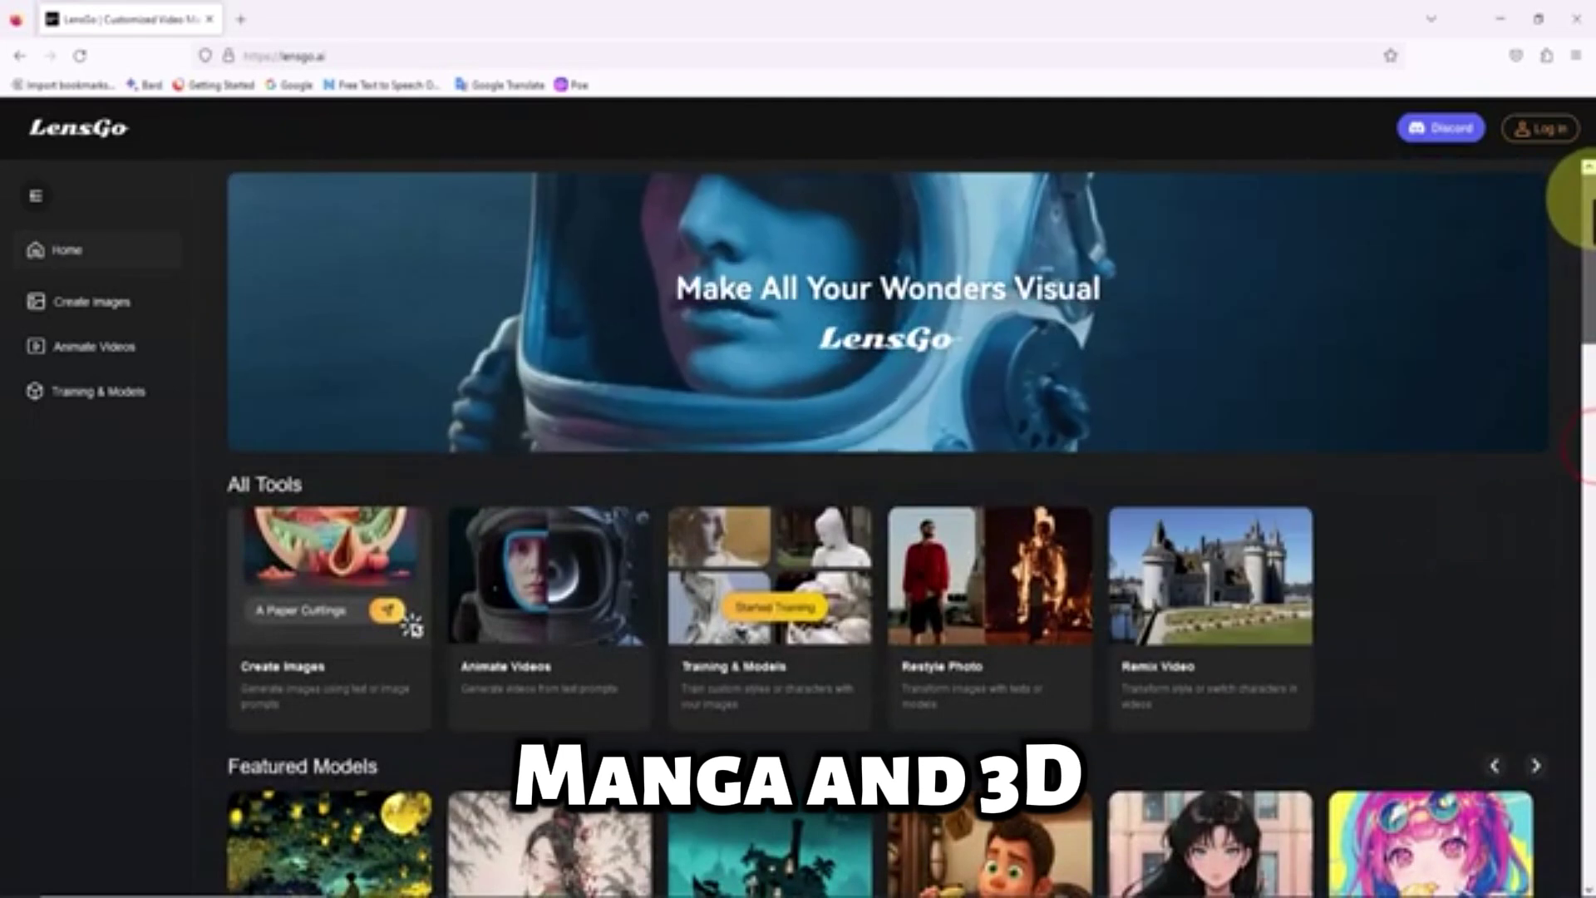
{"action": "left_click", "coordinate": [1551, 129]}
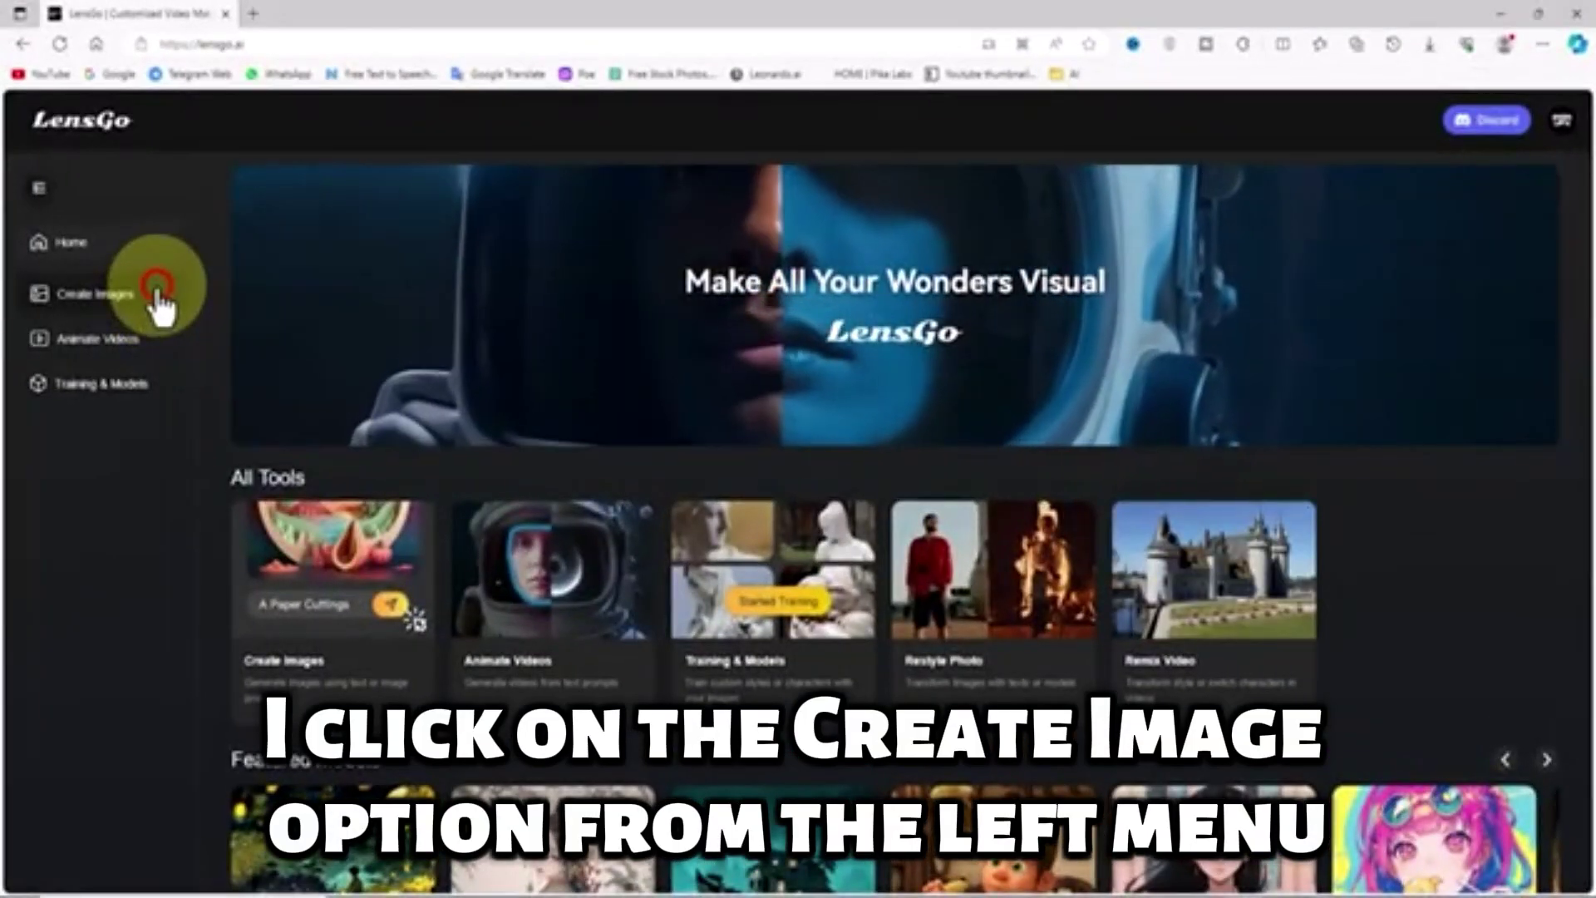
{"action": "left_click", "coordinate": [158, 297]}
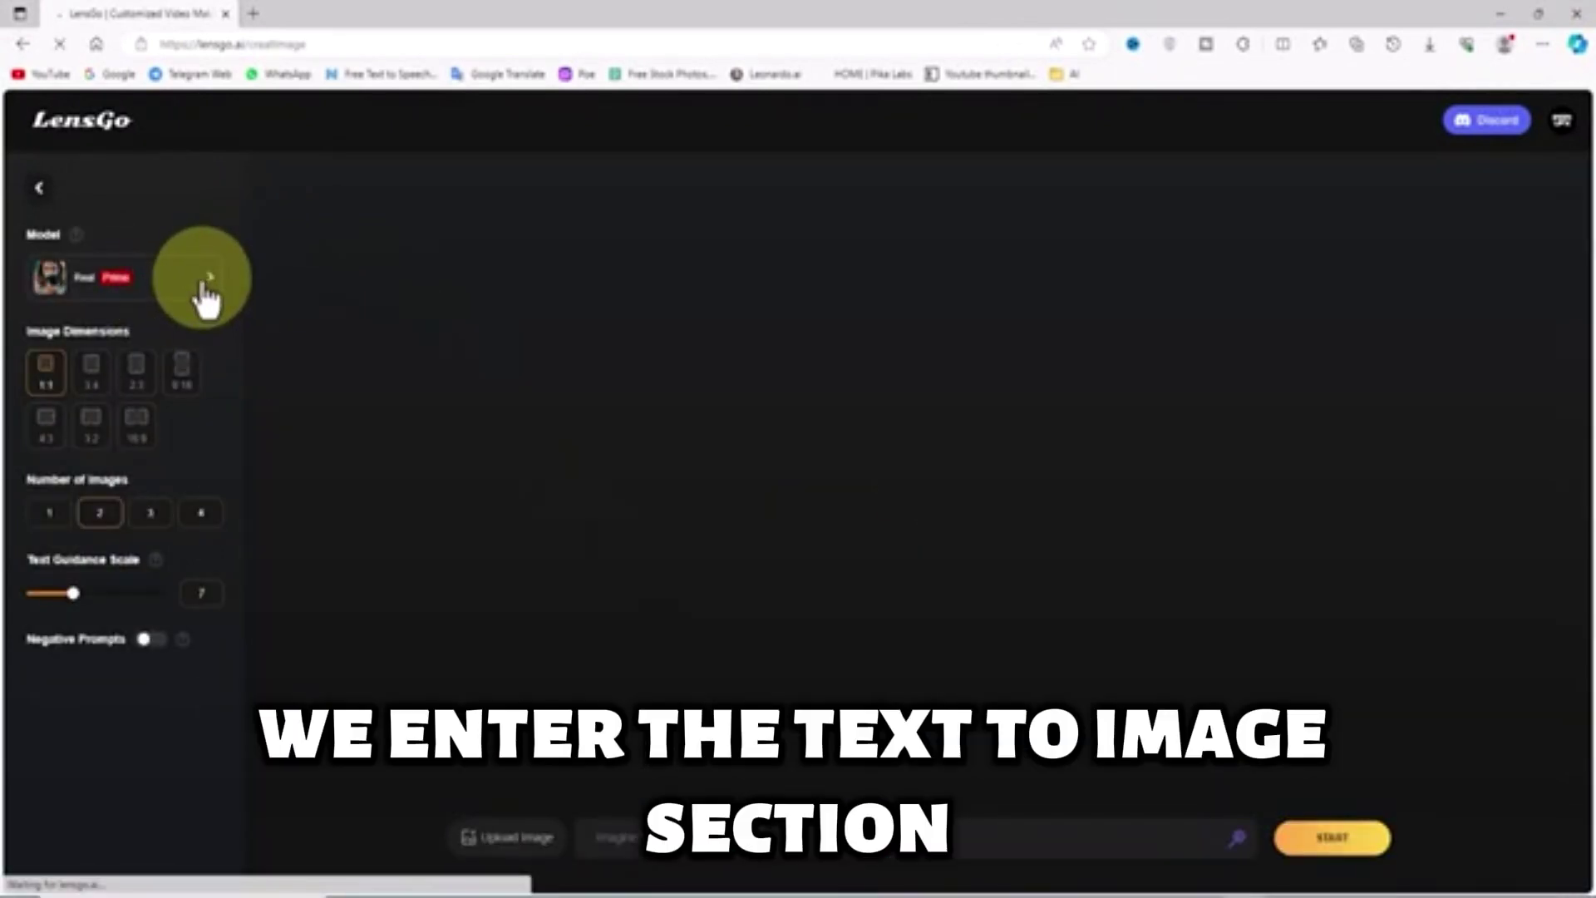
{"action": "left_click", "coordinate": [202, 275]}
{"action": "scroll", "coordinate": [552, 612], "scroll_direction": "down", "scroll_amount": 5}
{"action": "scroll", "coordinate": [557, 615], "scroll_direction": "up", "scroll_amount": 5}
{"action": "scroll", "coordinate": [555, 611], "scroll_direction": "down", "scroll_amount": 3}
{"action": "scroll", "coordinate": [555, 611], "scroll_direction": "up", "scroll_amount": 2}
{"action": "scroll", "coordinate": [555, 611], "scroll_direction": "down", "scroll_amount": 4}
{"action": "scroll", "coordinate": [555, 611], "scroll_direction": "up", "scroll_amount": 3}
{"action": "scroll", "coordinate": [556, 615], "scroll_direction": "down", "scroll_amount": 3}
{"action": "scroll", "coordinate": [556, 615], "scroll_direction": "up", "scroll_amount": 5}
{"action": "scroll", "coordinate": [558, 612], "scroll_direction": "down", "scroll_amount": 1}
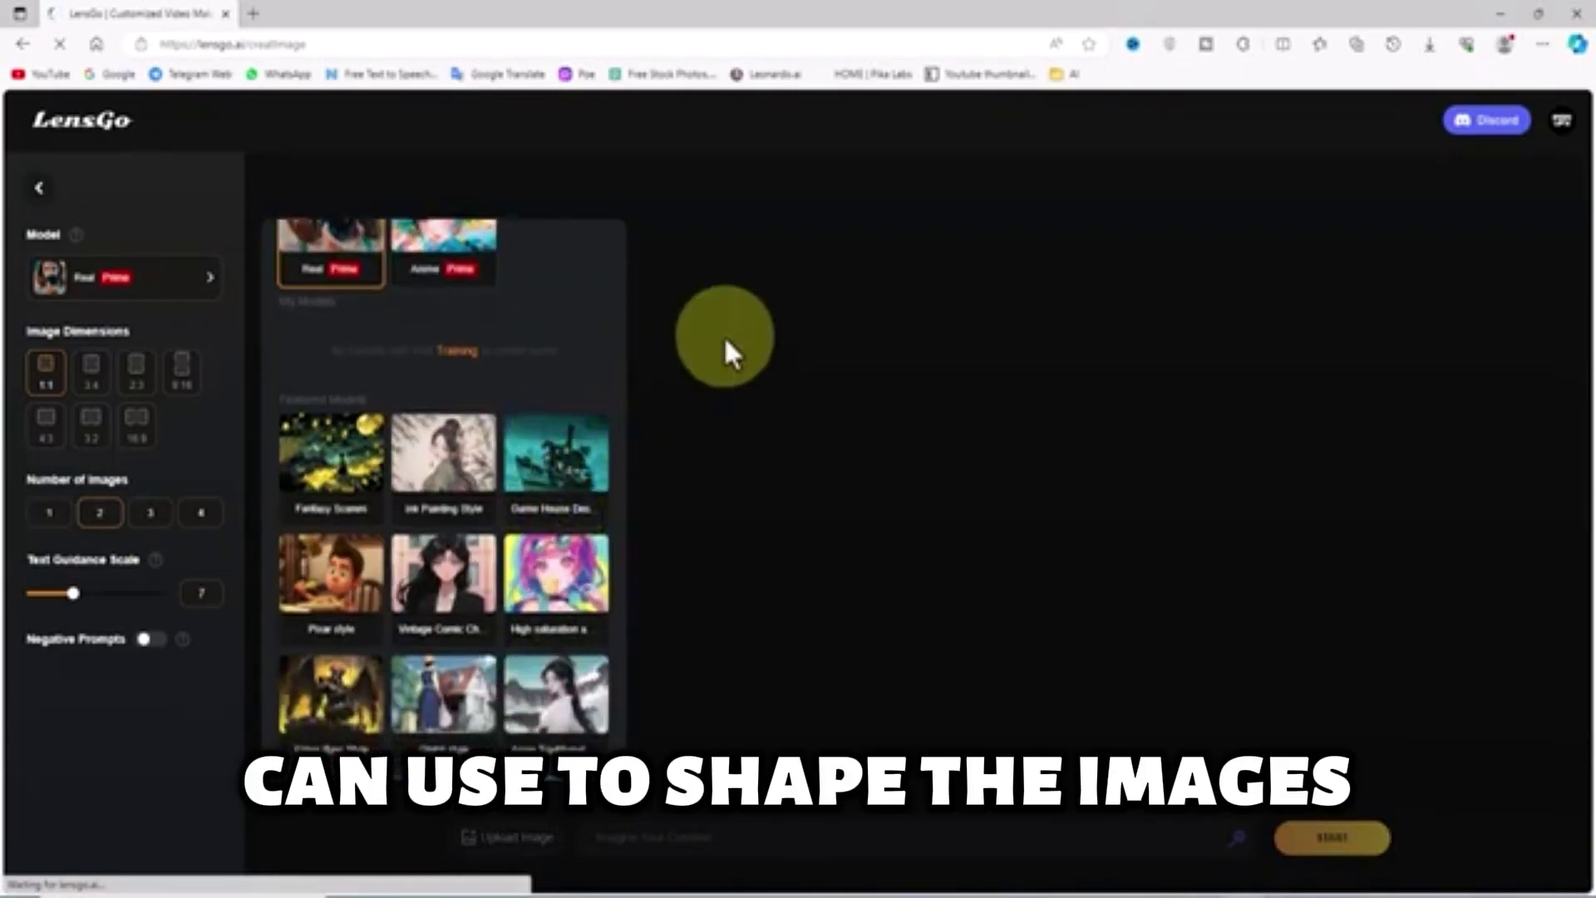
{"action": "left_click", "coordinate": [730, 331]}
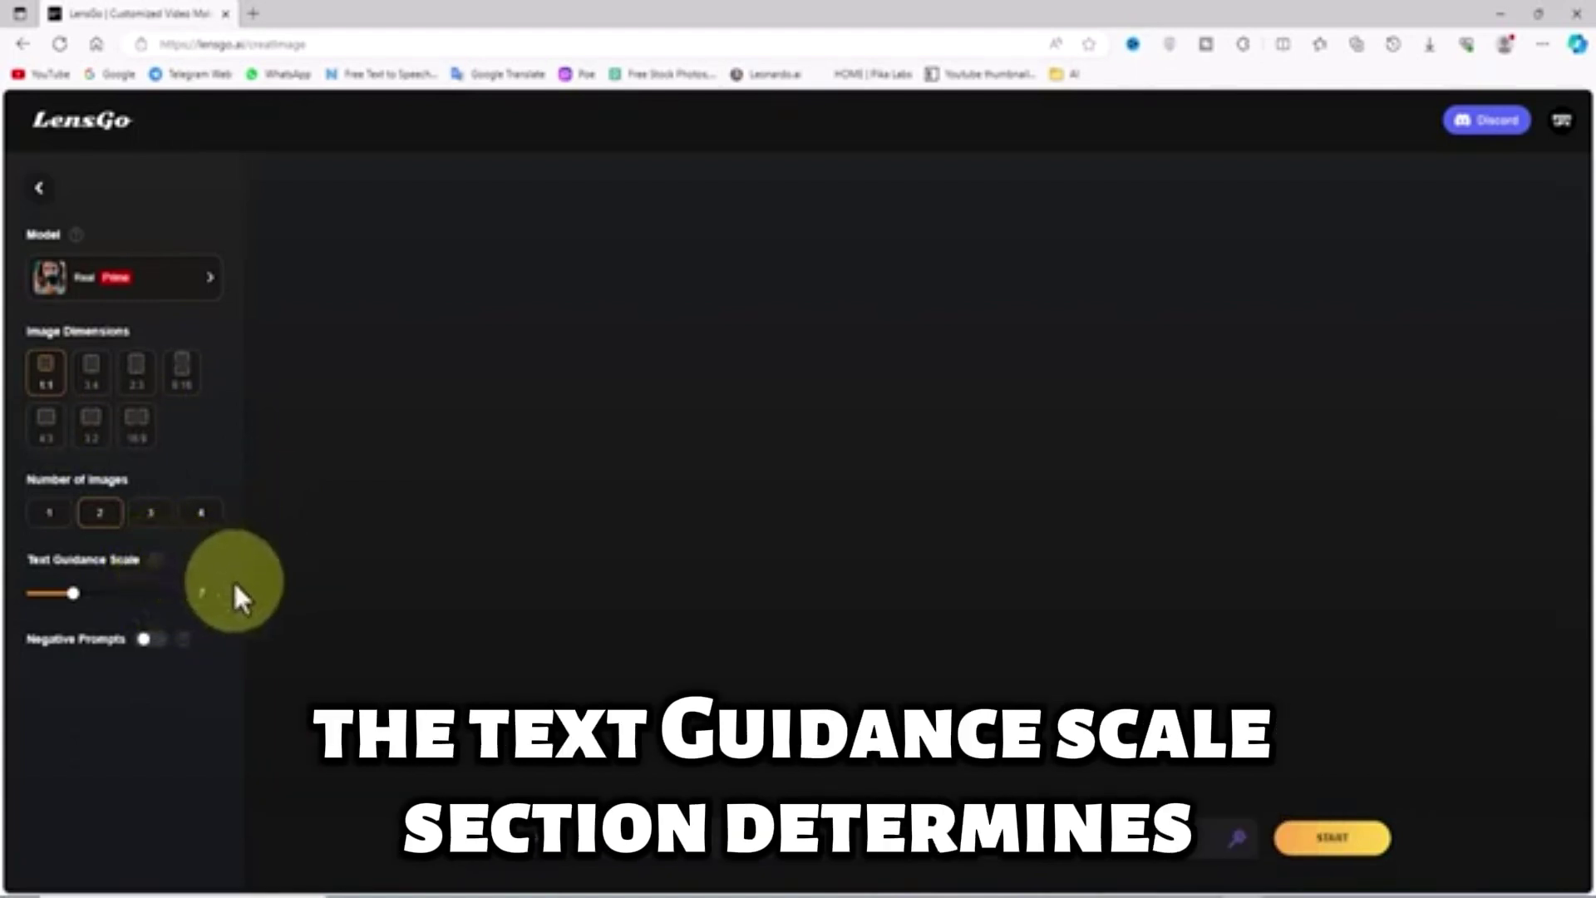
{"action": "mouse_move", "coordinate": [154, 560]}
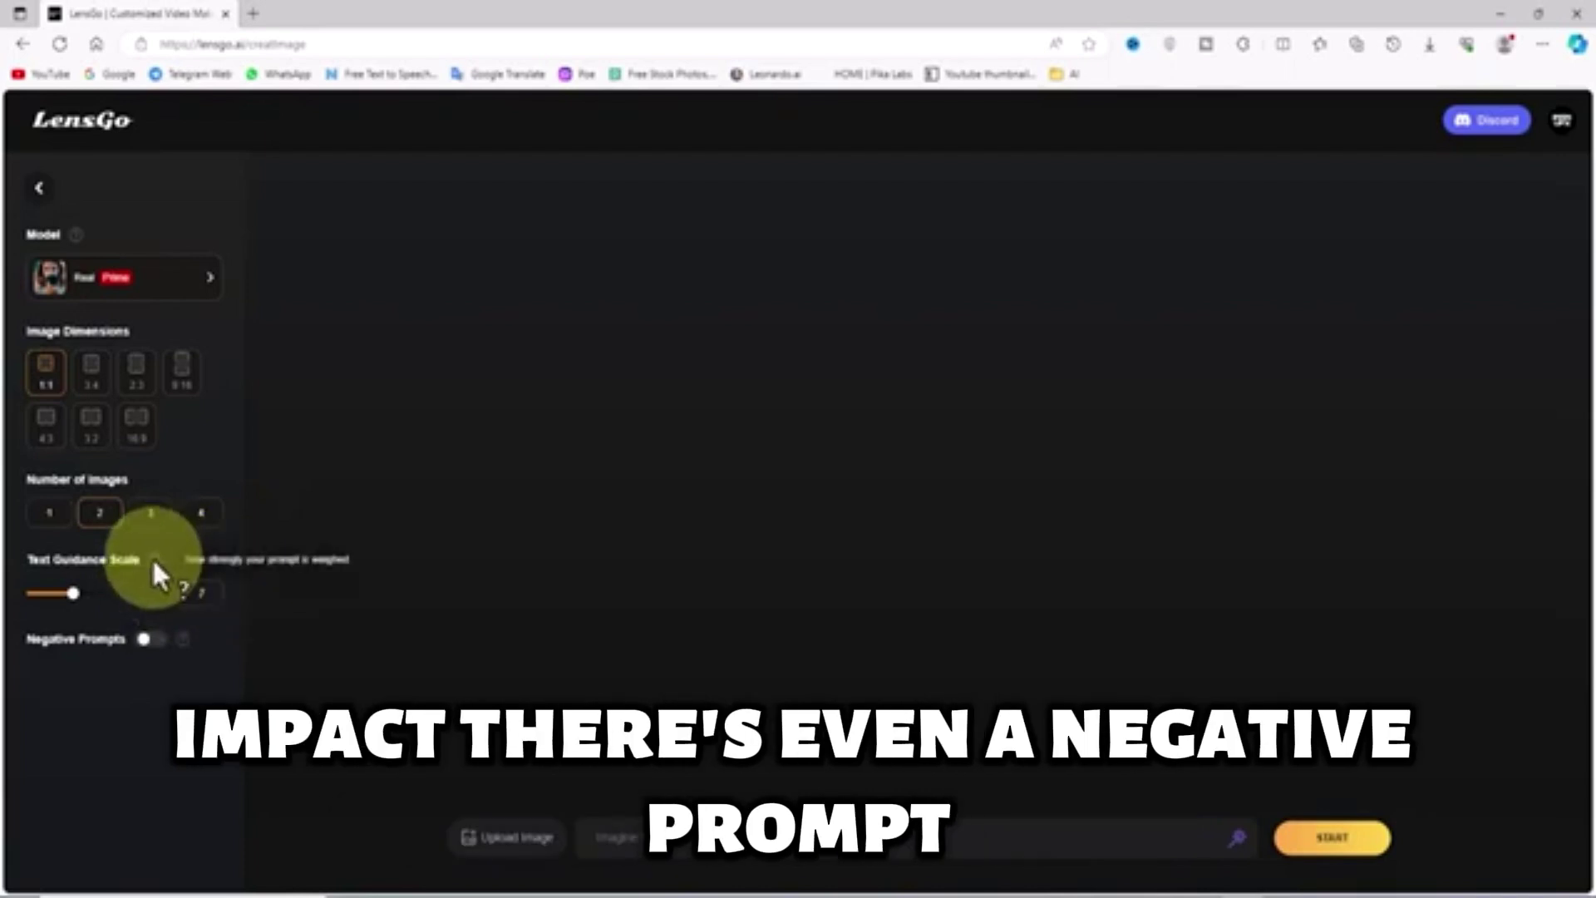
{"action": "left_click", "coordinate": [153, 641]}
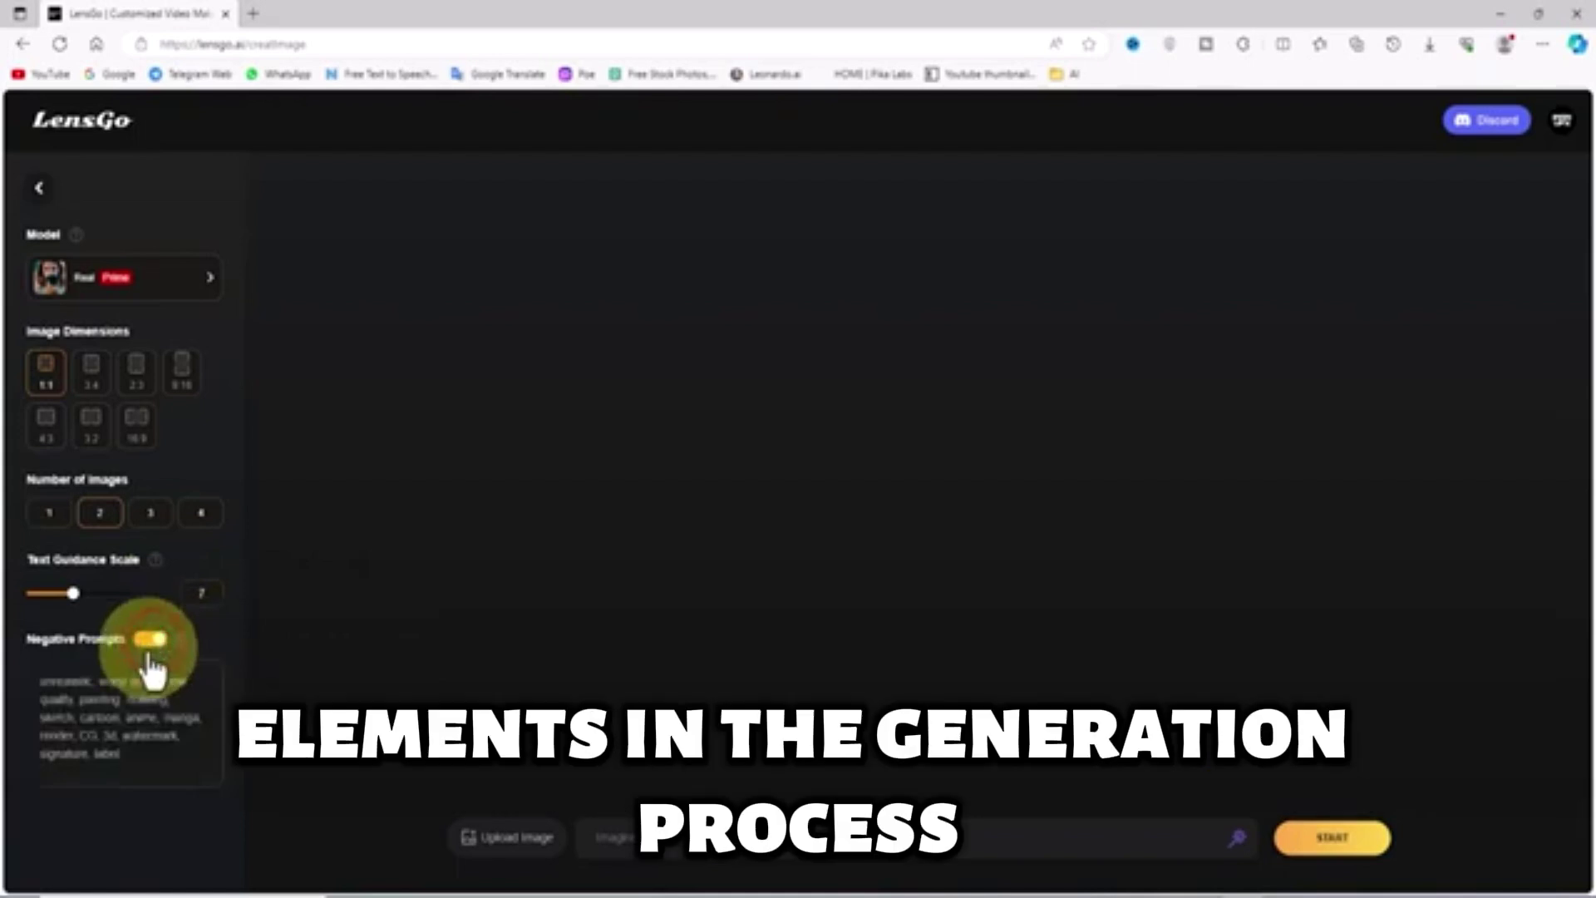
{"action": "left_click", "coordinate": [152, 641]}
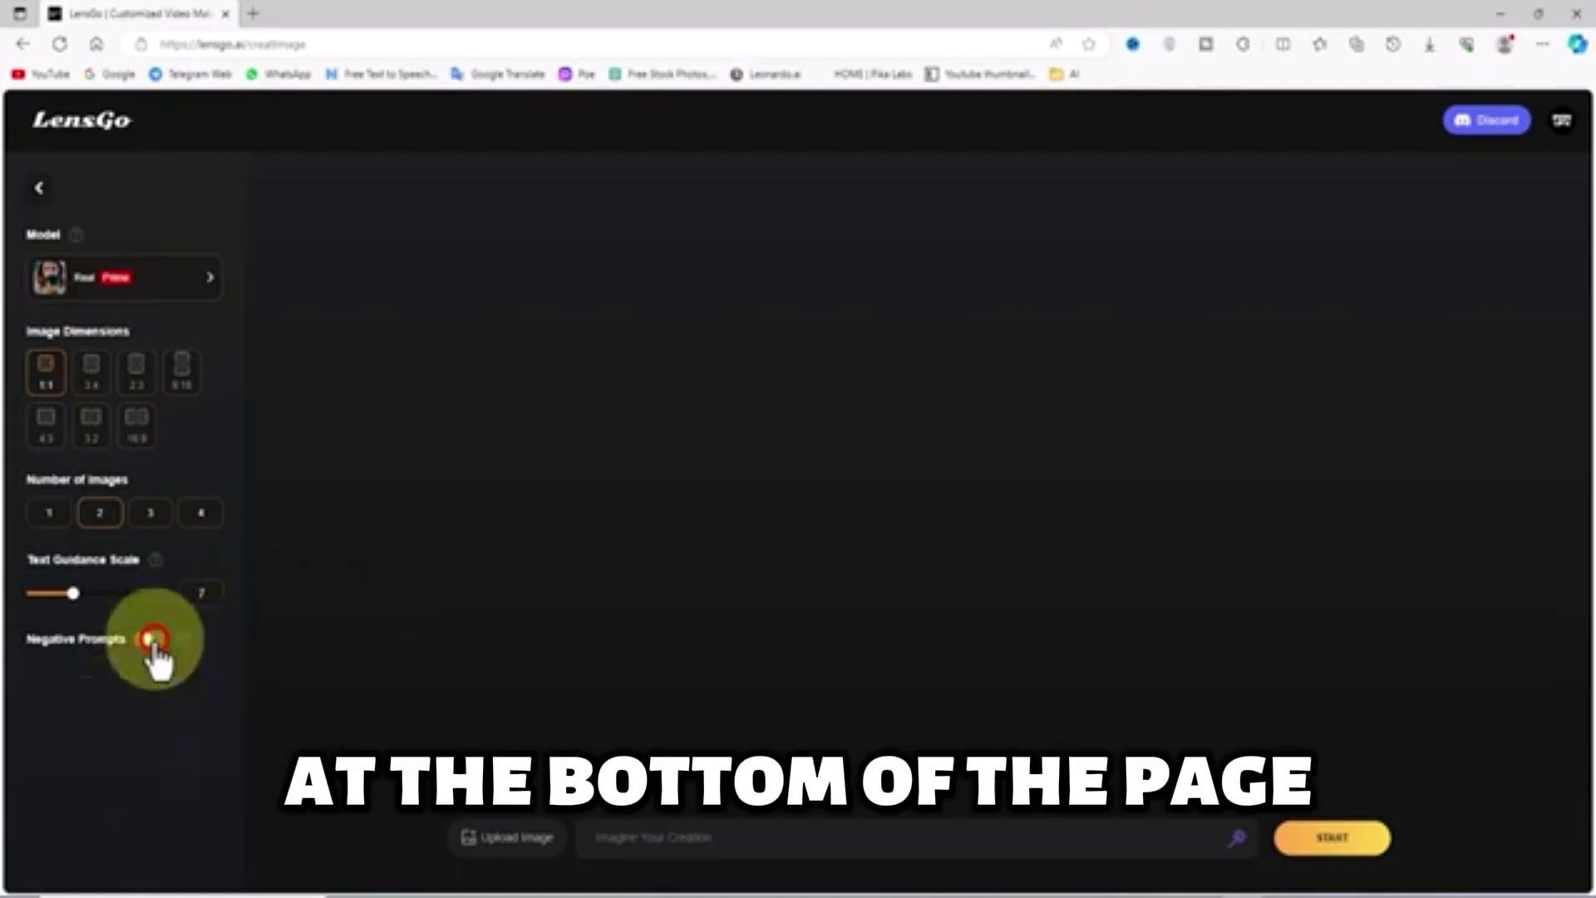
Step: Paste the prepared Emerald Goddess Style prompt into the prompt box
{"action": "left_click", "coordinate": [752, 841]}
{"action": "right_click", "coordinate": [725, 839]}
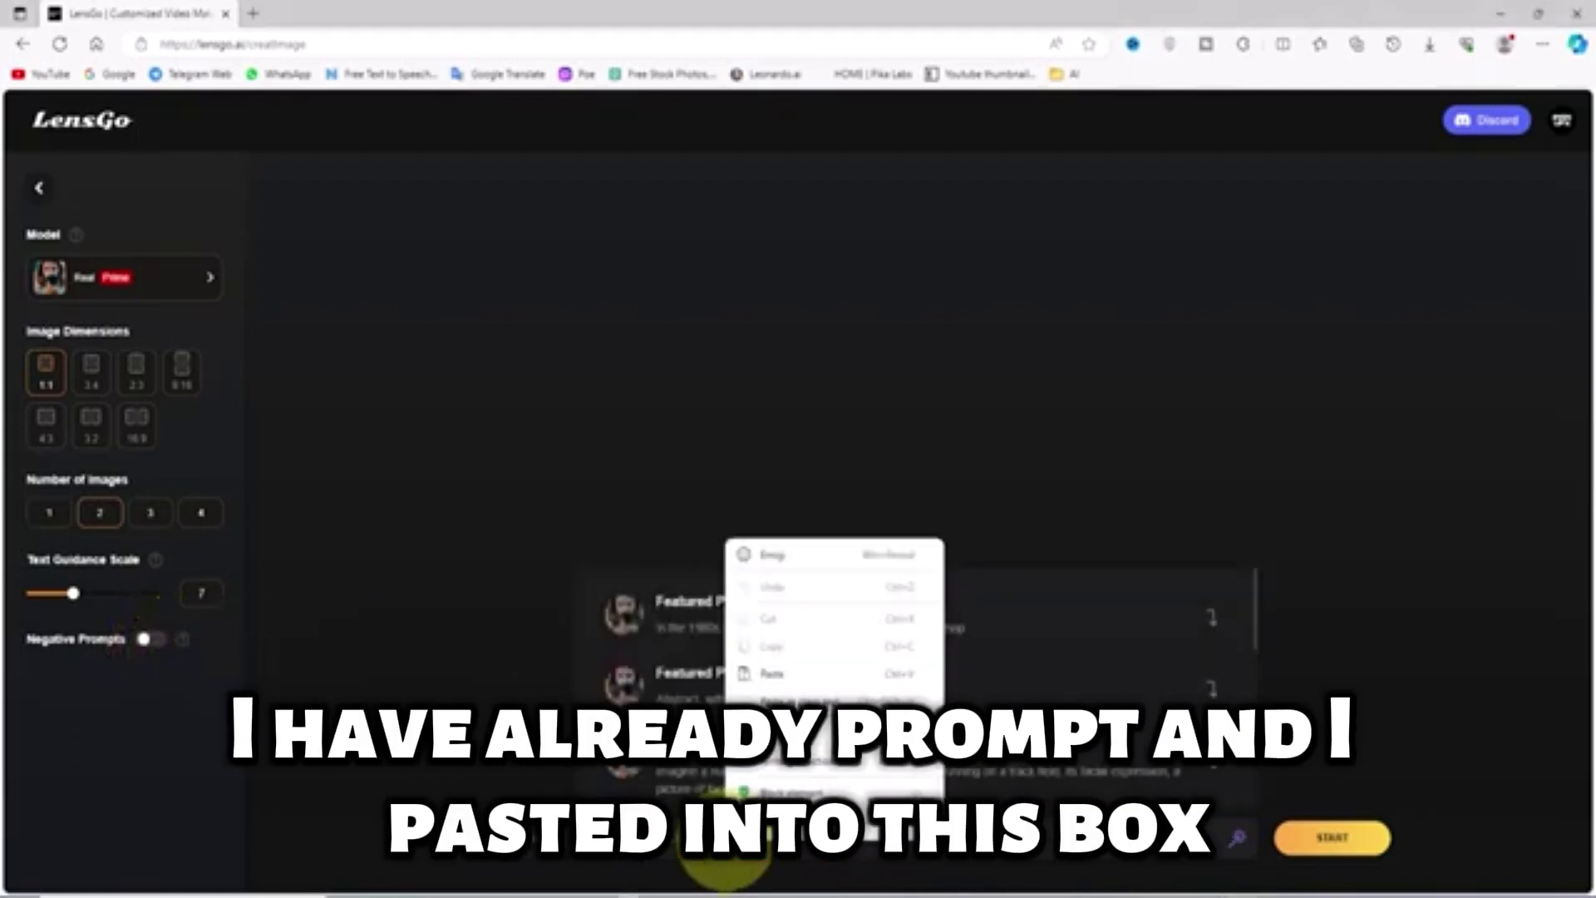
{"action": "left_click", "coordinate": [834, 671]}
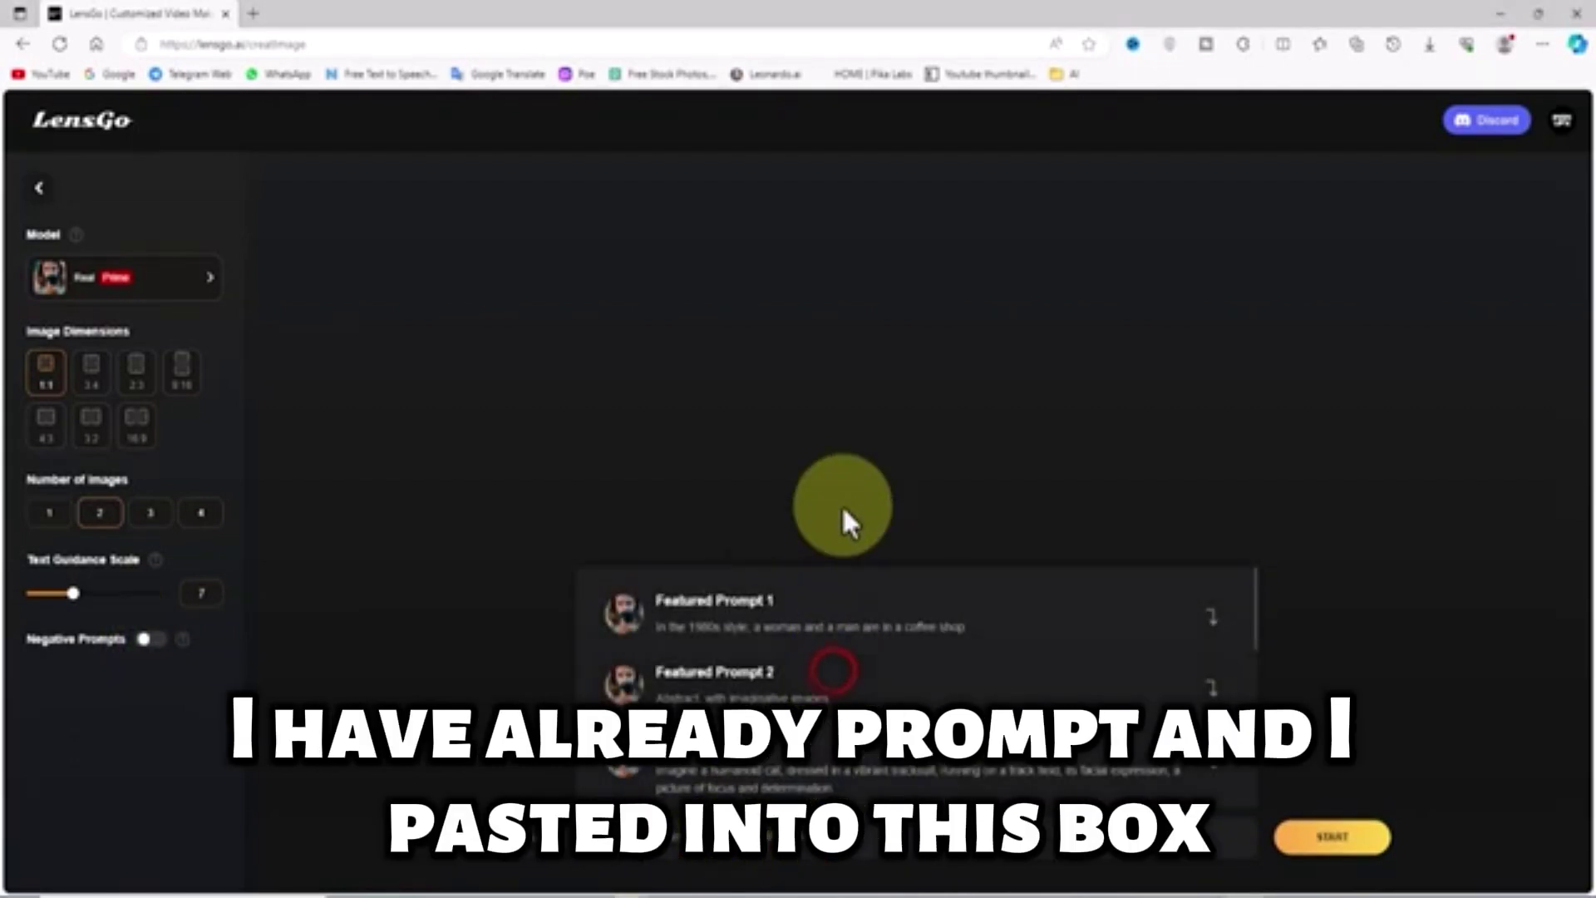
Step: Choose the Pixar style model, 16:9 dimensions, 4 images and text guidance scale 13
{"action": "left_click", "coordinate": [180, 277]}
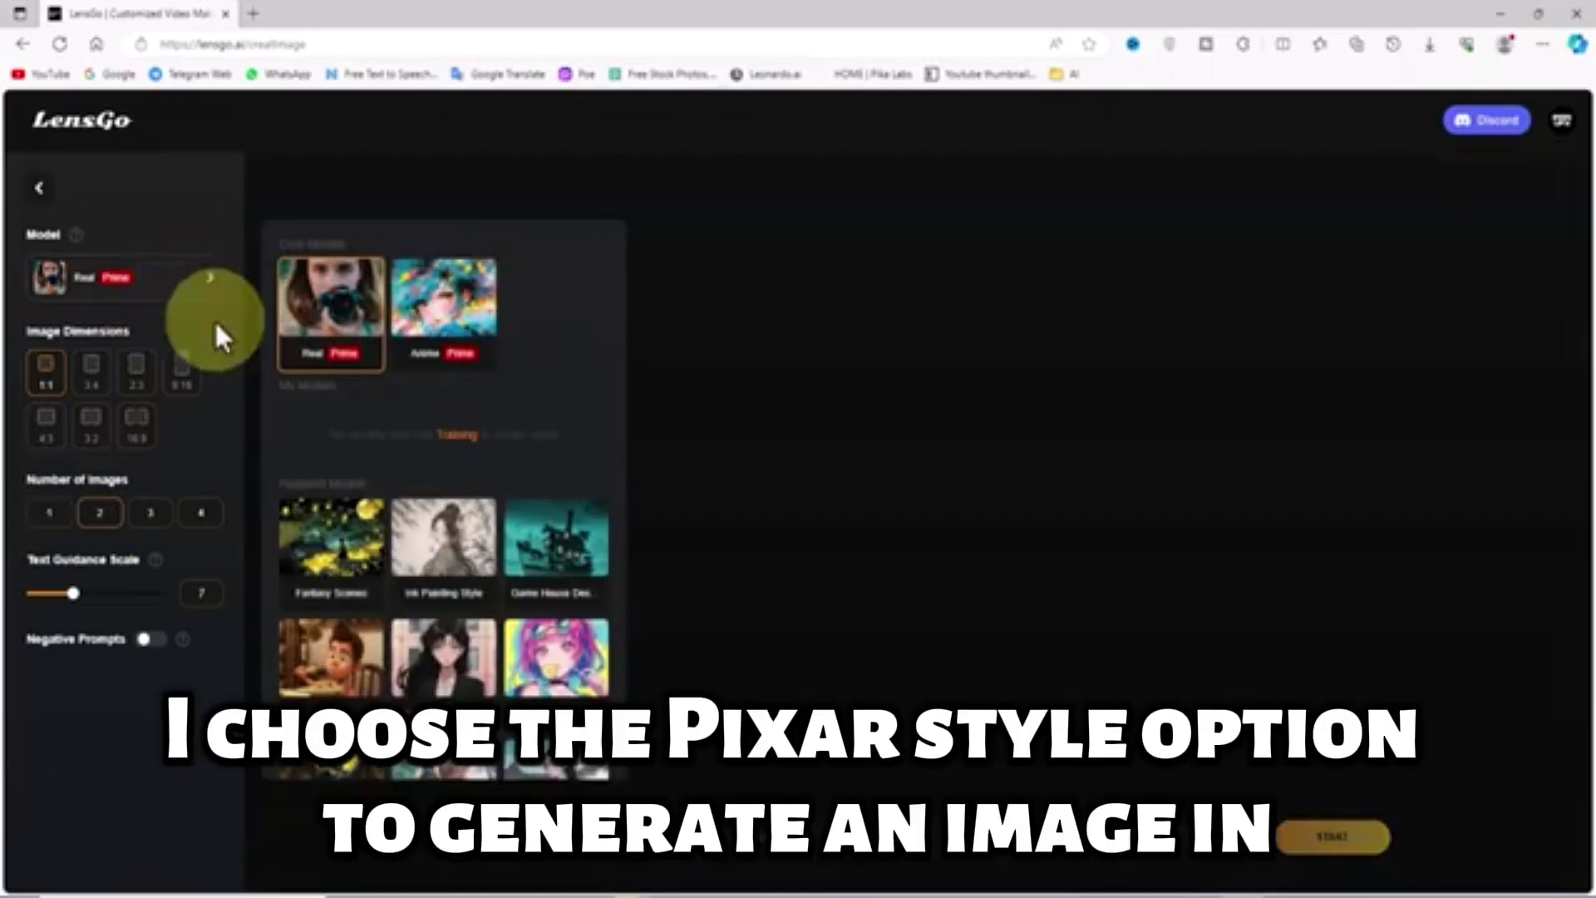
{"action": "scroll", "coordinate": [415, 466], "scroll_direction": "down", "scroll_amount": 2}
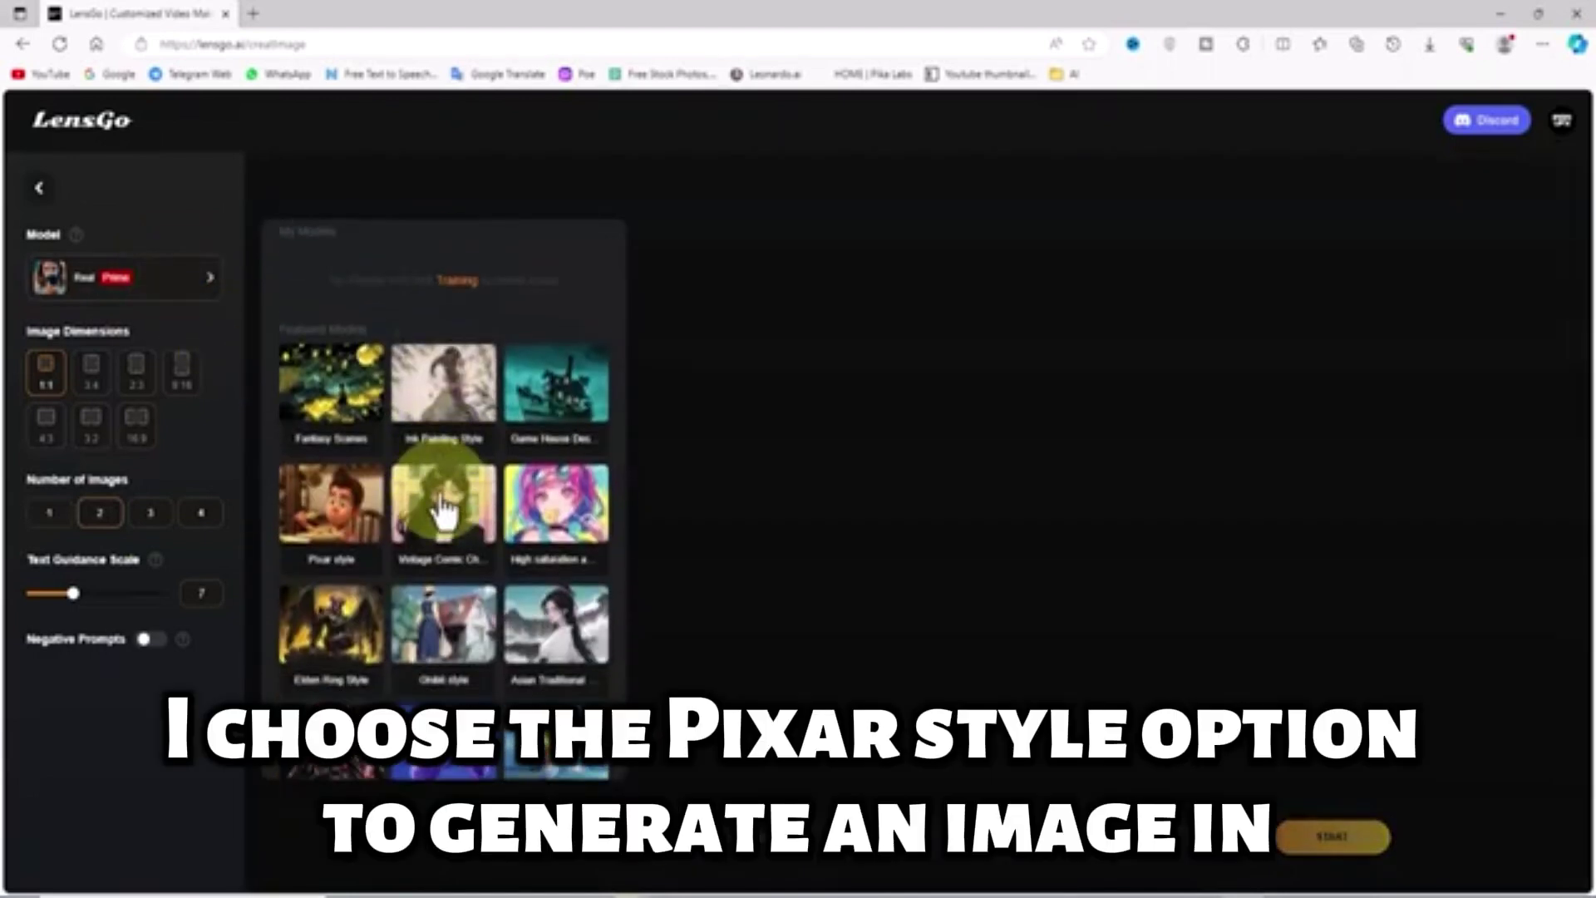
{"action": "left_click", "coordinate": [363, 494]}
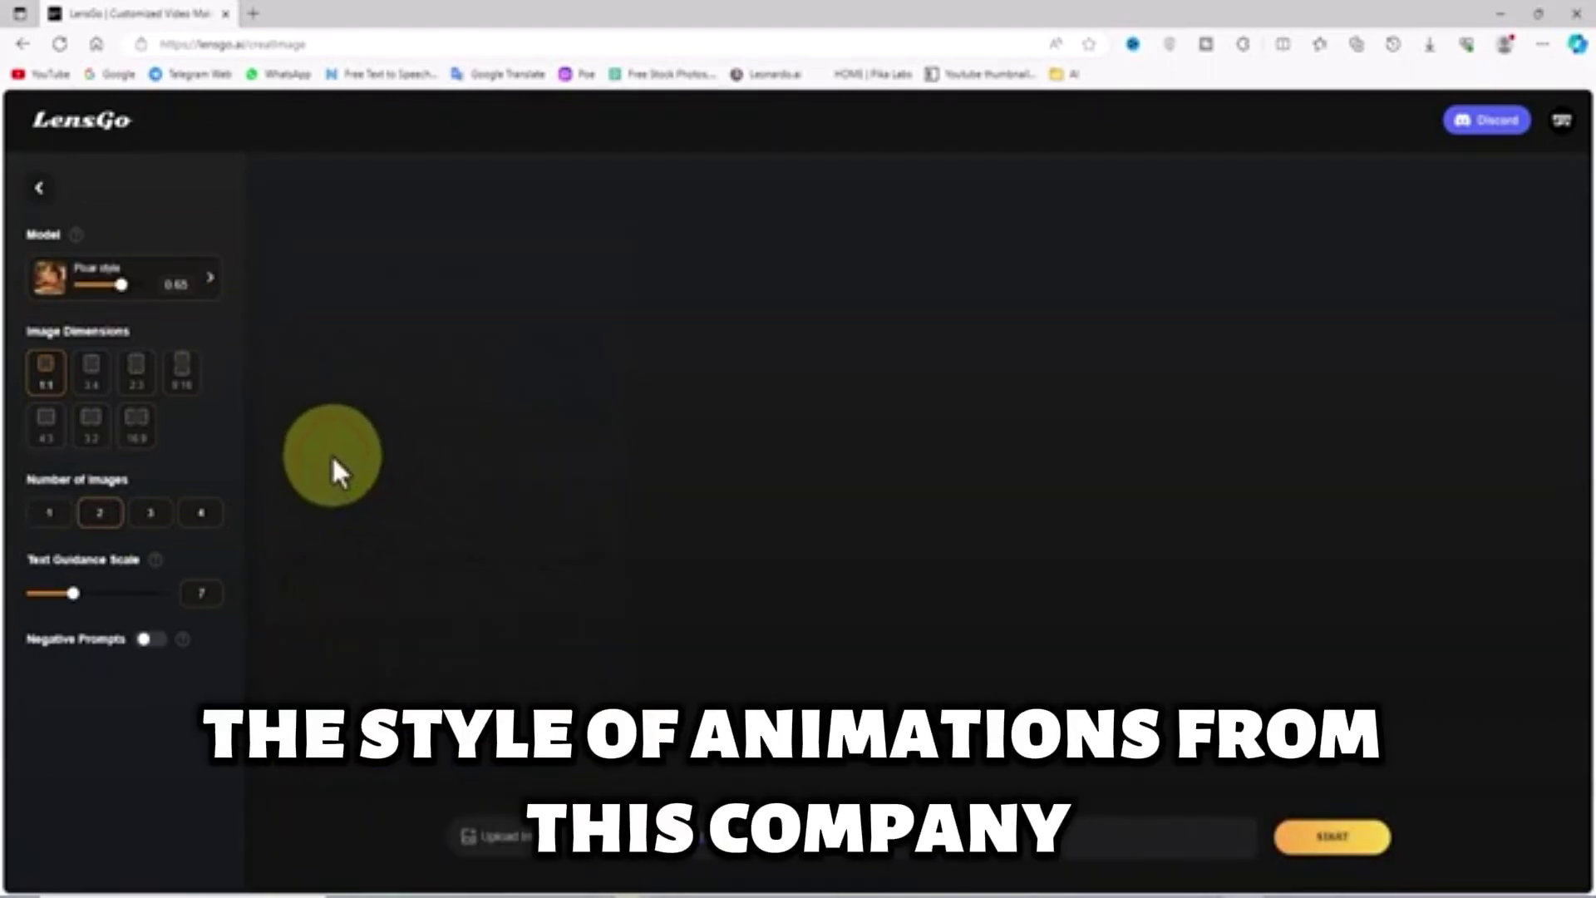
{"action": "left_click", "coordinate": [134, 430]}
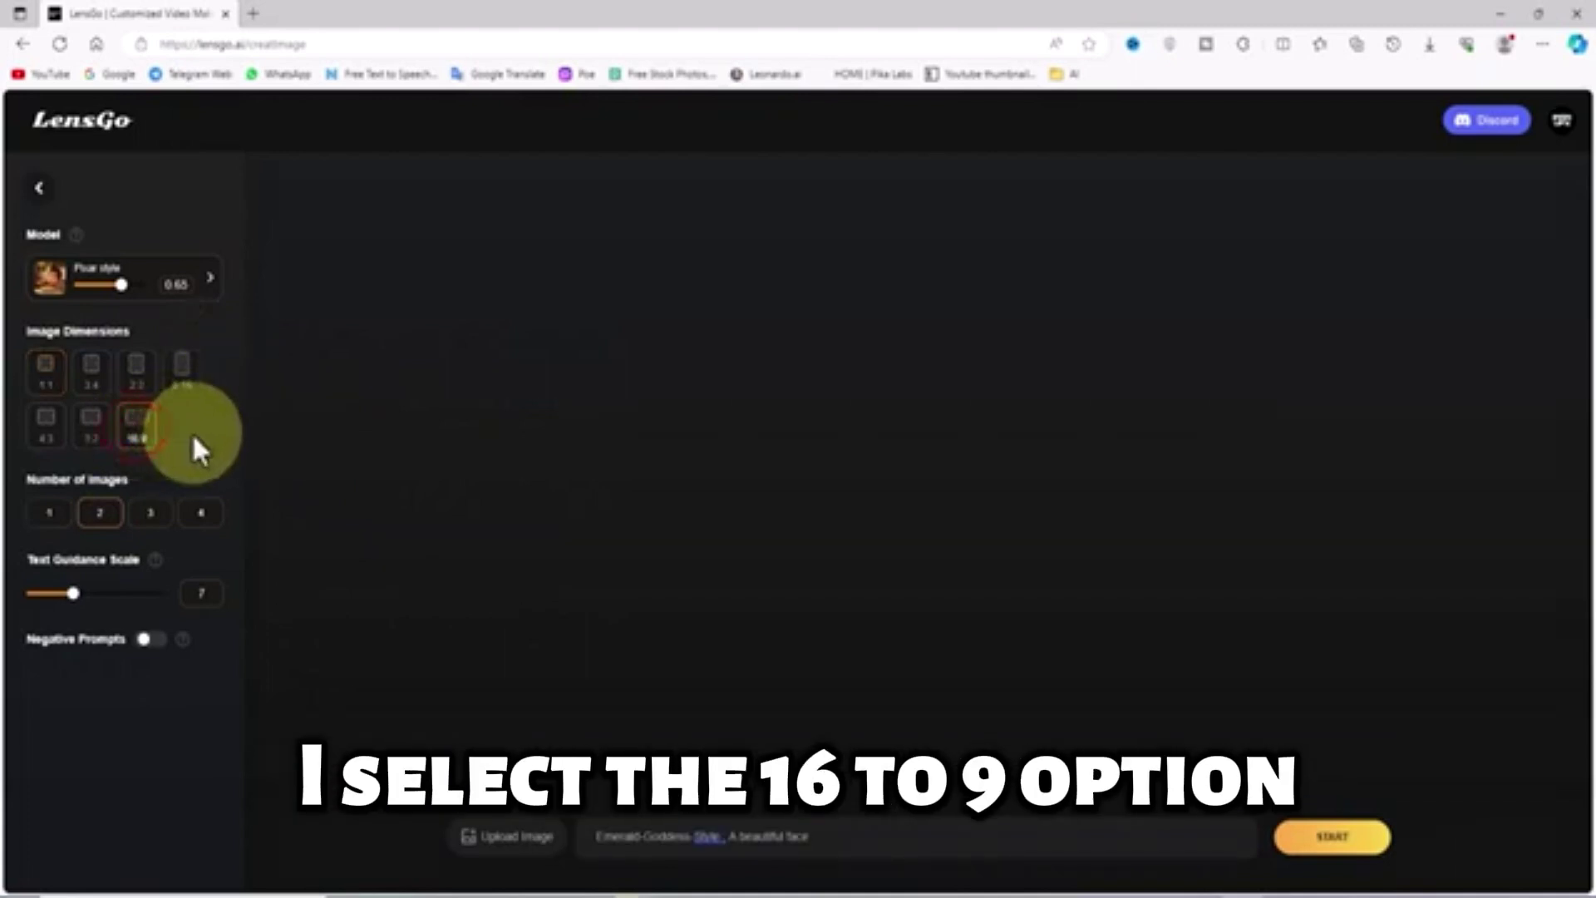
{"action": "left_click", "coordinate": [212, 511]}
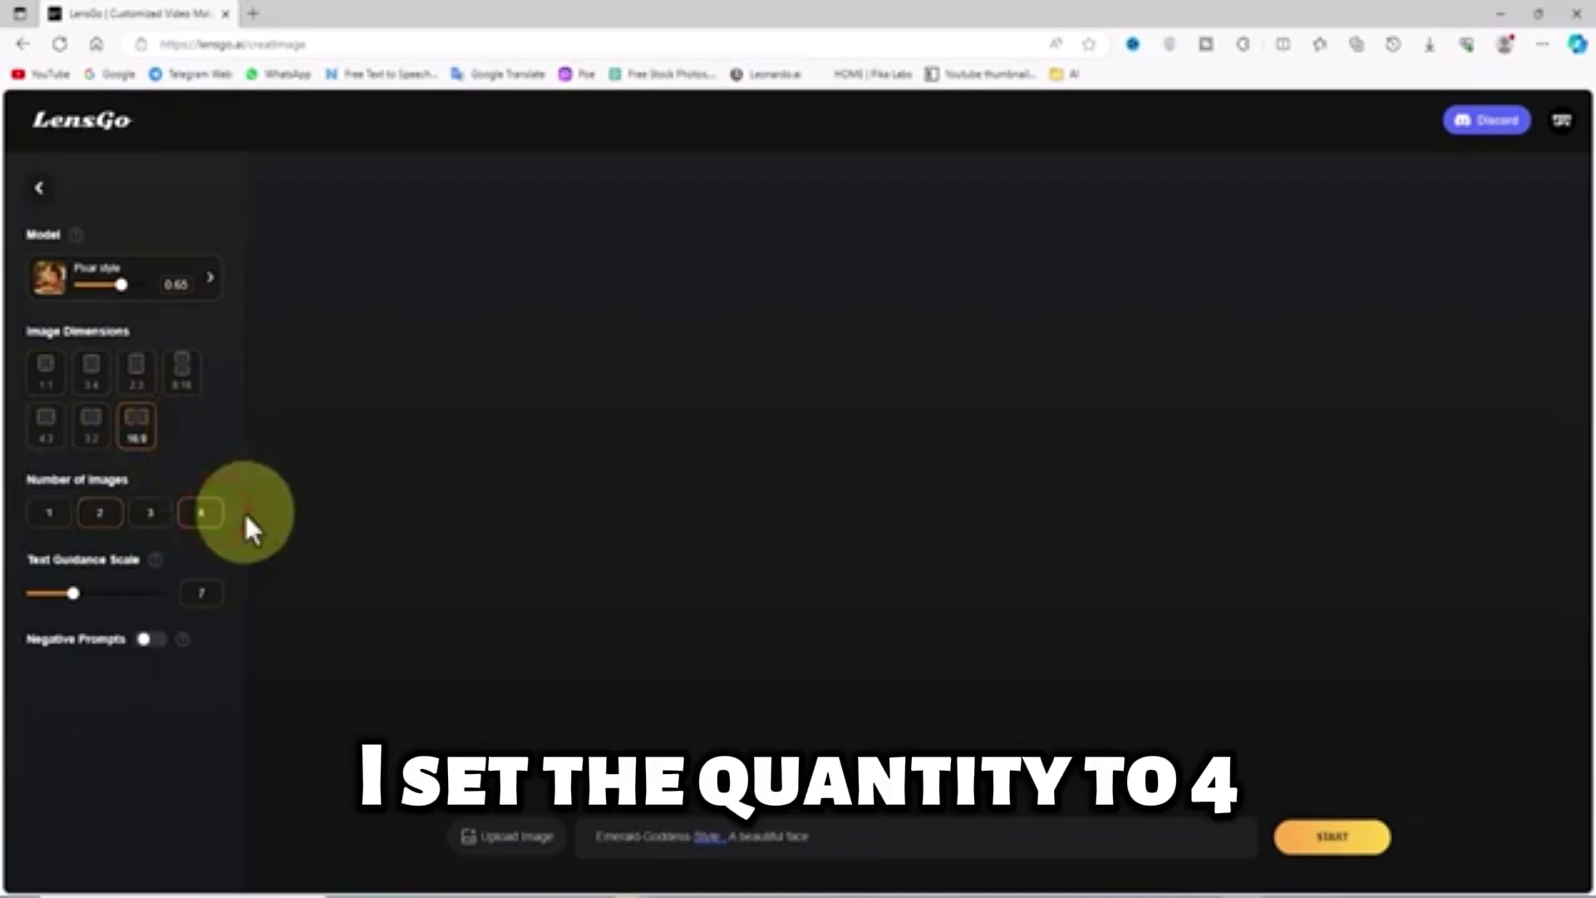
{"action": "left_click_drag", "start_coordinate": [71, 597], "coordinate": [145, 605]}
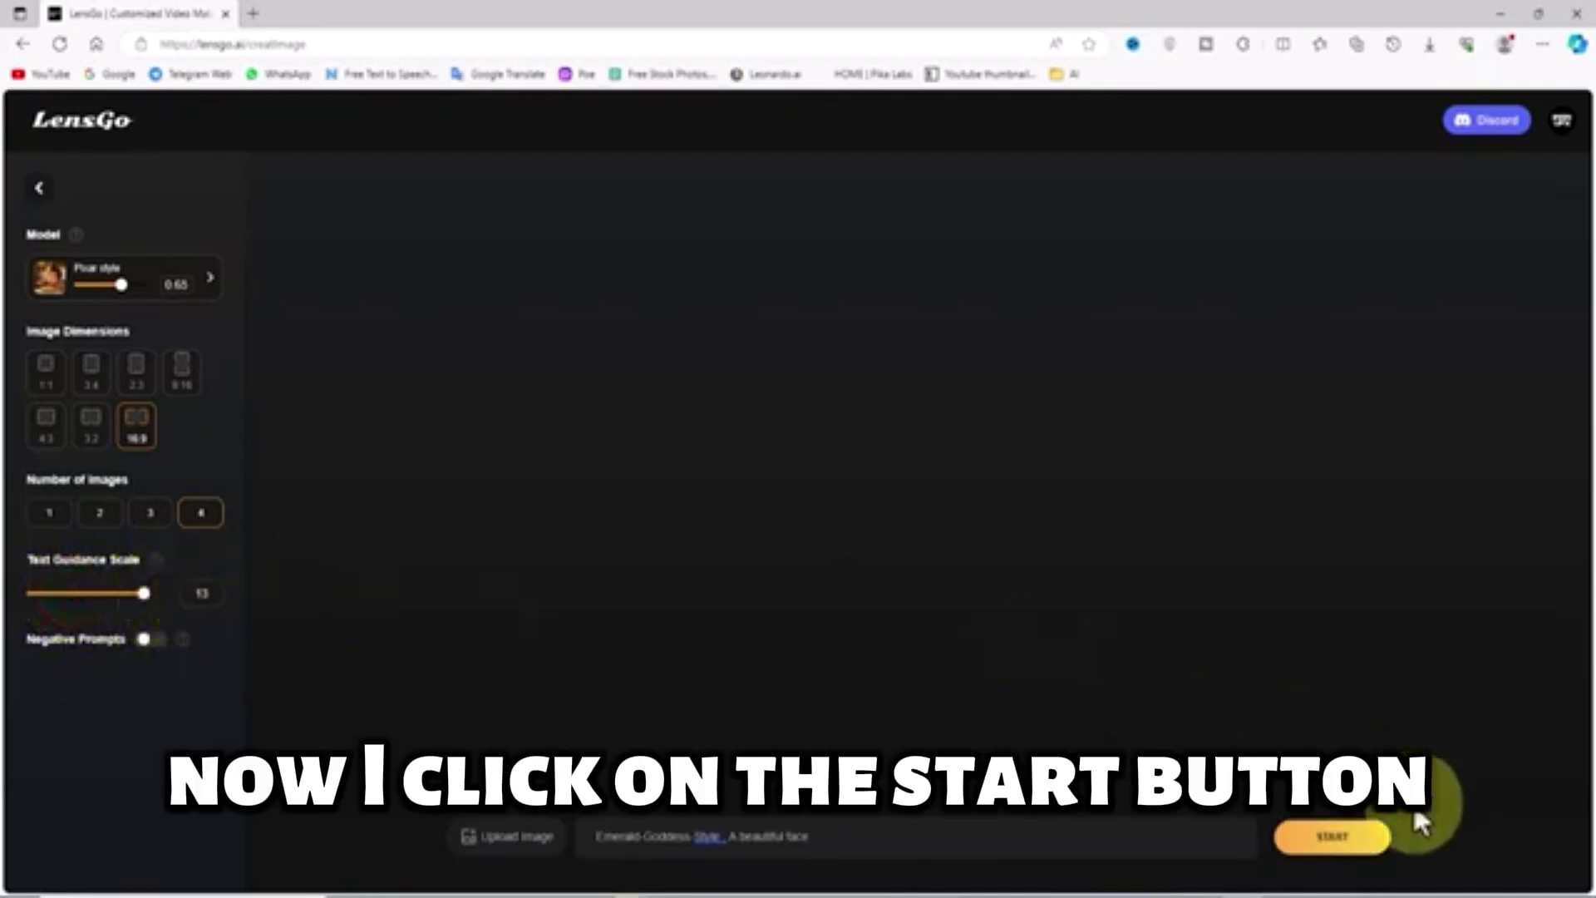
Step: Generate the four Pixar-style emerald goddess images and browse them enlarged
{"action": "left_click", "coordinate": [1365, 840]}
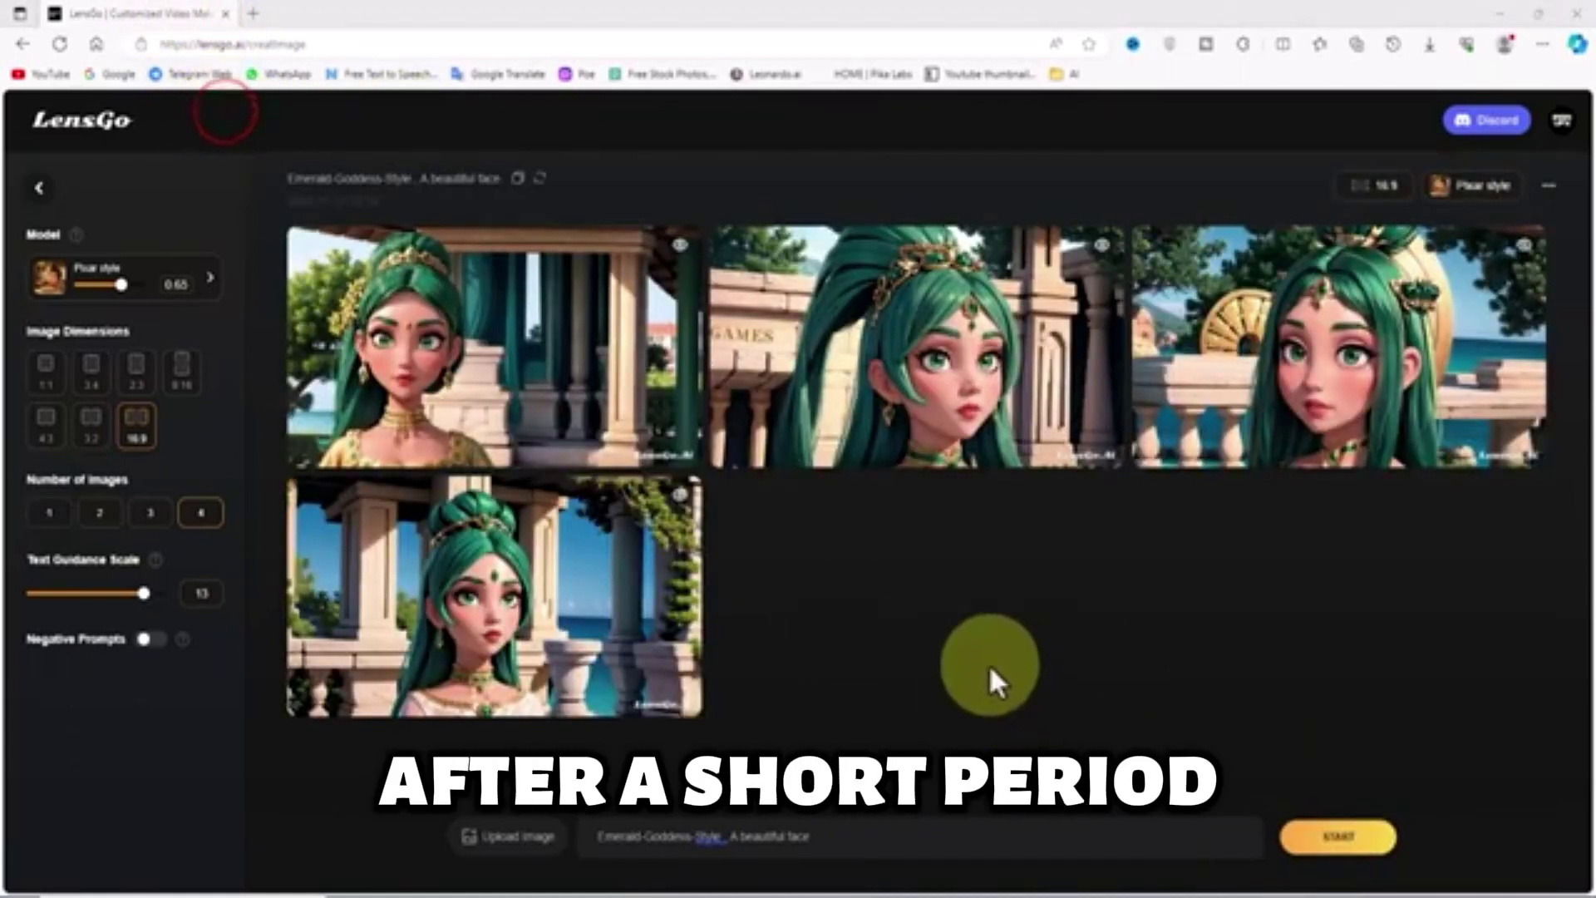
{"action": "left_click", "coordinate": [595, 354]}
{"action": "left_click", "coordinate": [1278, 495]}
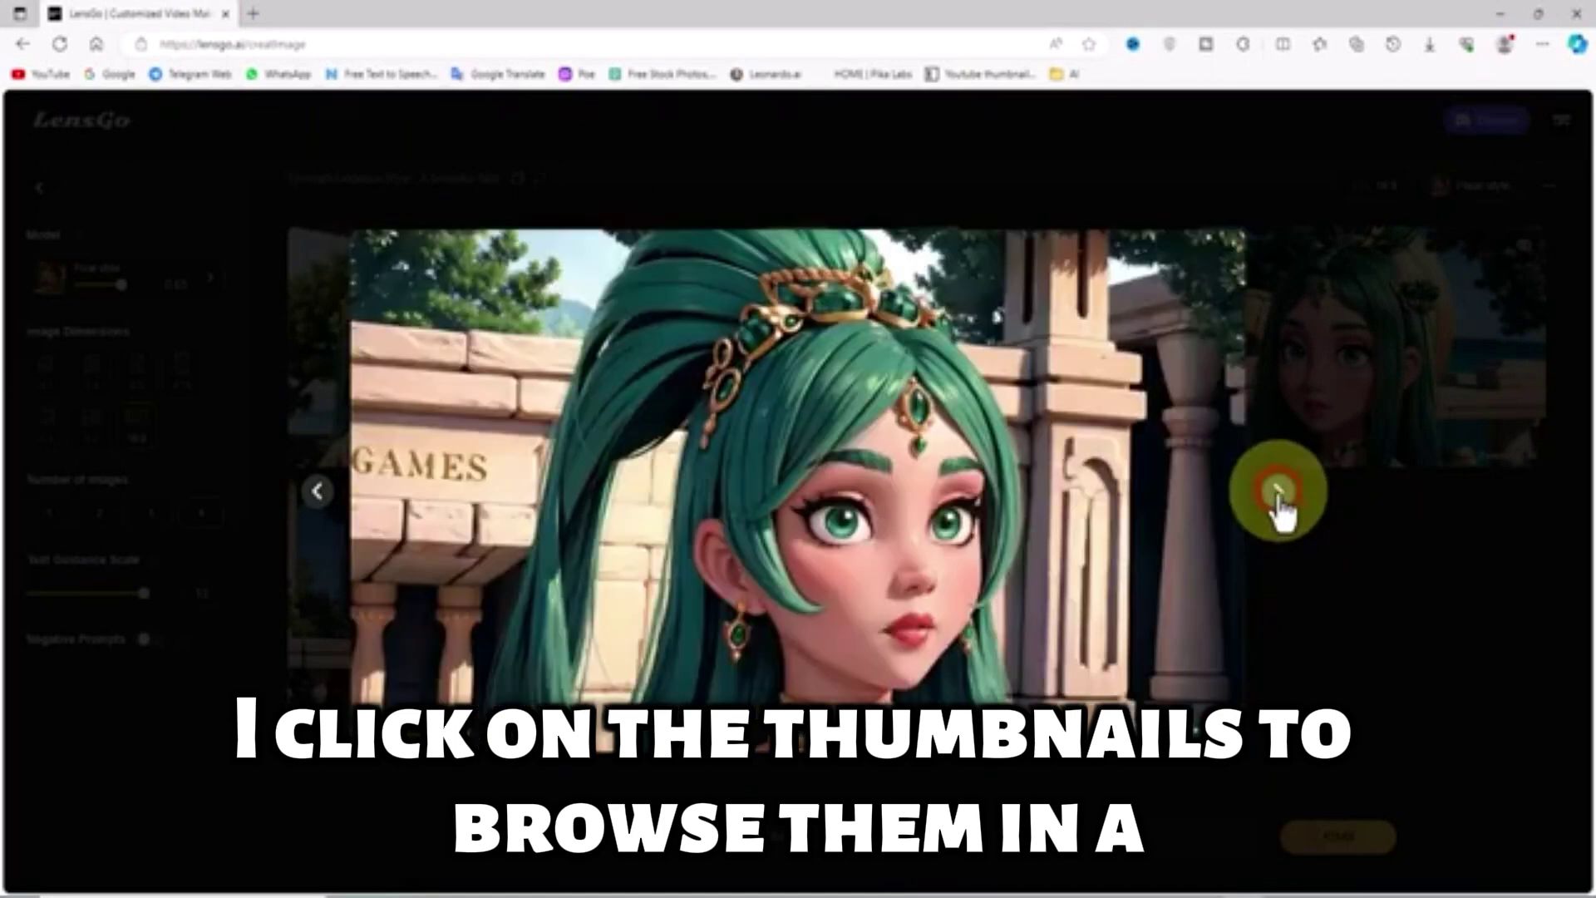
{"action": "left_click", "coordinate": [1279, 495]}
{"action": "left_click", "coordinate": [1278, 494]}
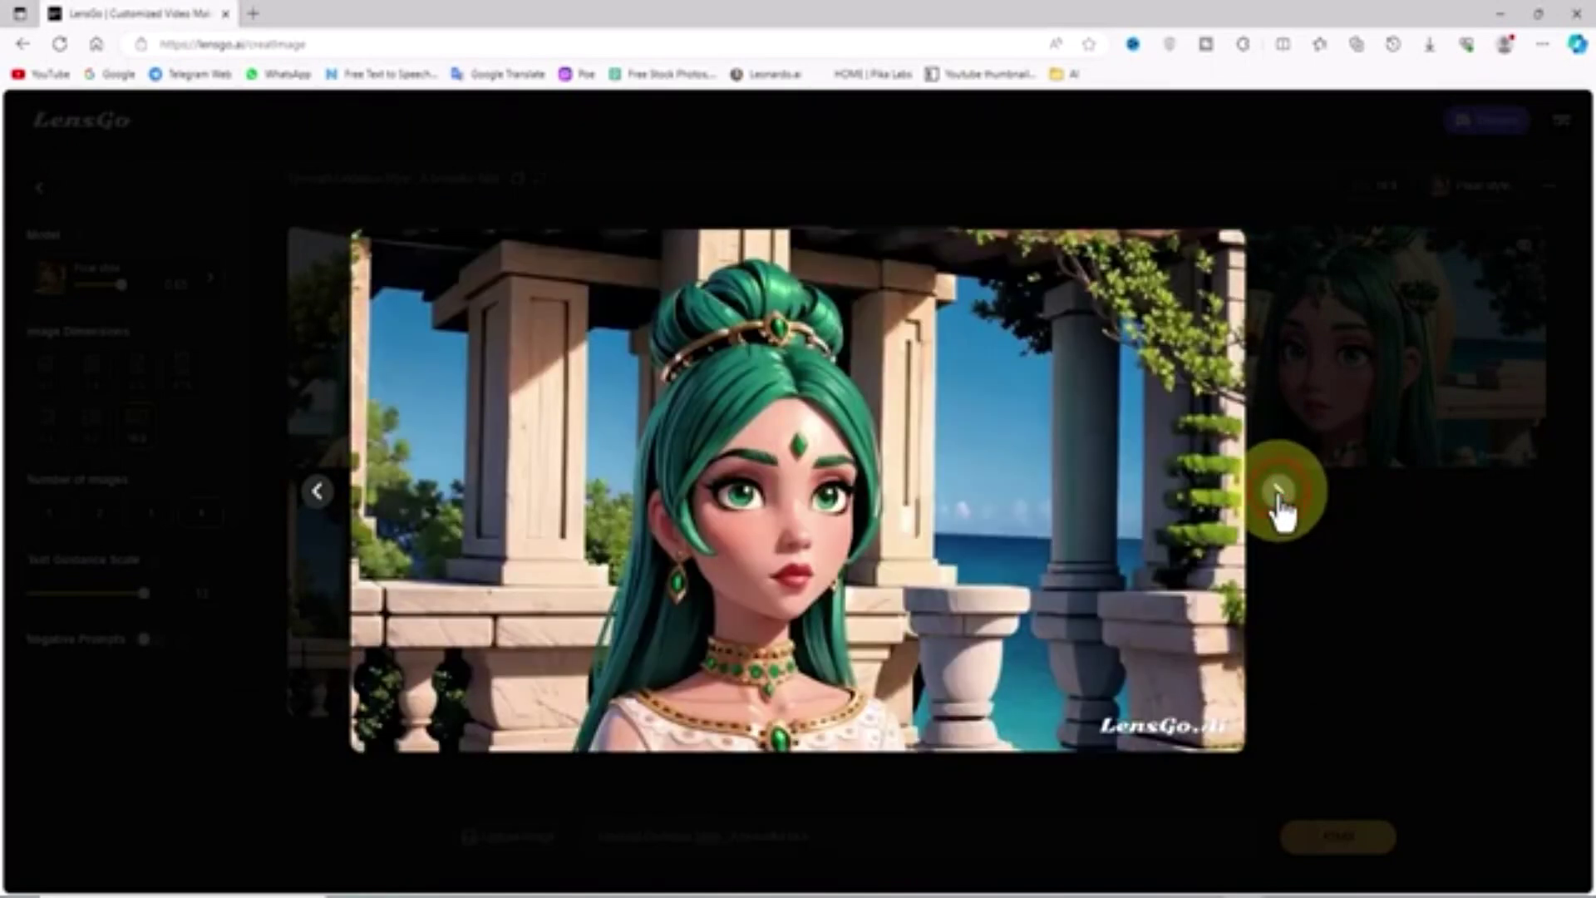
Step: Download the first generated image and open the saved file
{"action": "left_click", "coordinate": [1417, 585]}
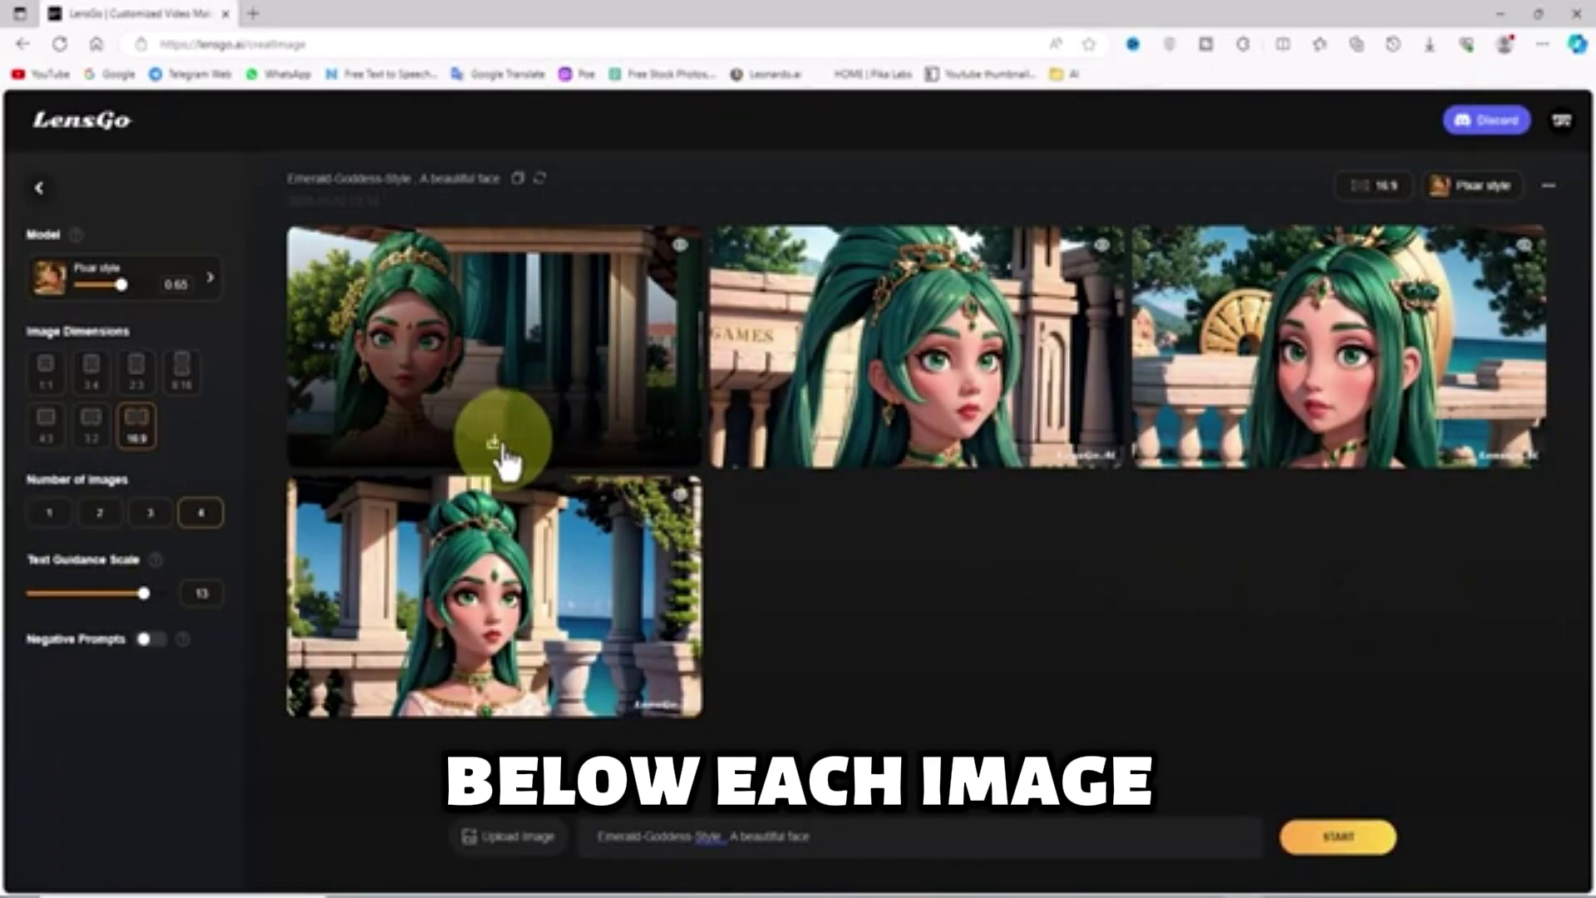
{"action": "left_click", "coordinate": [497, 453]}
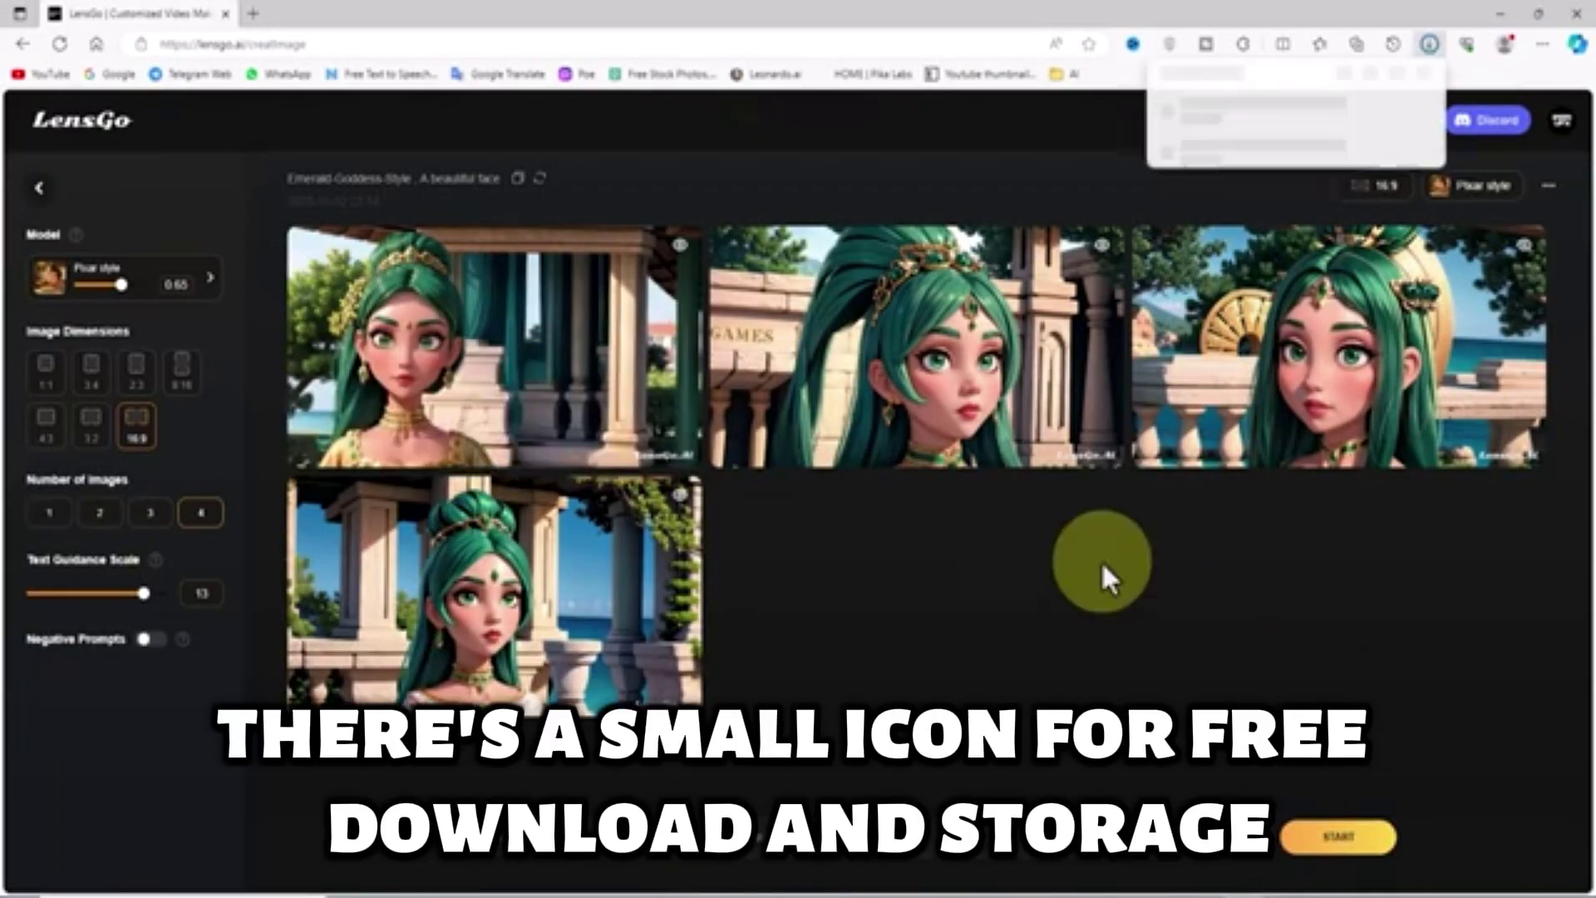
{"action": "left_click", "coordinate": [1194, 120]}
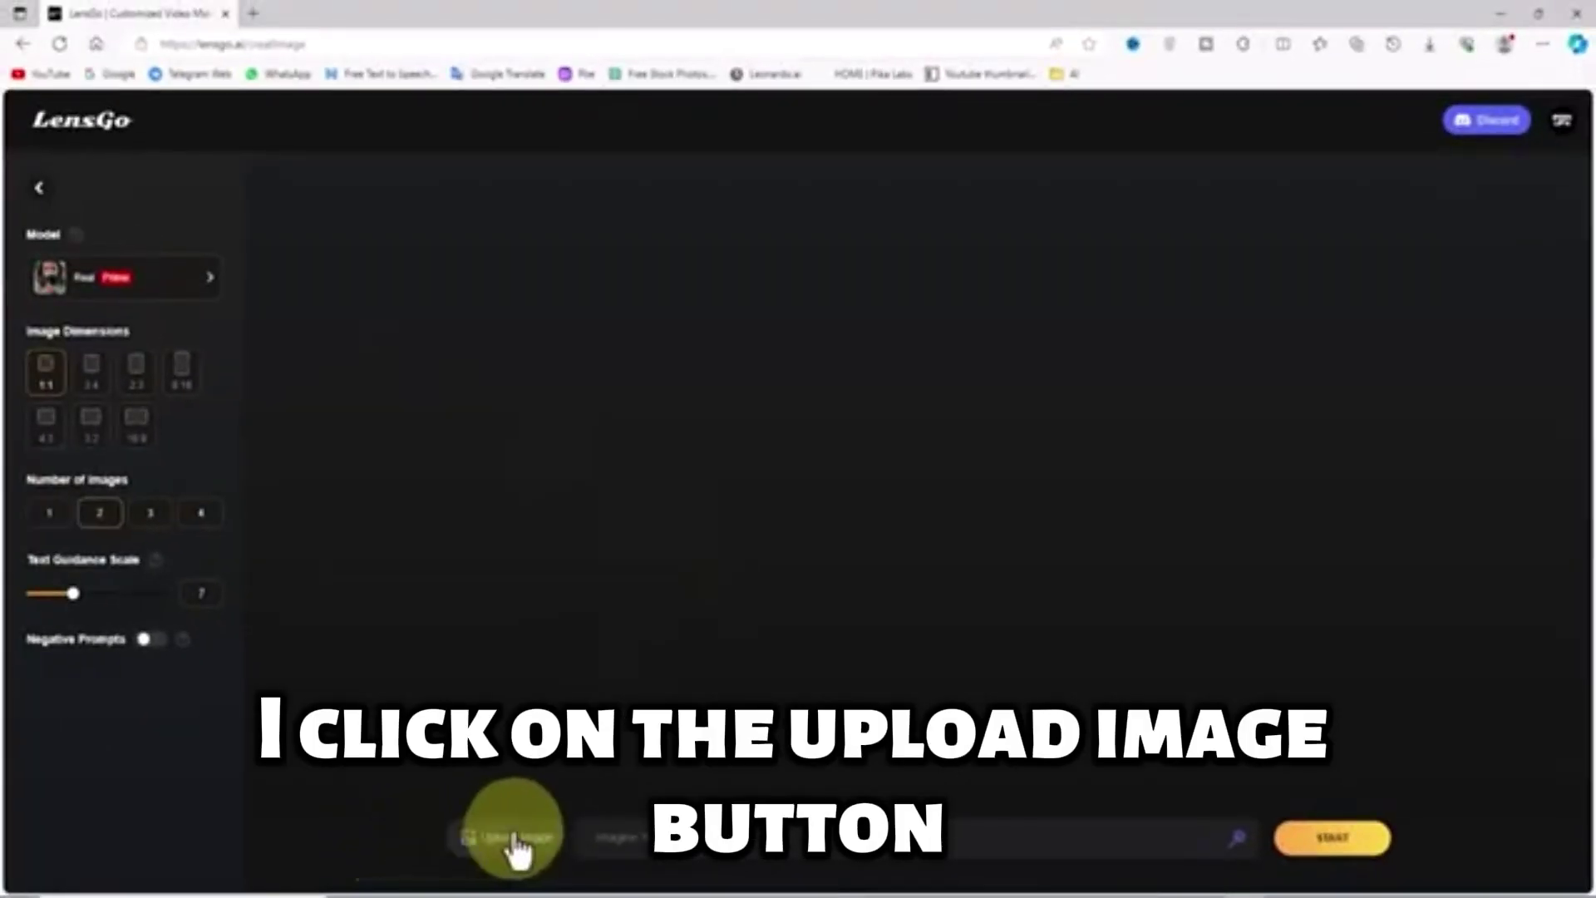
Step: Upload the portrait photo as the reference image
{"action": "left_click", "coordinate": [521, 834]}
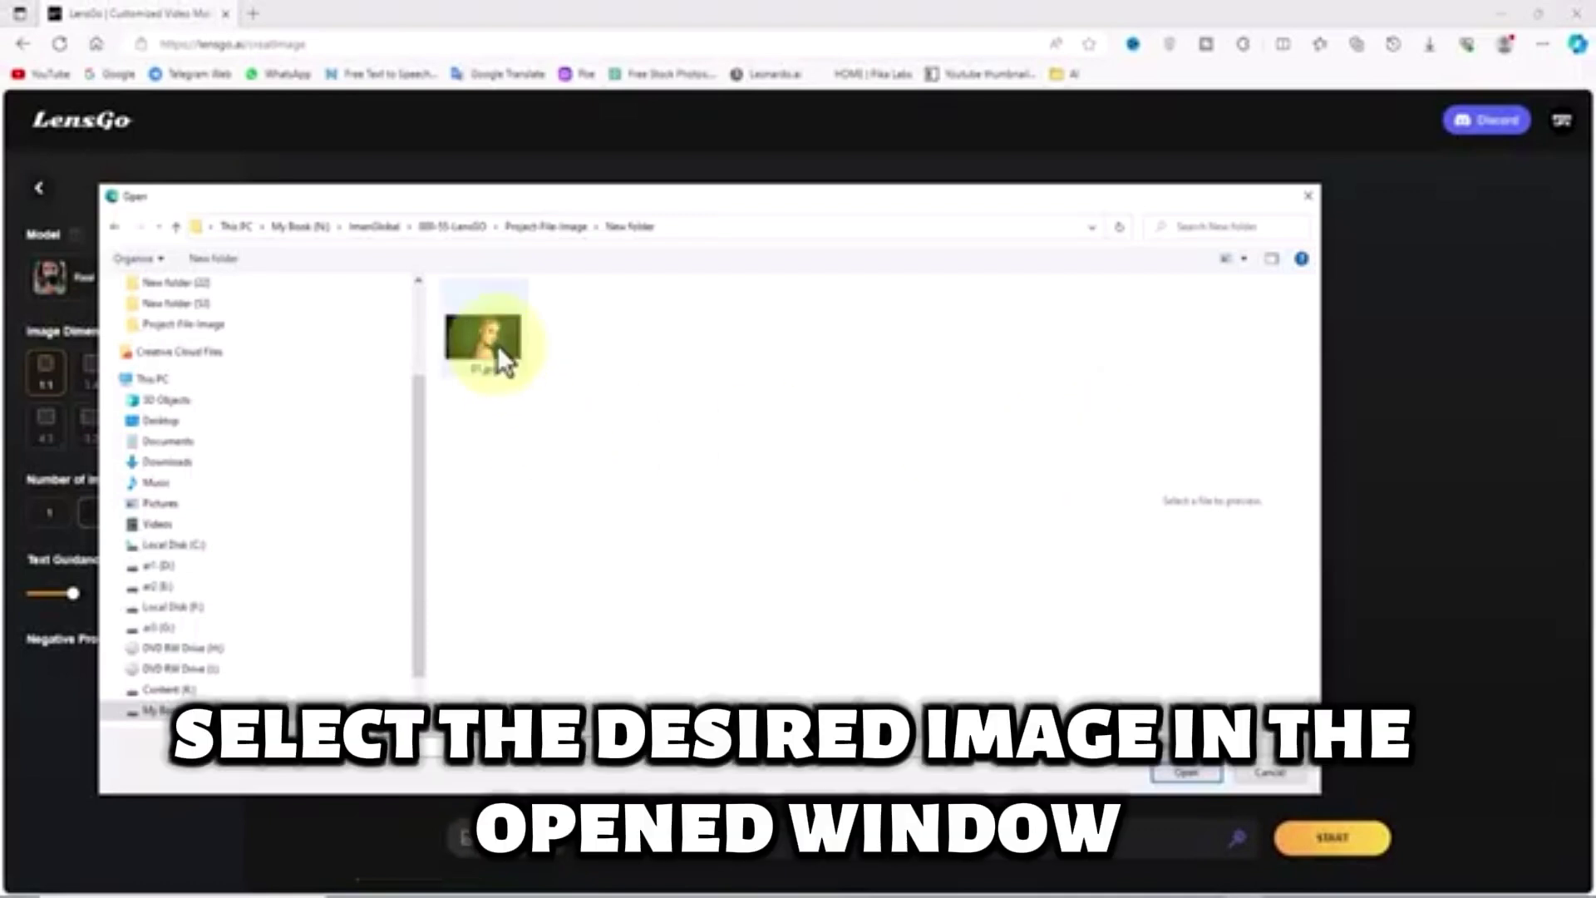
{"action": "left_click", "coordinate": [497, 346]}
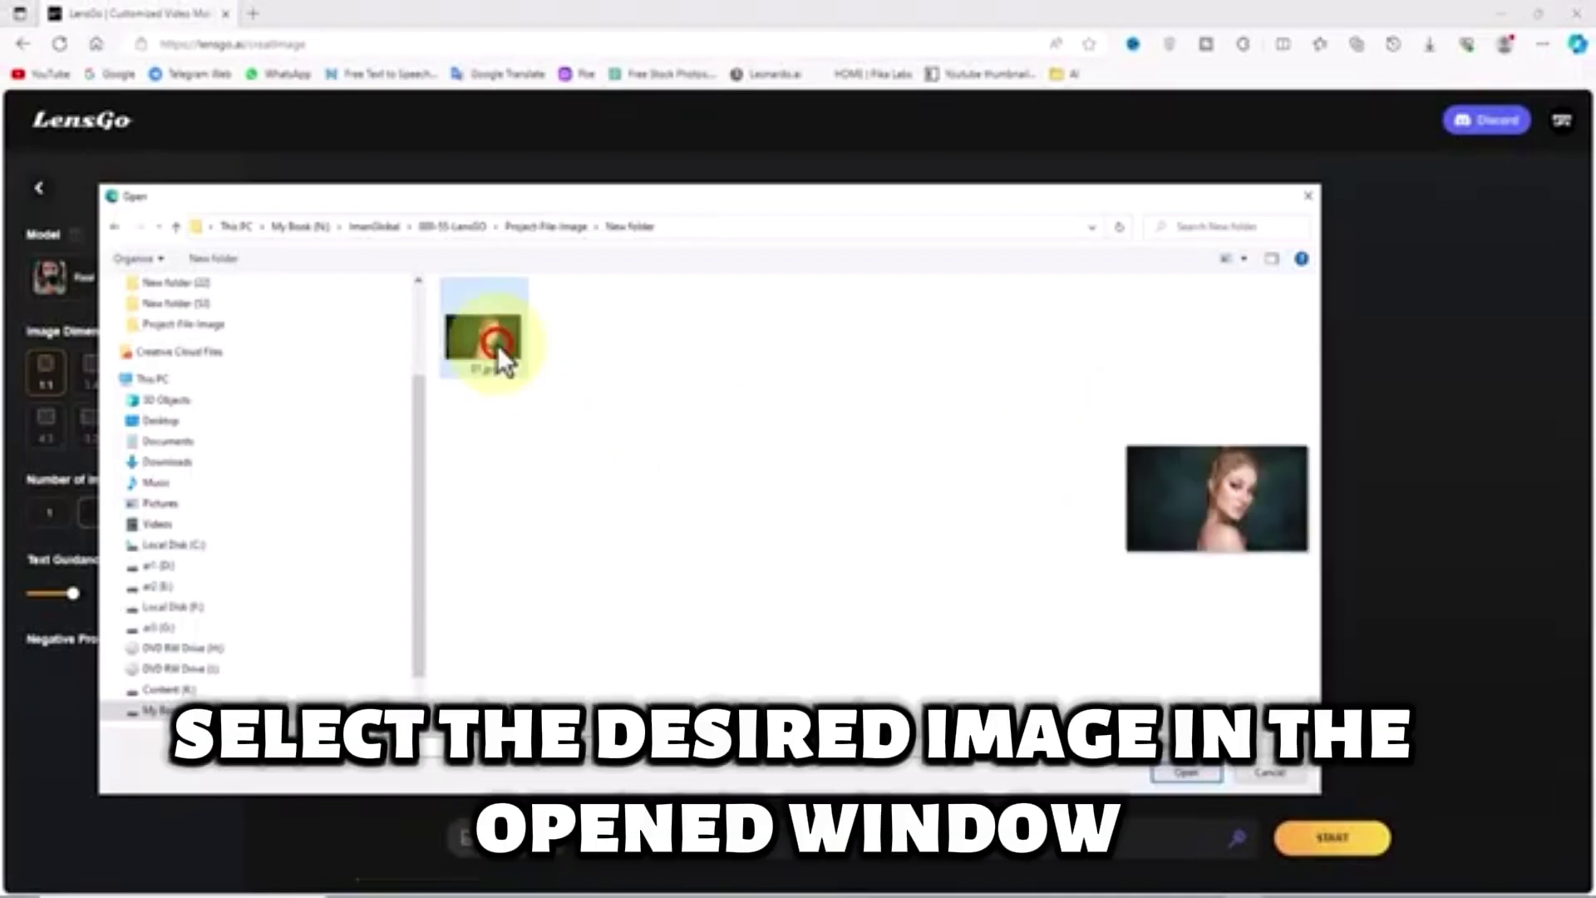
{"action": "left_click", "coordinate": [1194, 771]}
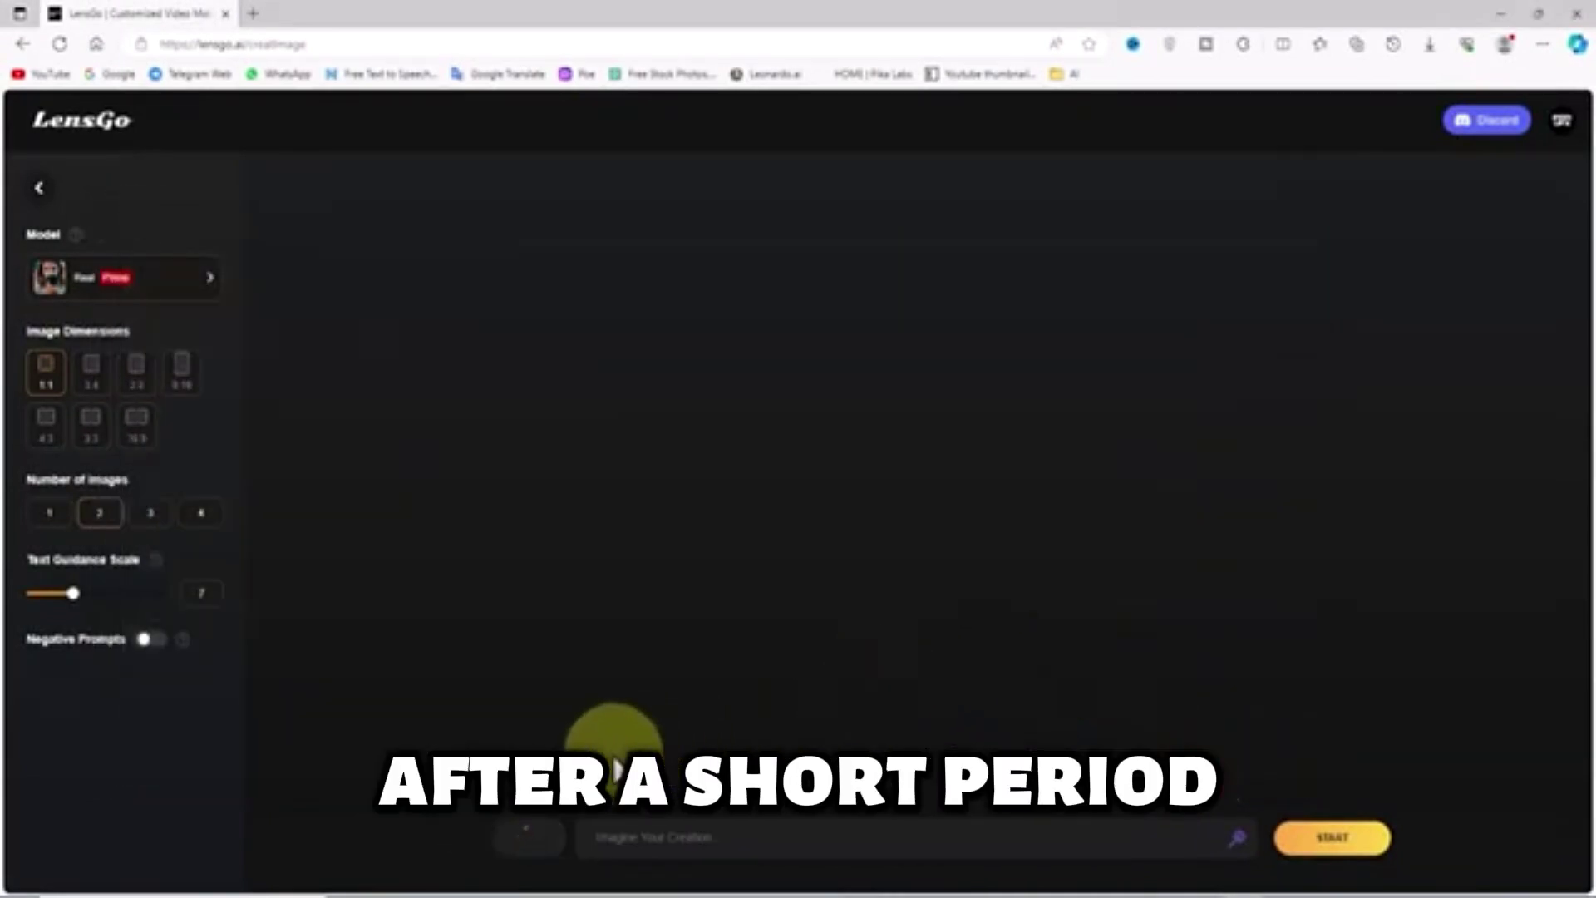
Step: Paste the 'Emerald Goddess Style, A beautiful face' prompt and choose the Pixar style model
{"action": "mouse_move", "coordinate": [517, 841]}
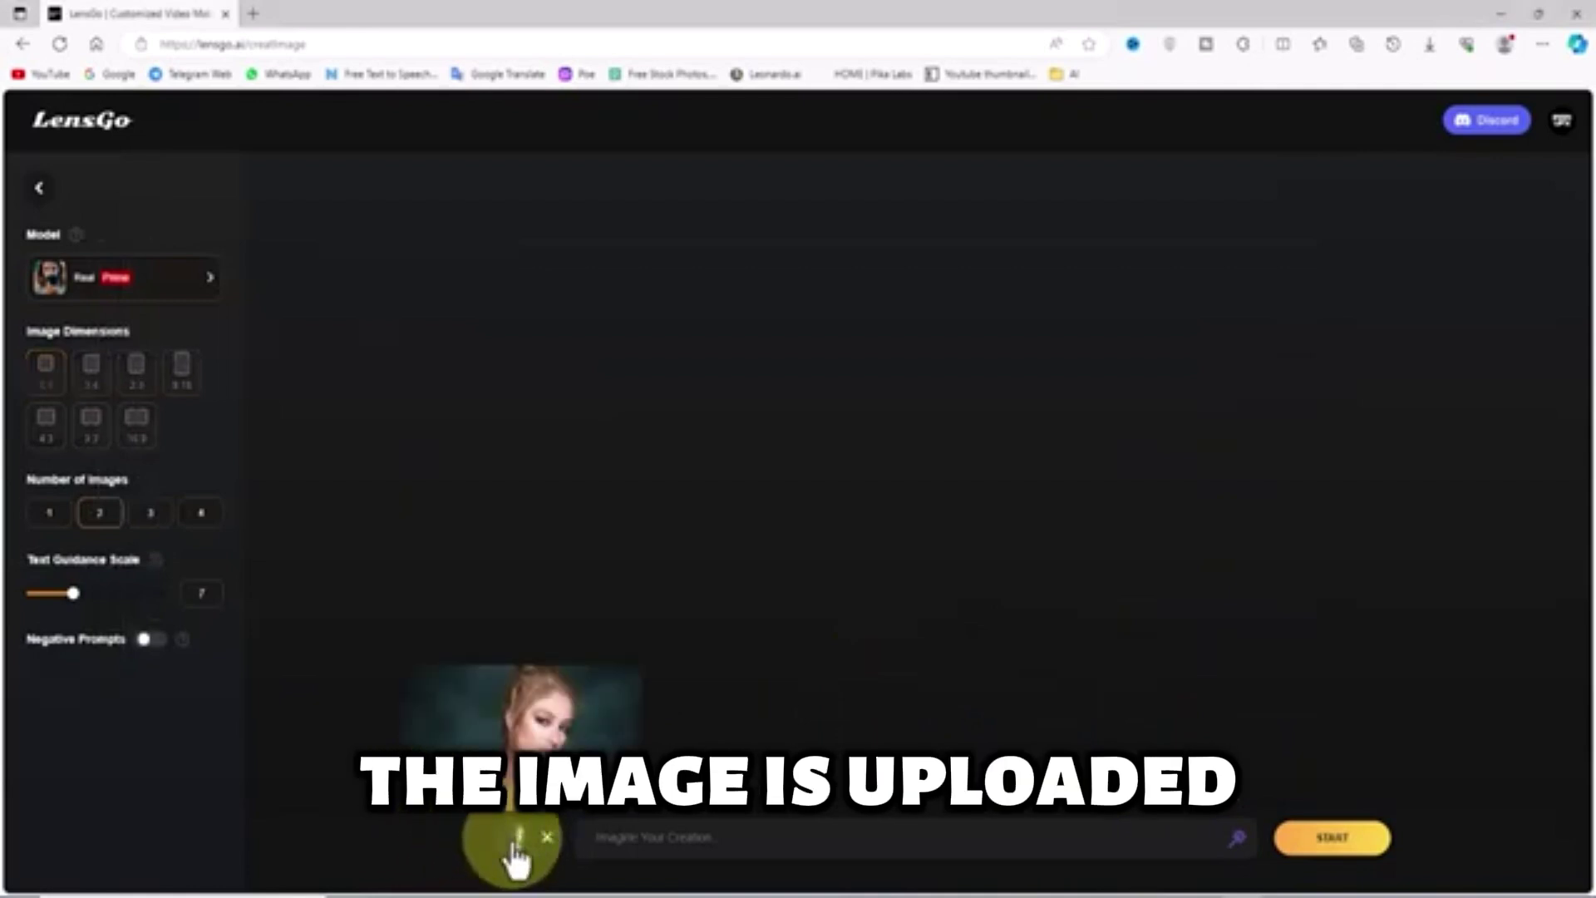
{"action": "right_click", "coordinate": [734, 836]}
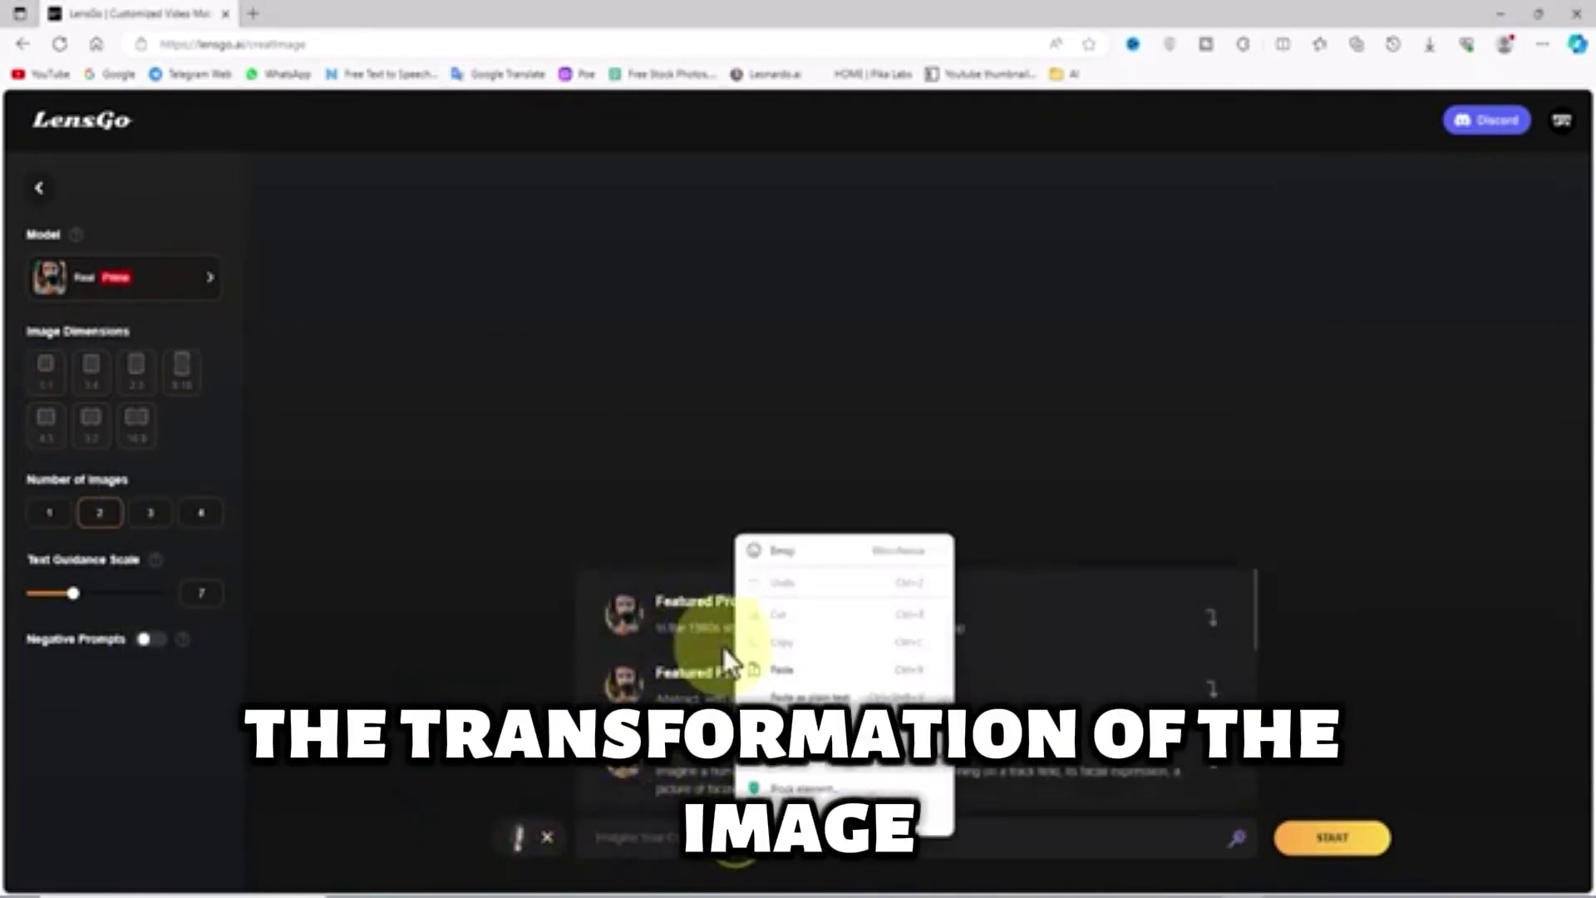
{"action": "left_click", "coordinate": [855, 670]}
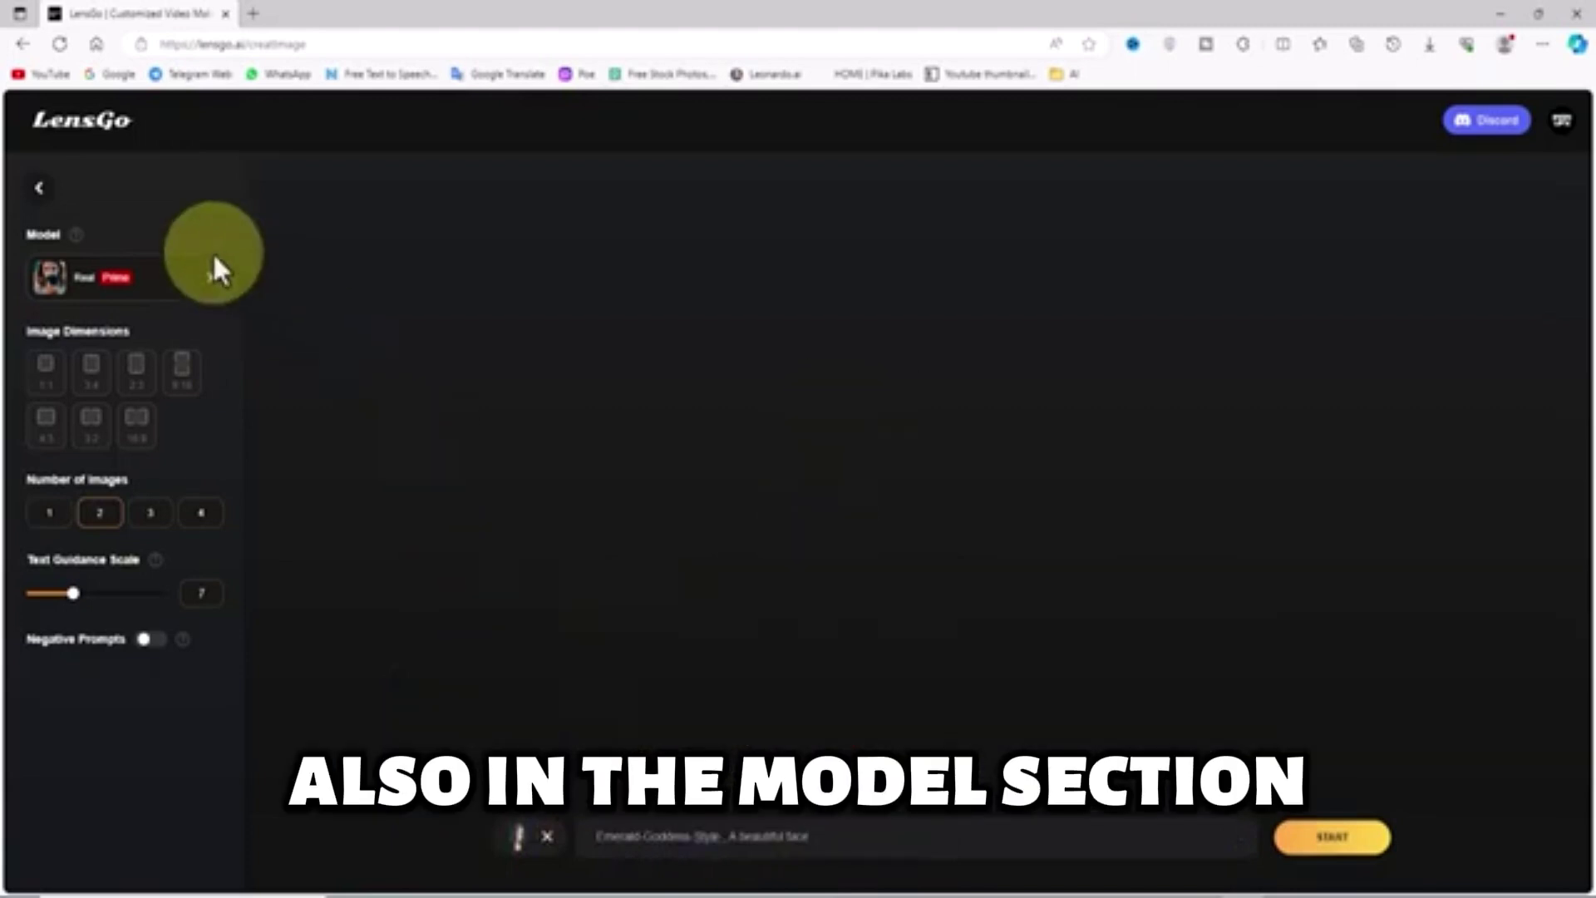
{"action": "left_click", "coordinate": [199, 282]}
{"action": "scroll", "coordinate": [432, 582], "scroll_direction": "down", "scroll_amount": 1}
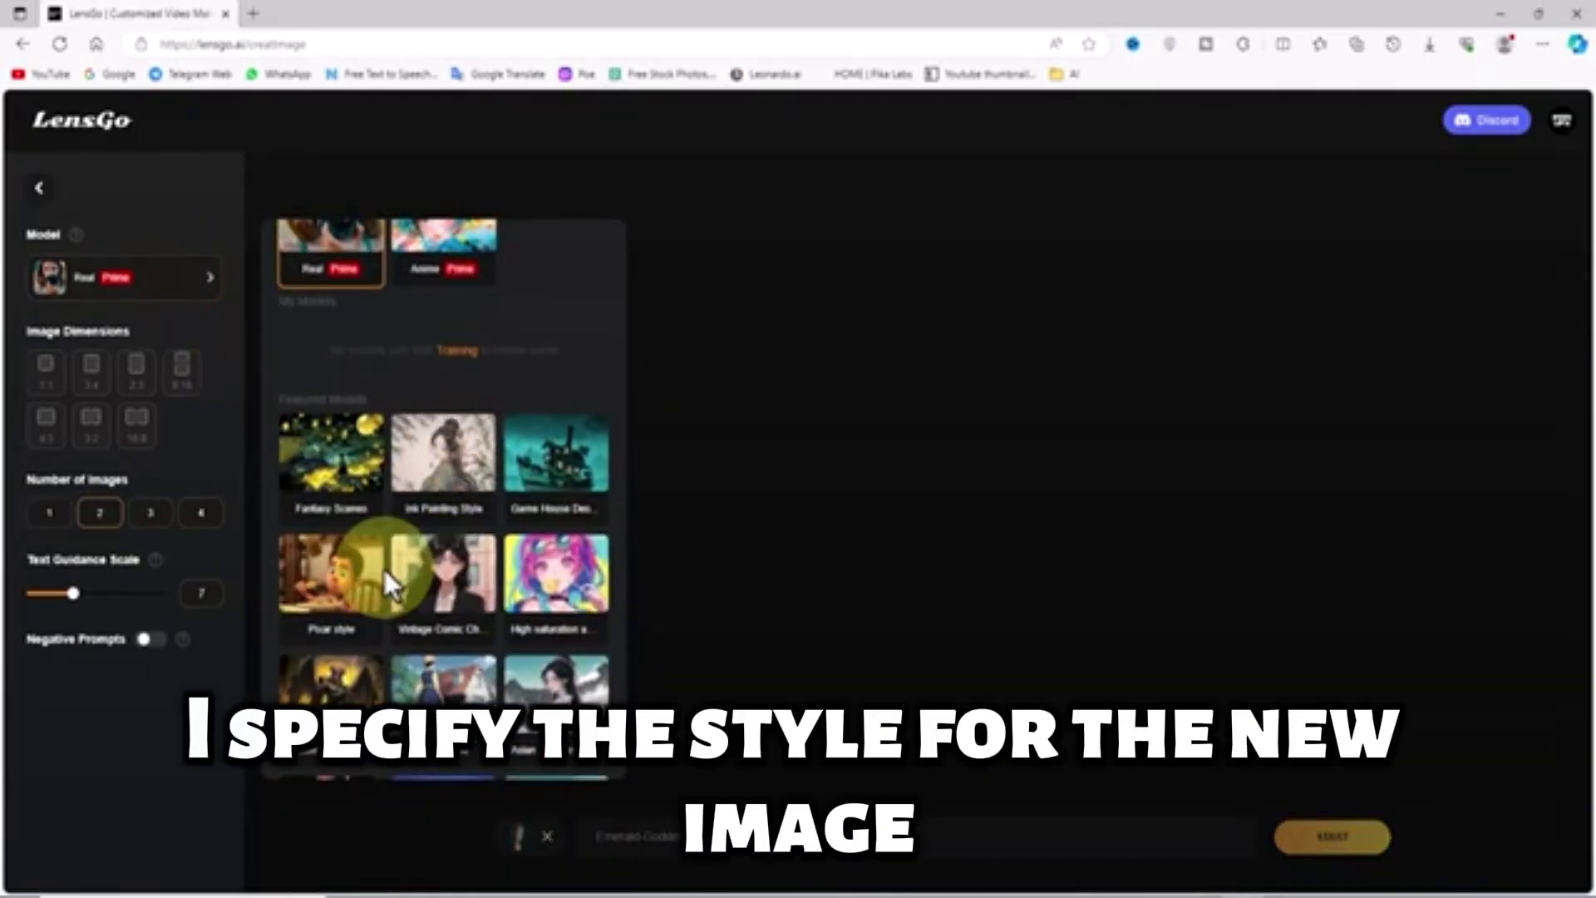
{"action": "left_click", "coordinate": [370, 592]}
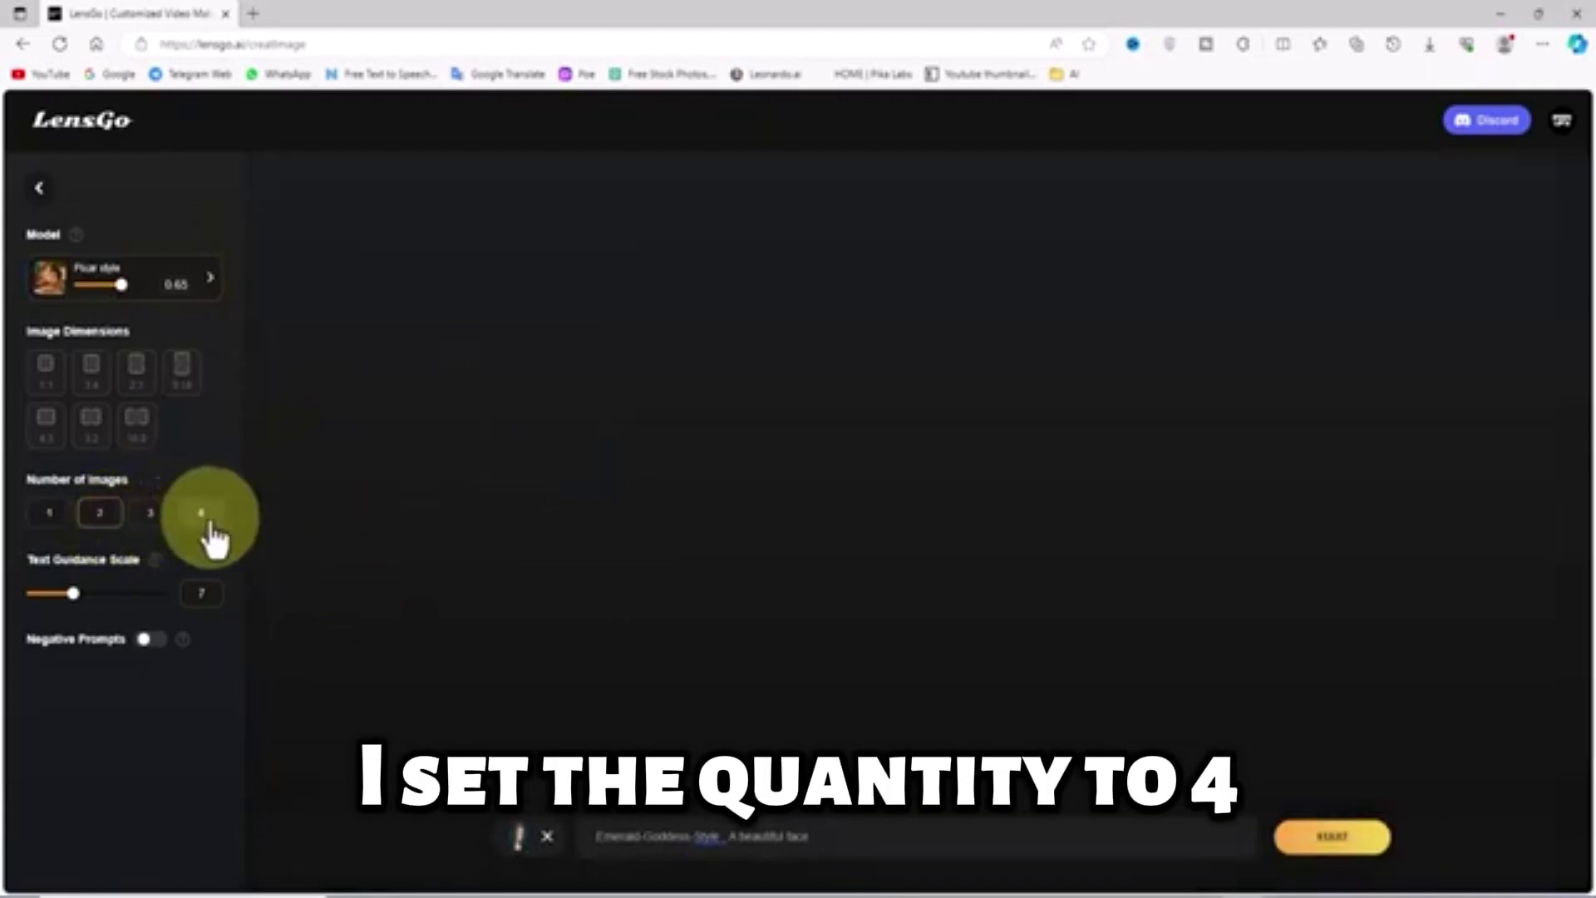
Step: Generate the images from the portrait, then view all four enlarged before returning to the grid
{"action": "left_click", "coordinate": [1361, 833]}
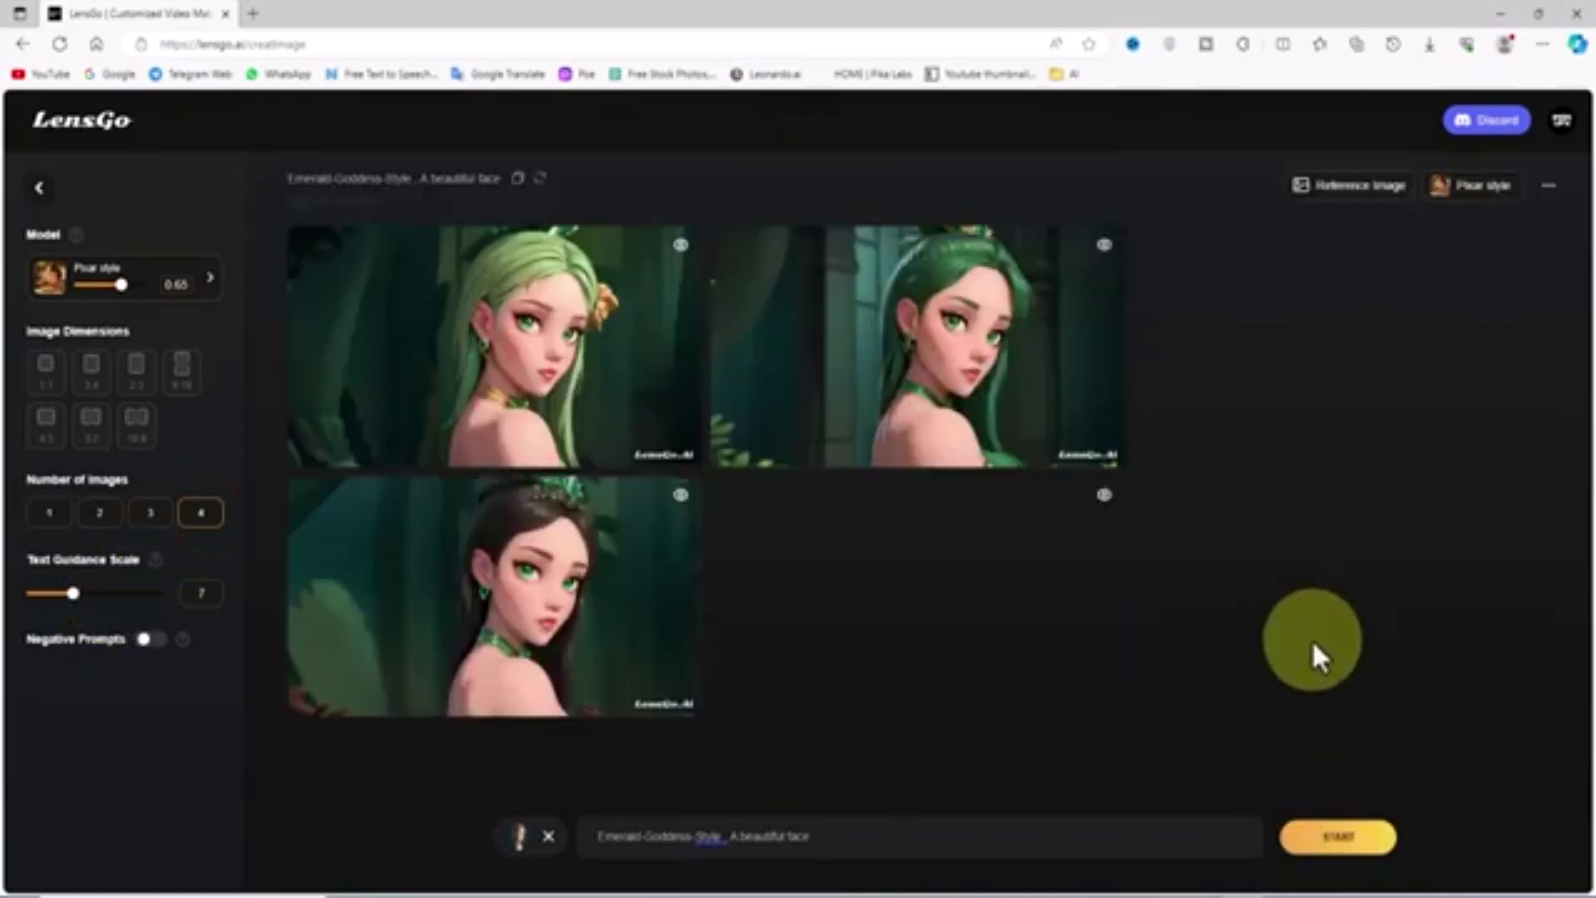
{"action": "left_click", "coordinate": [635, 391]}
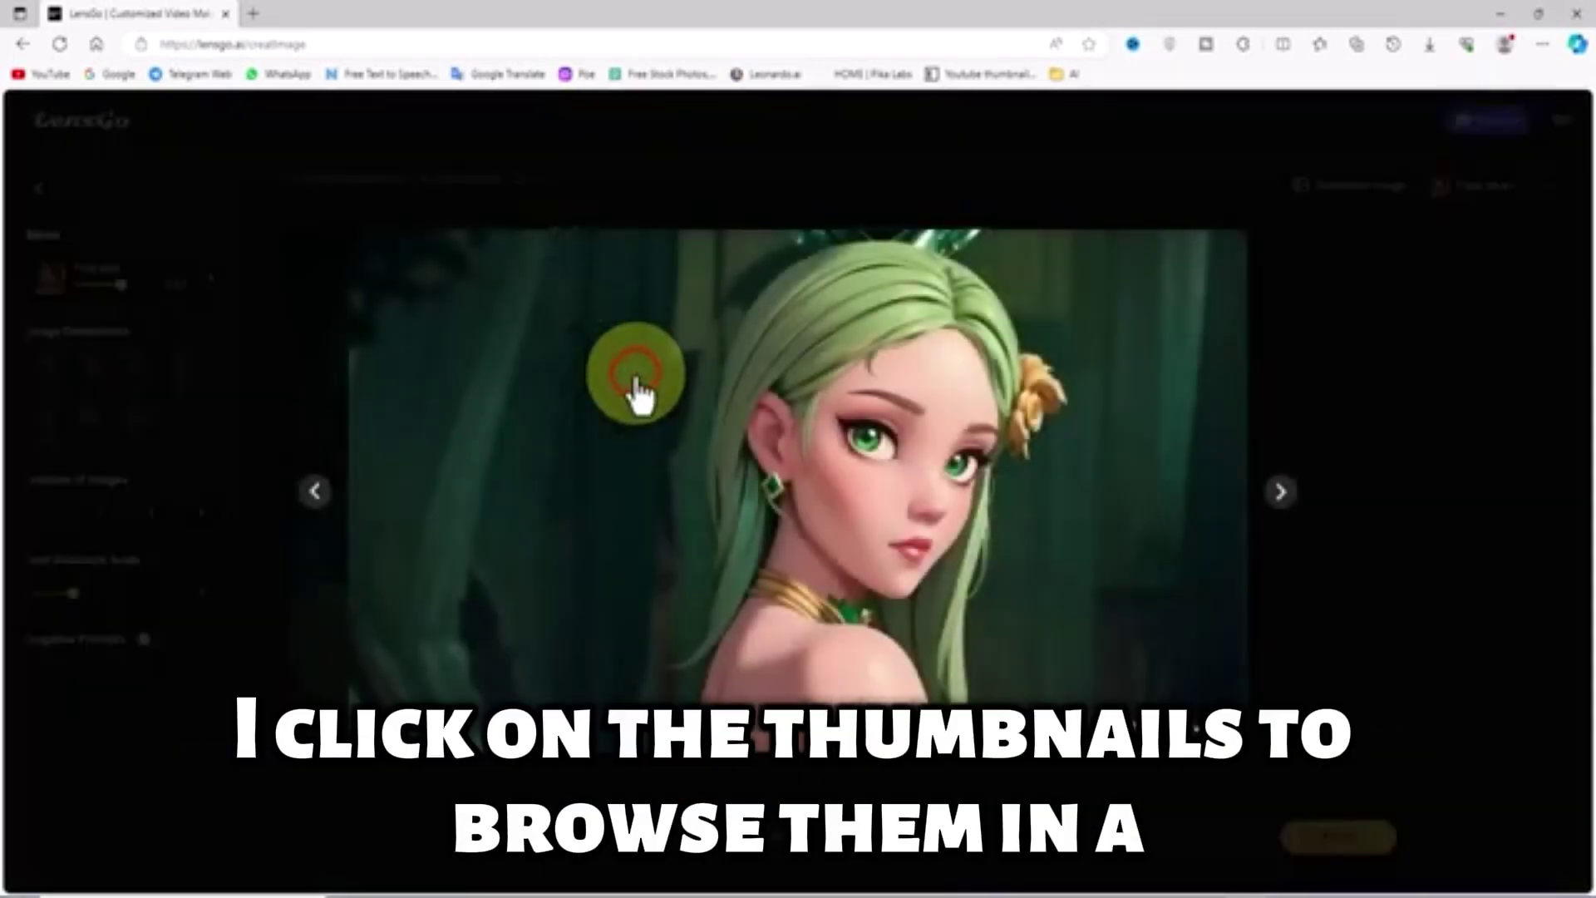
{"action": "left_click", "coordinate": [1281, 492]}
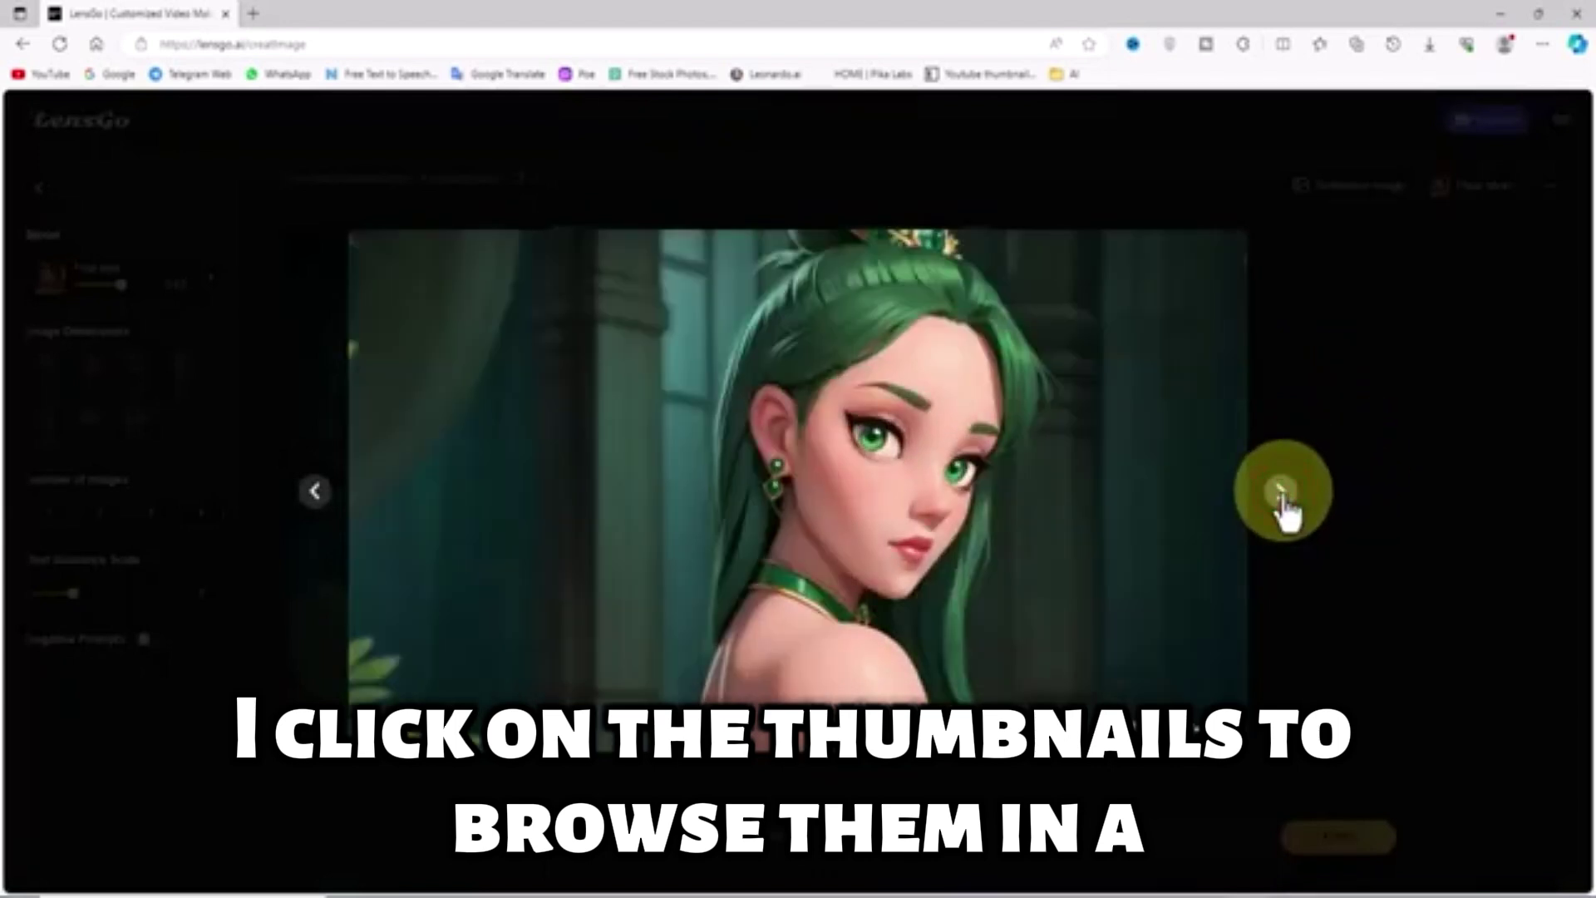
{"action": "left_click", "coordinate": [1281, 492]}
{"action": "left_click", "coordinate": [1281, 492]}
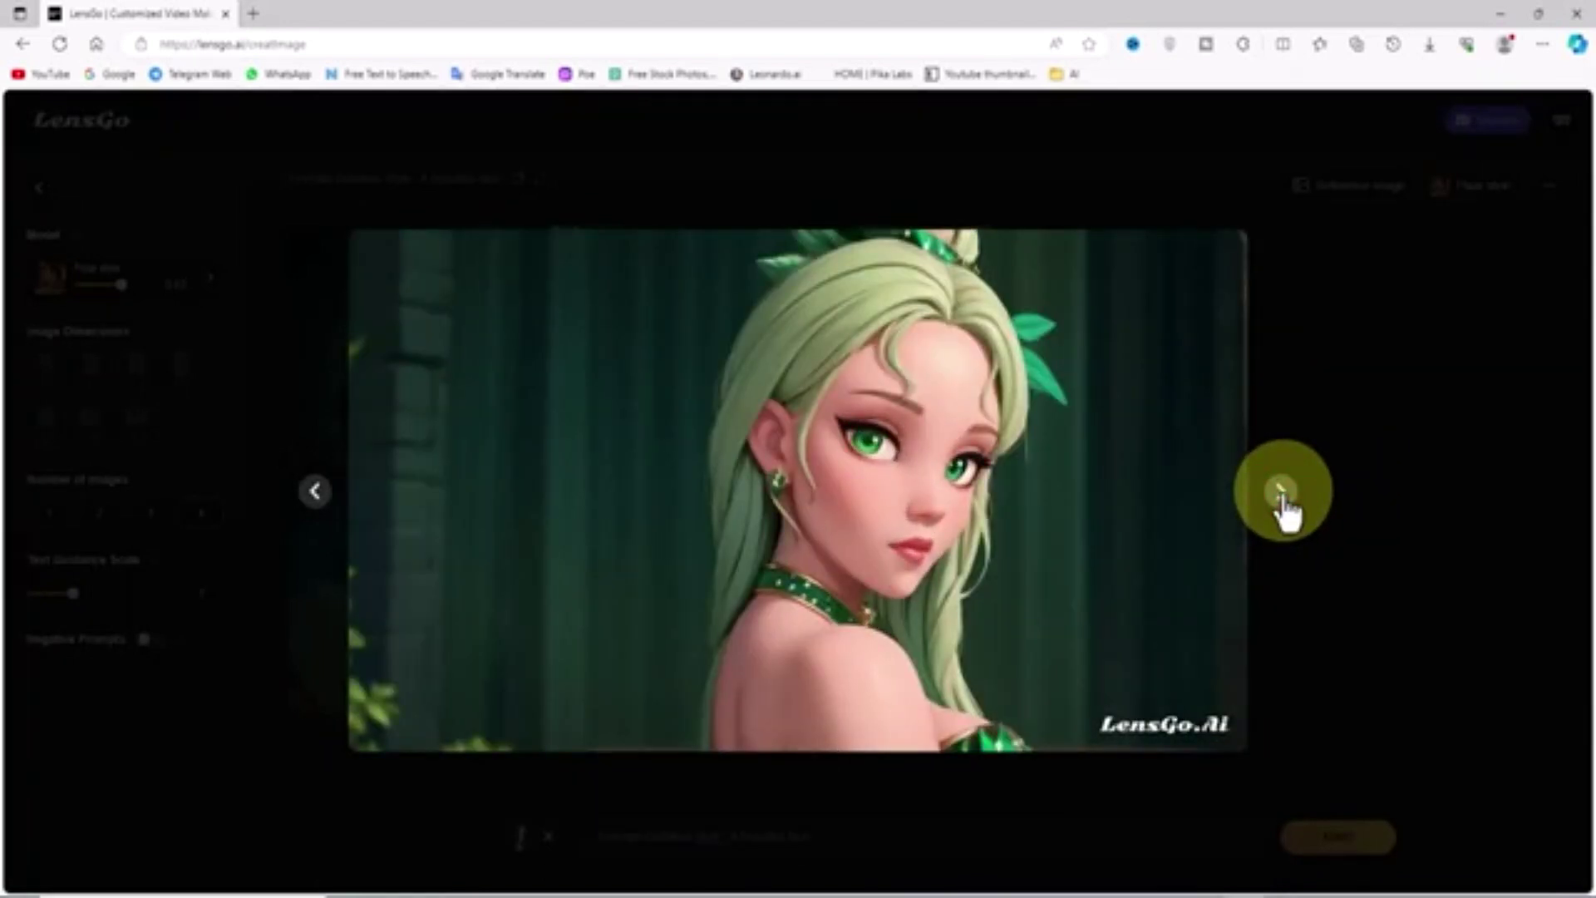
{"action": "left_click", "coordinate": [1334, 389]}
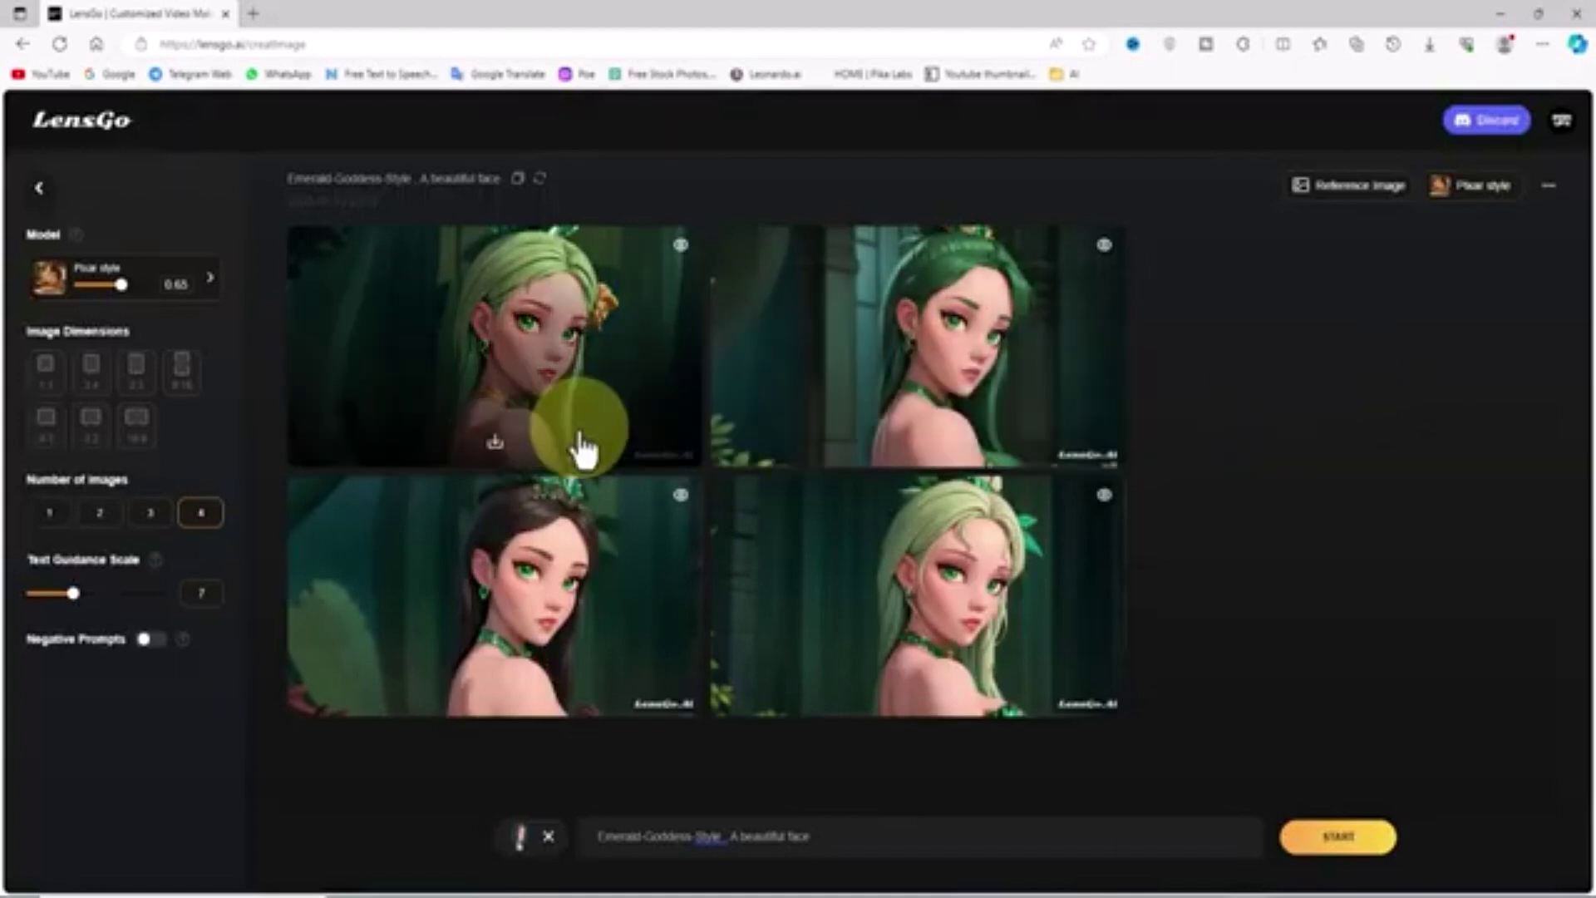
Step: Download the first goddess image and open the saved copy from Downloads
{"action": "left_click", "coordinate": [492, 457]}
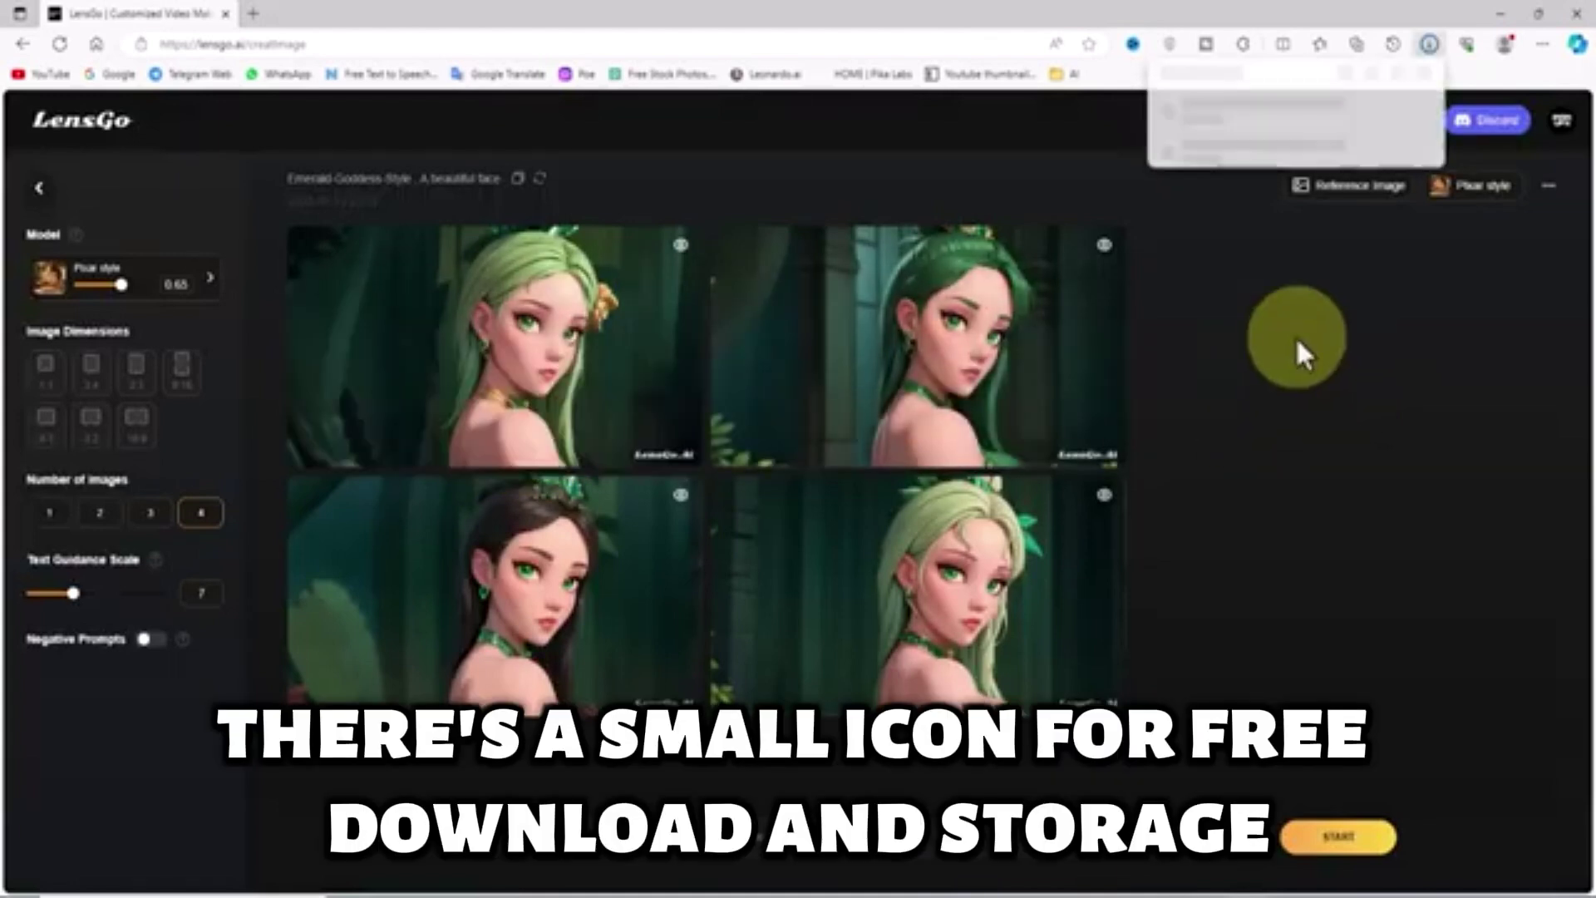
{"action": "left_click", "coordinate": [1190, 115]}
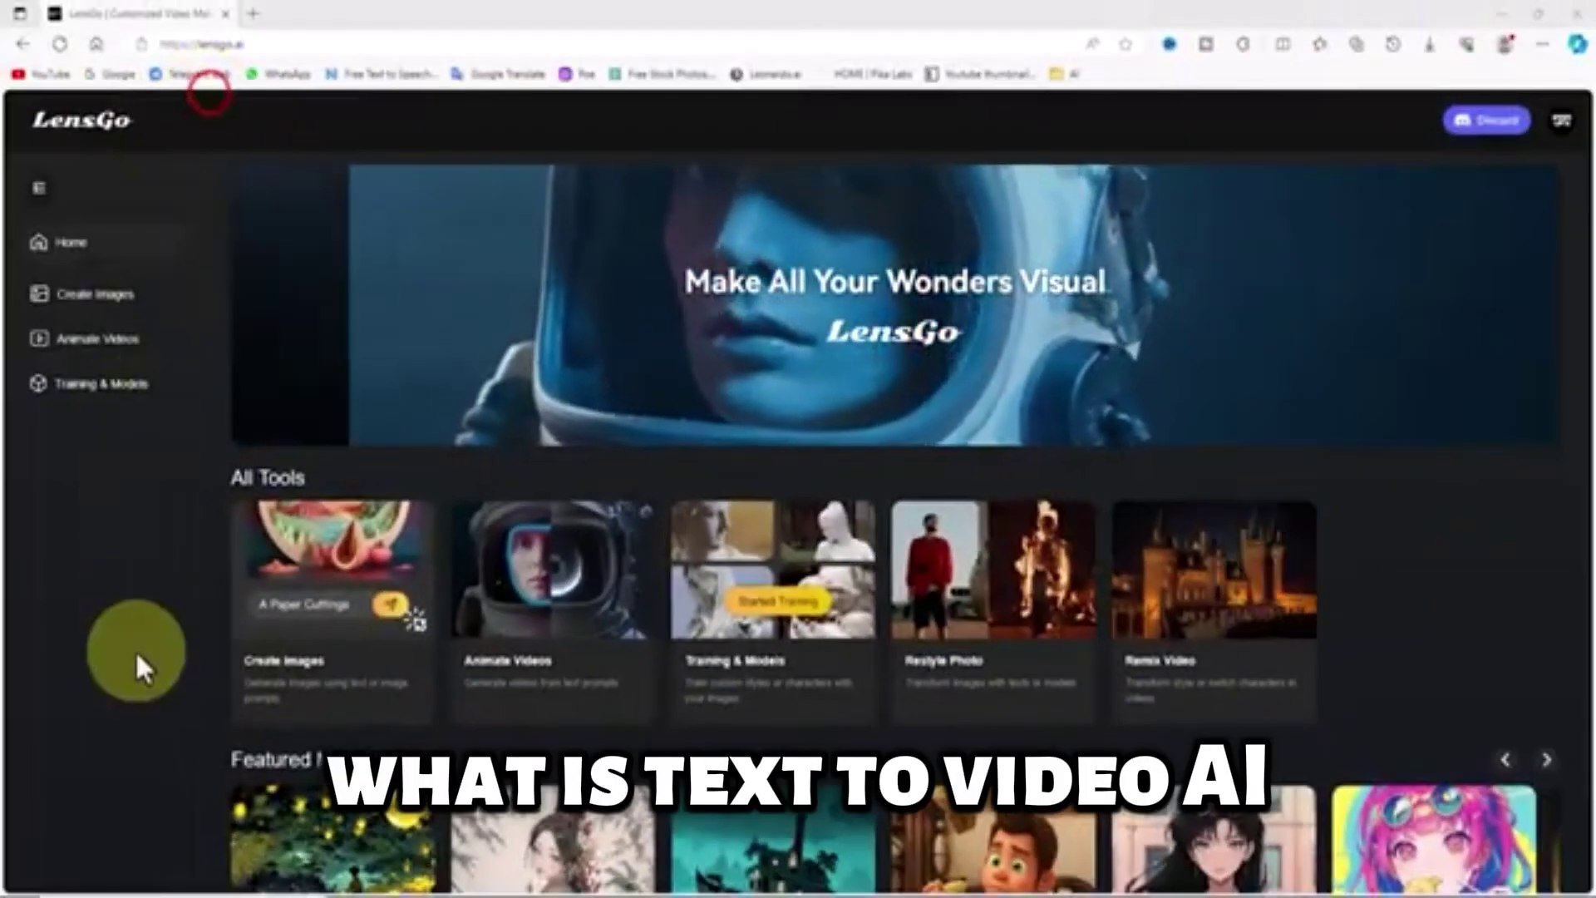
Step: Go to the Animate Videos text-to-video page from the LensGo sidebar
{"action": "left_click", "coordinate": [137, 684]}
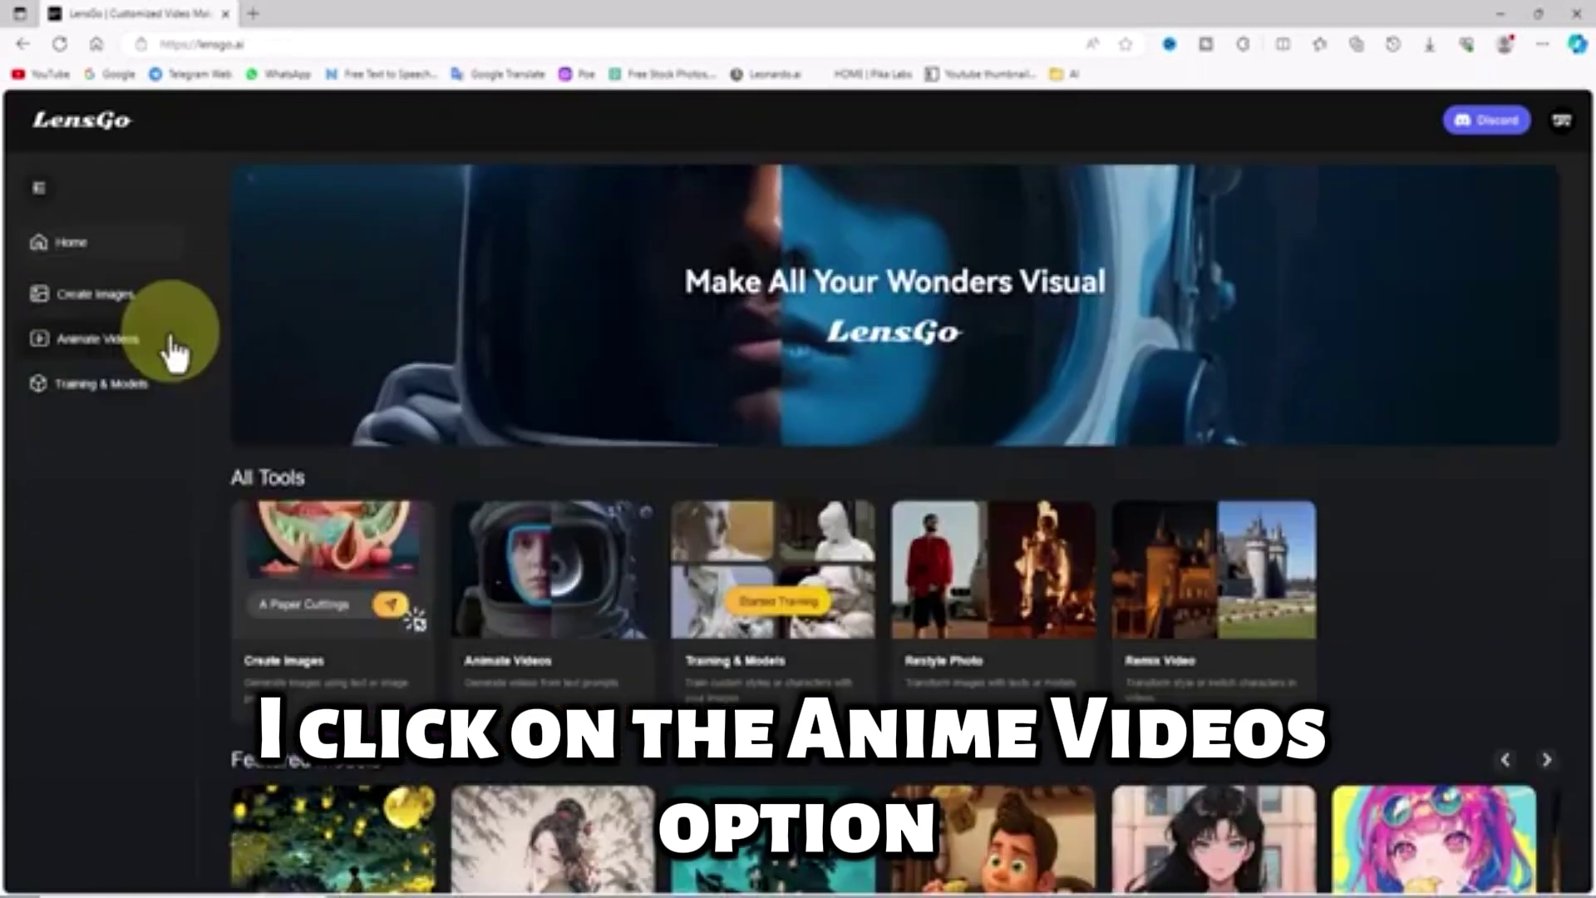
{"action": "left_click", "coordinate": [161, 333]}
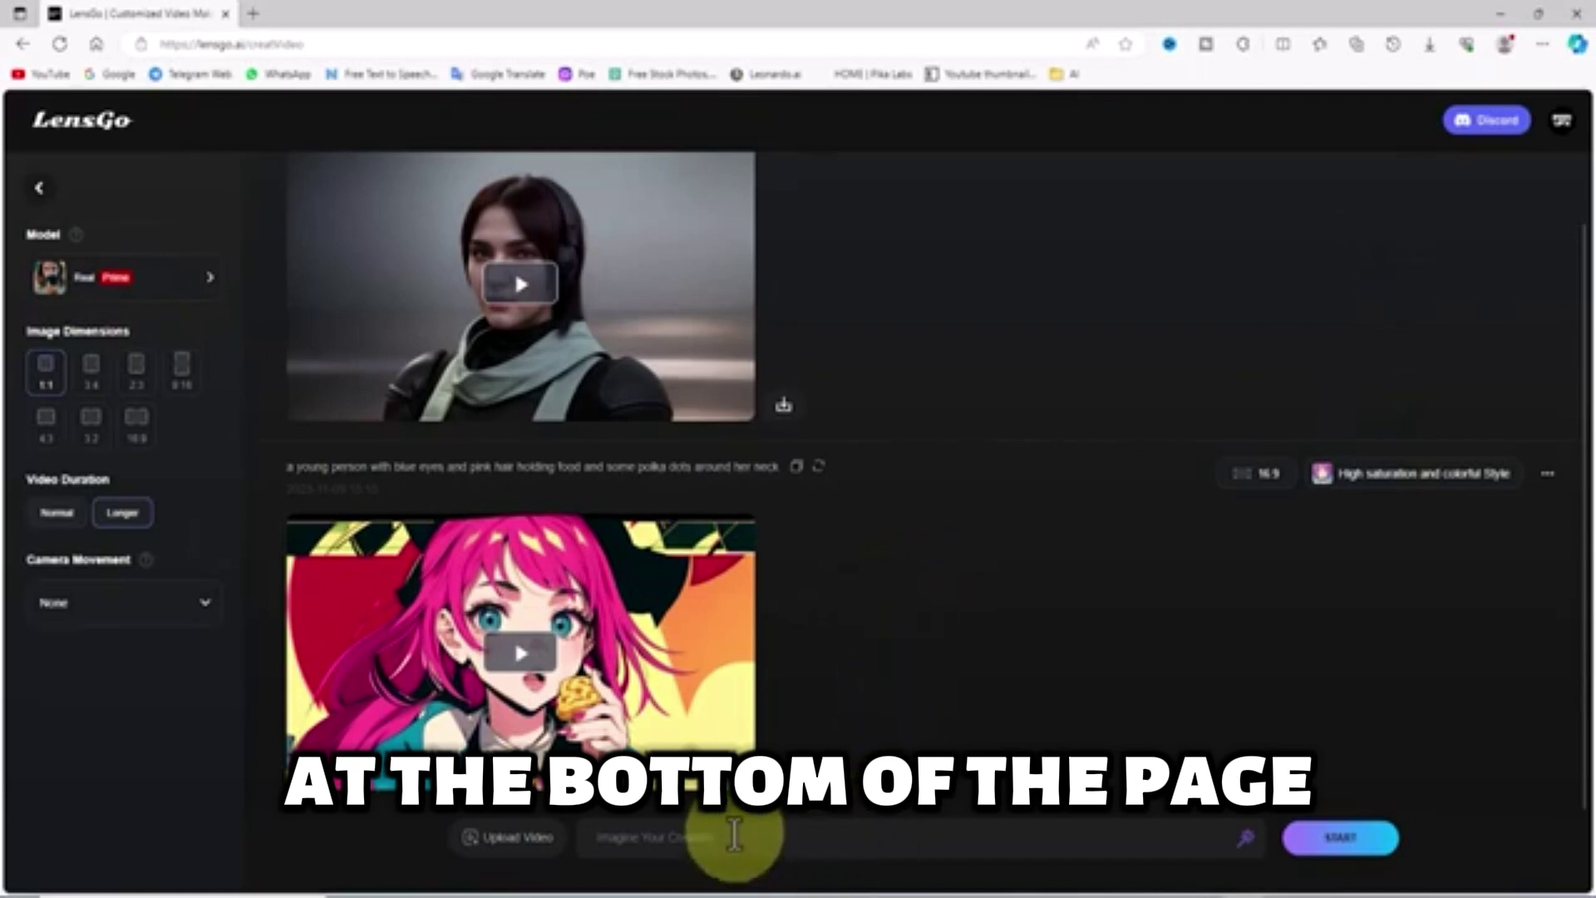
Step: Paste the joker steampunk robot prompt and dismiss the featured prompt suggestions
{"action": "right_click", "coordinate": [775, 838]}
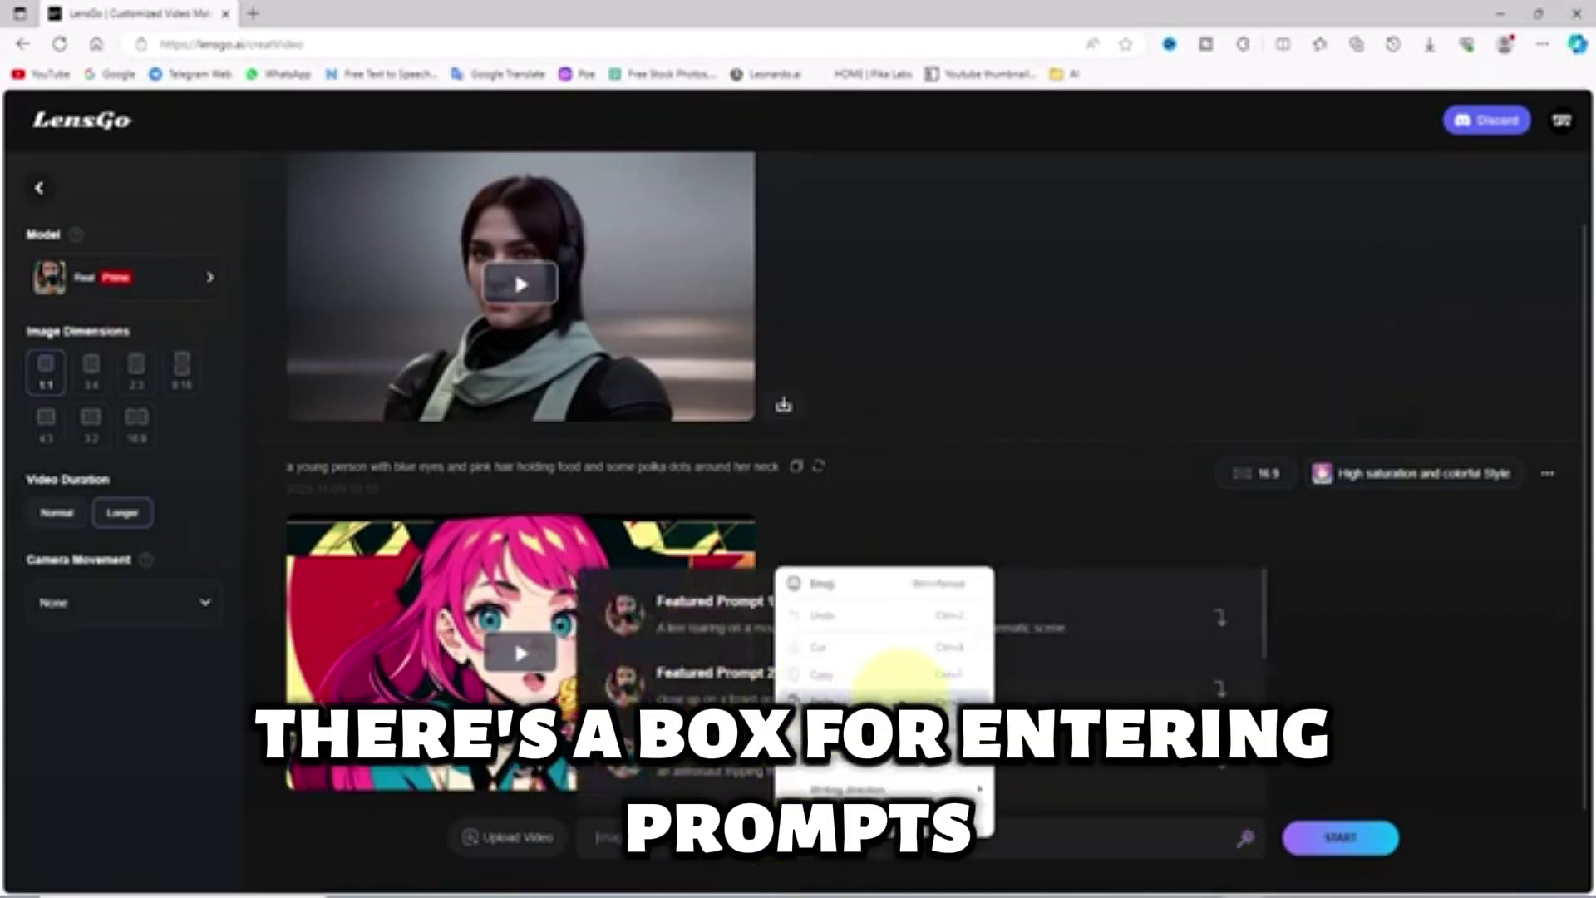
{"action": "left_click", "coordinate": [901, 698]}
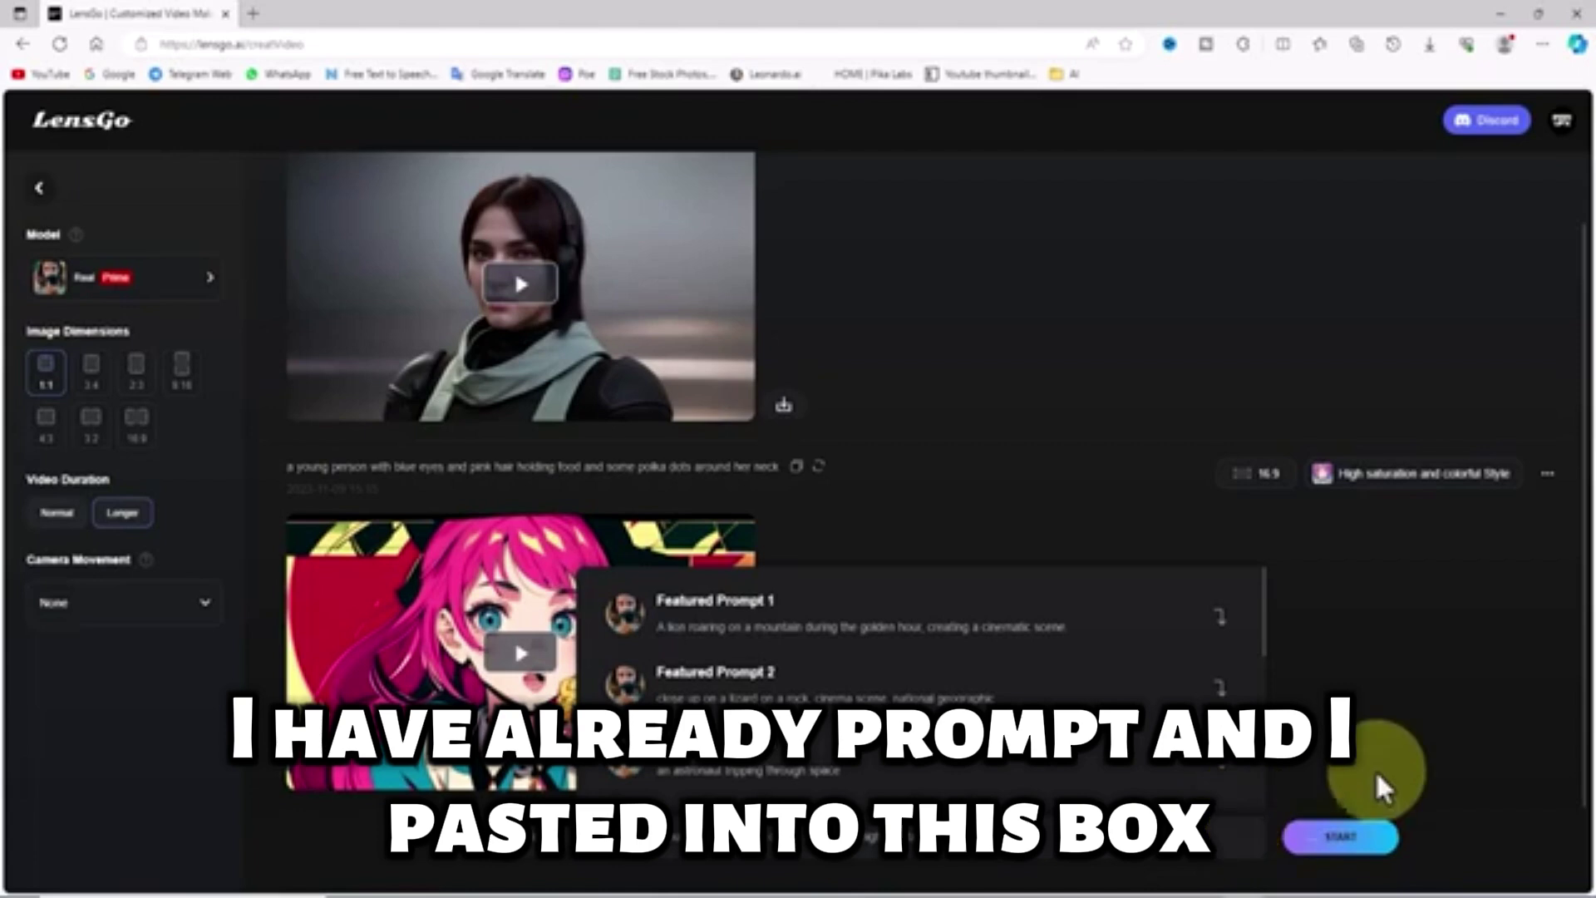
{"action": "left_click", "coordinate": [1388, 736]}
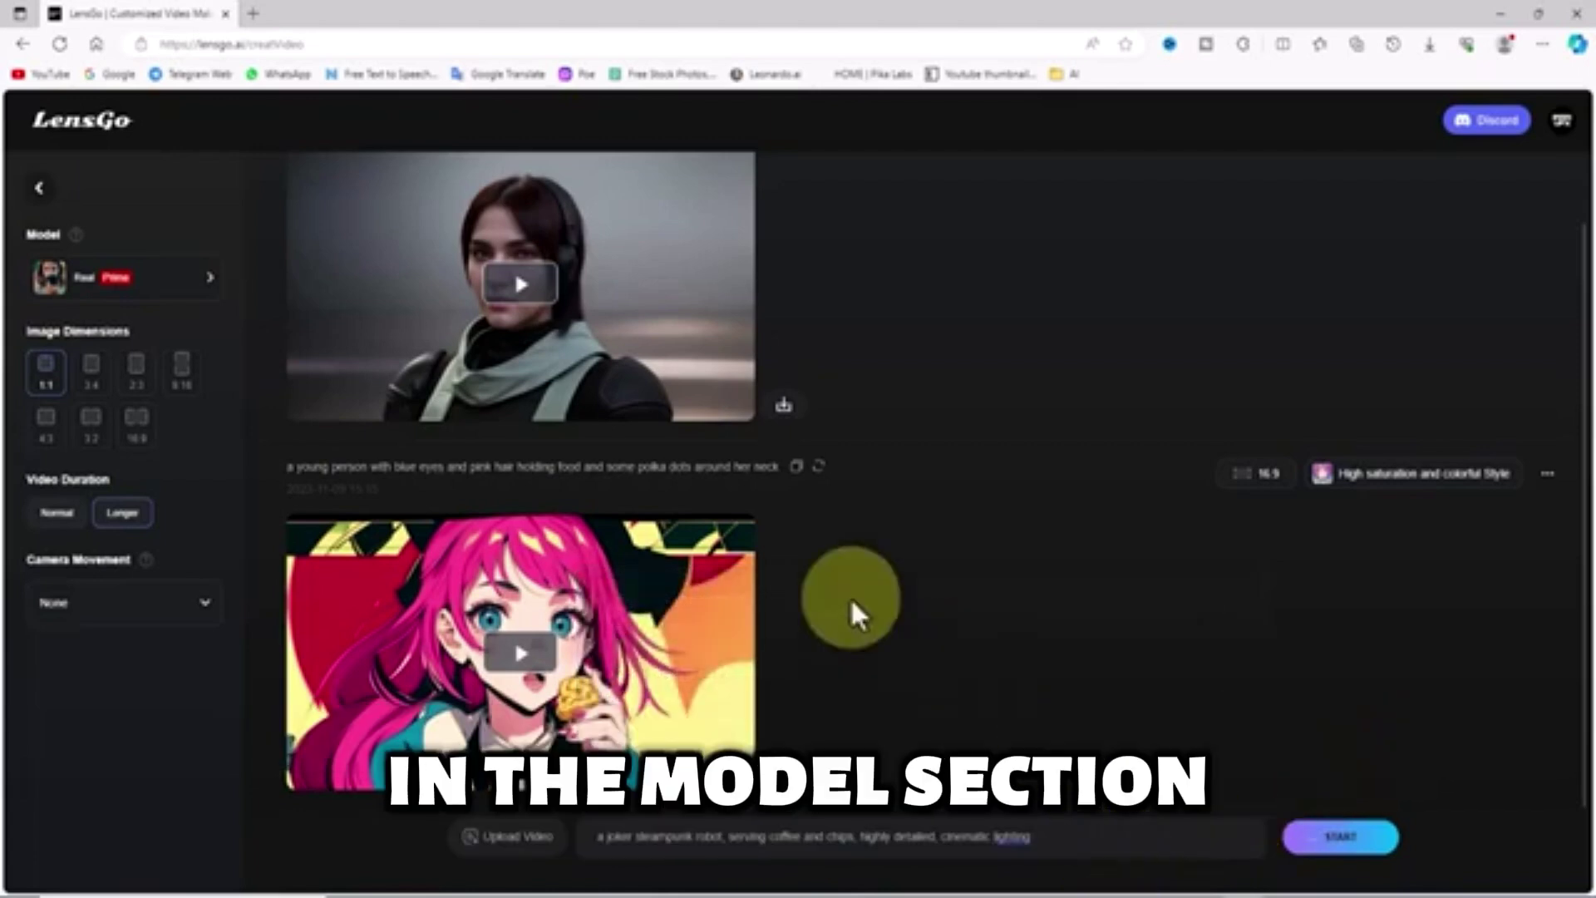
Step: Choose the Pixar style model, 16:9 dimensions and Zoom In camera movement
{"action": "left_click", "coordinate": [181, 274]}
{"action": "scroll", "coordinate": [470, 648], "scroll_direction": "down", "scroll_amount": 5}
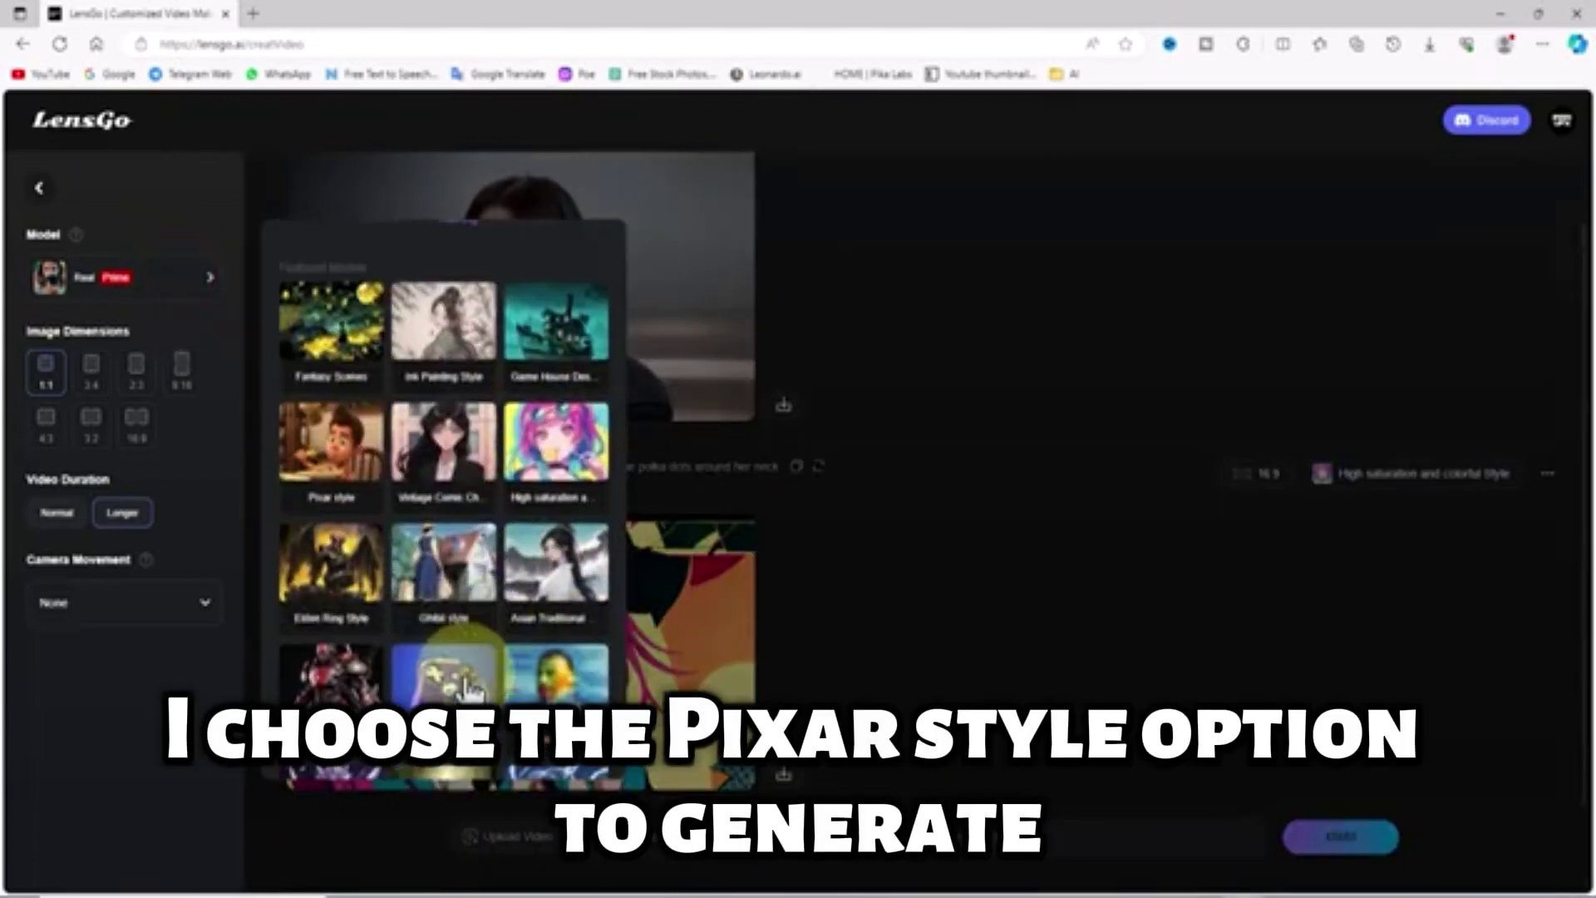
{"action": "scroll", "coordinate": [415, 599], "scroll_direction": "up", "scroll_amount": 2}
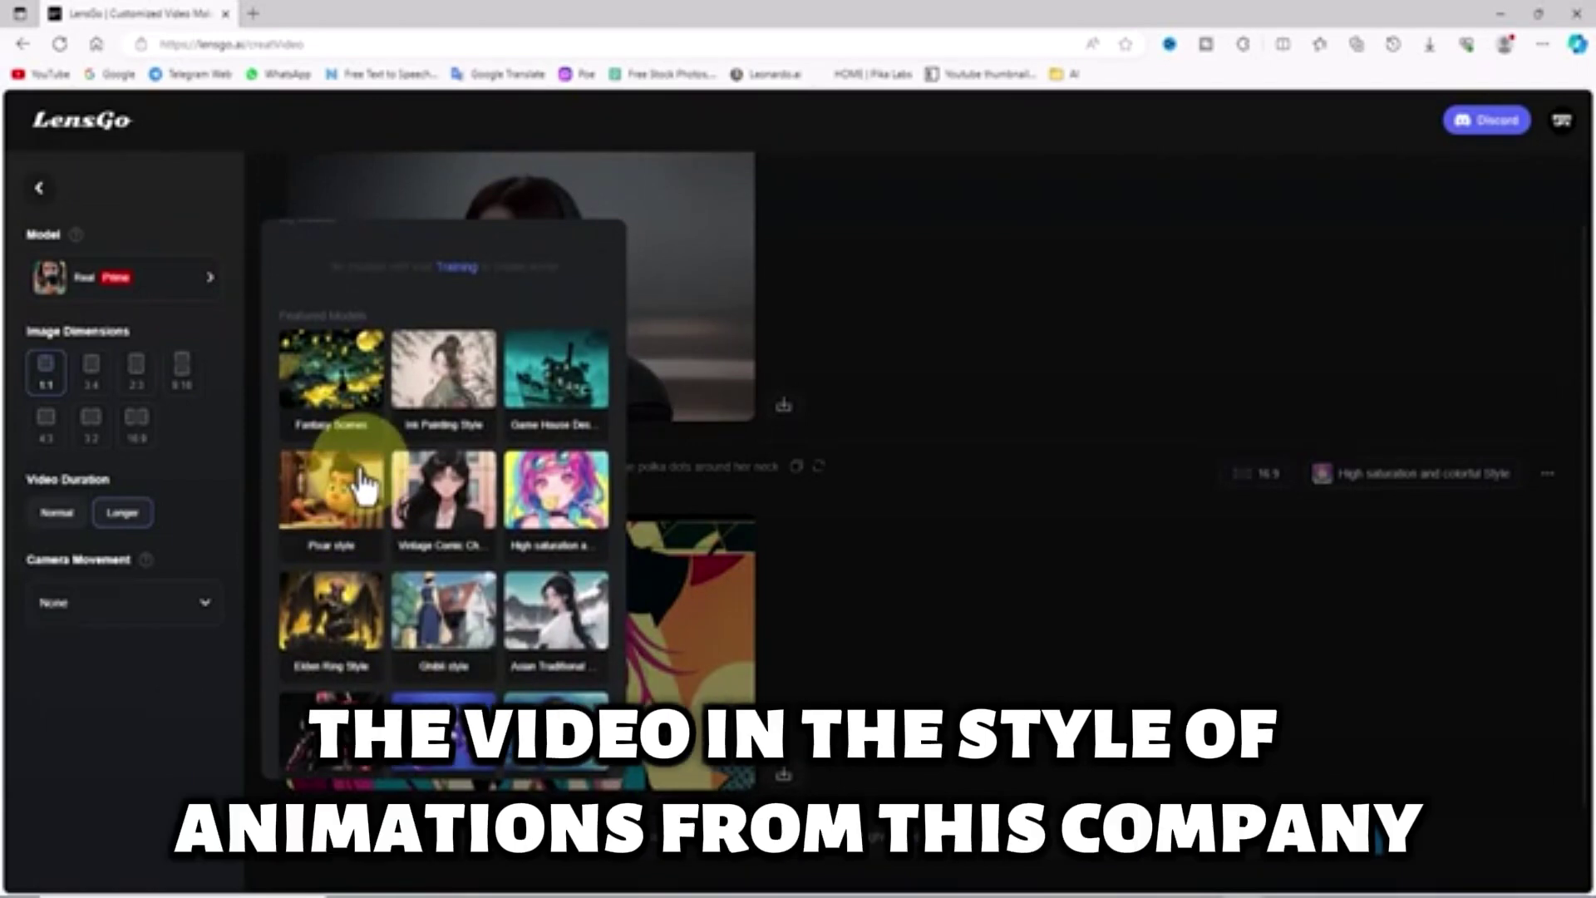
{"action": "left_click", "coordinate": [364, 485]}
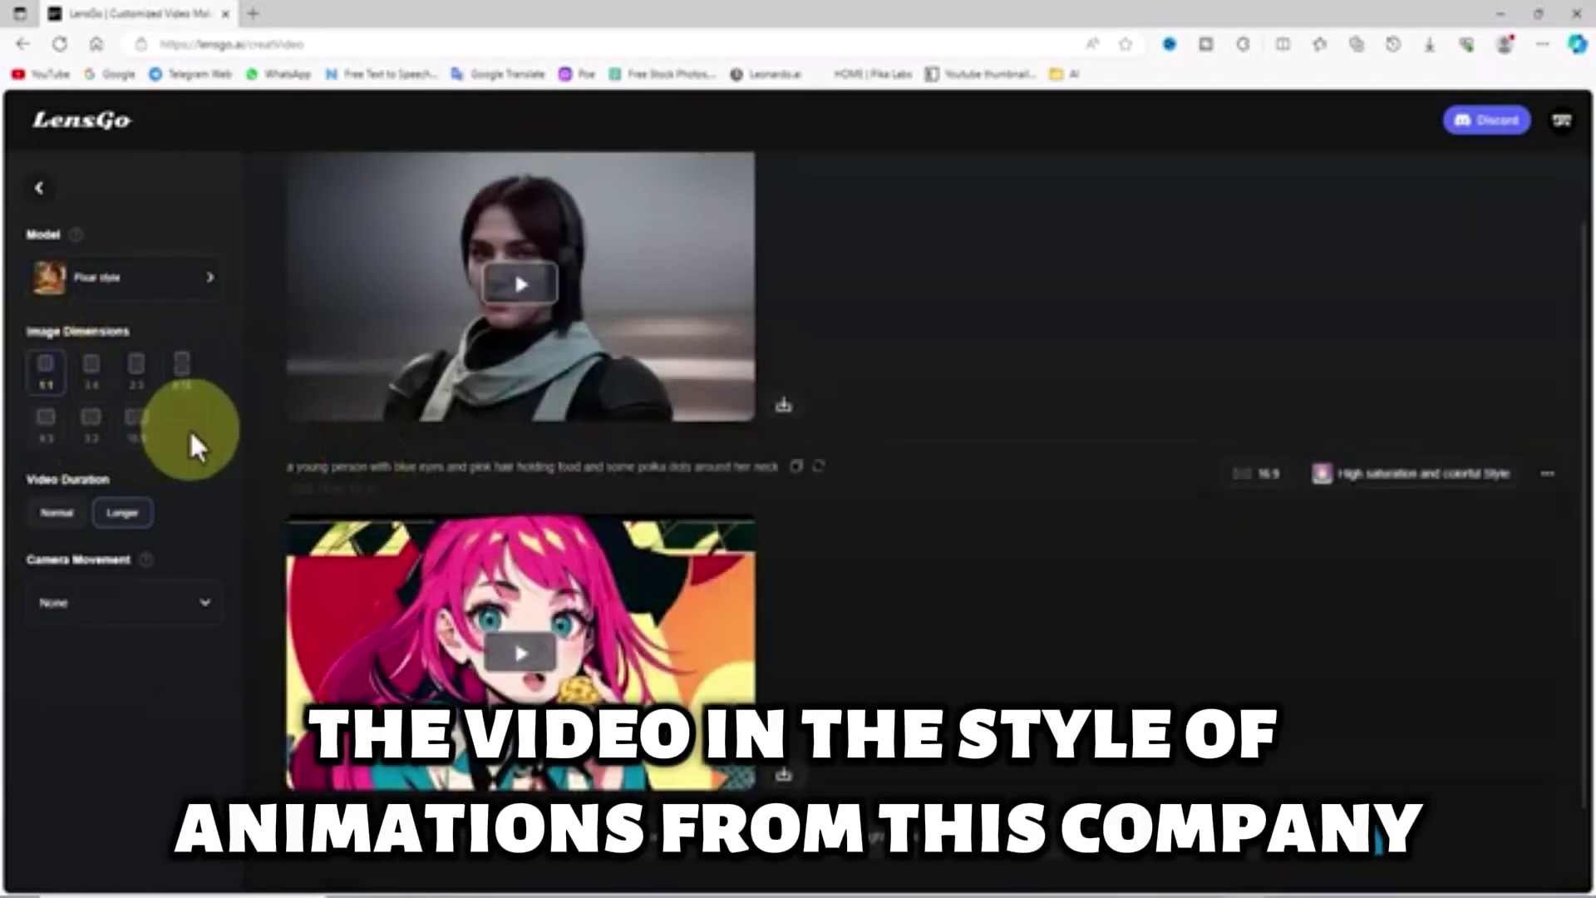
{"action": "left_click", "coordinate": [137, 420]}
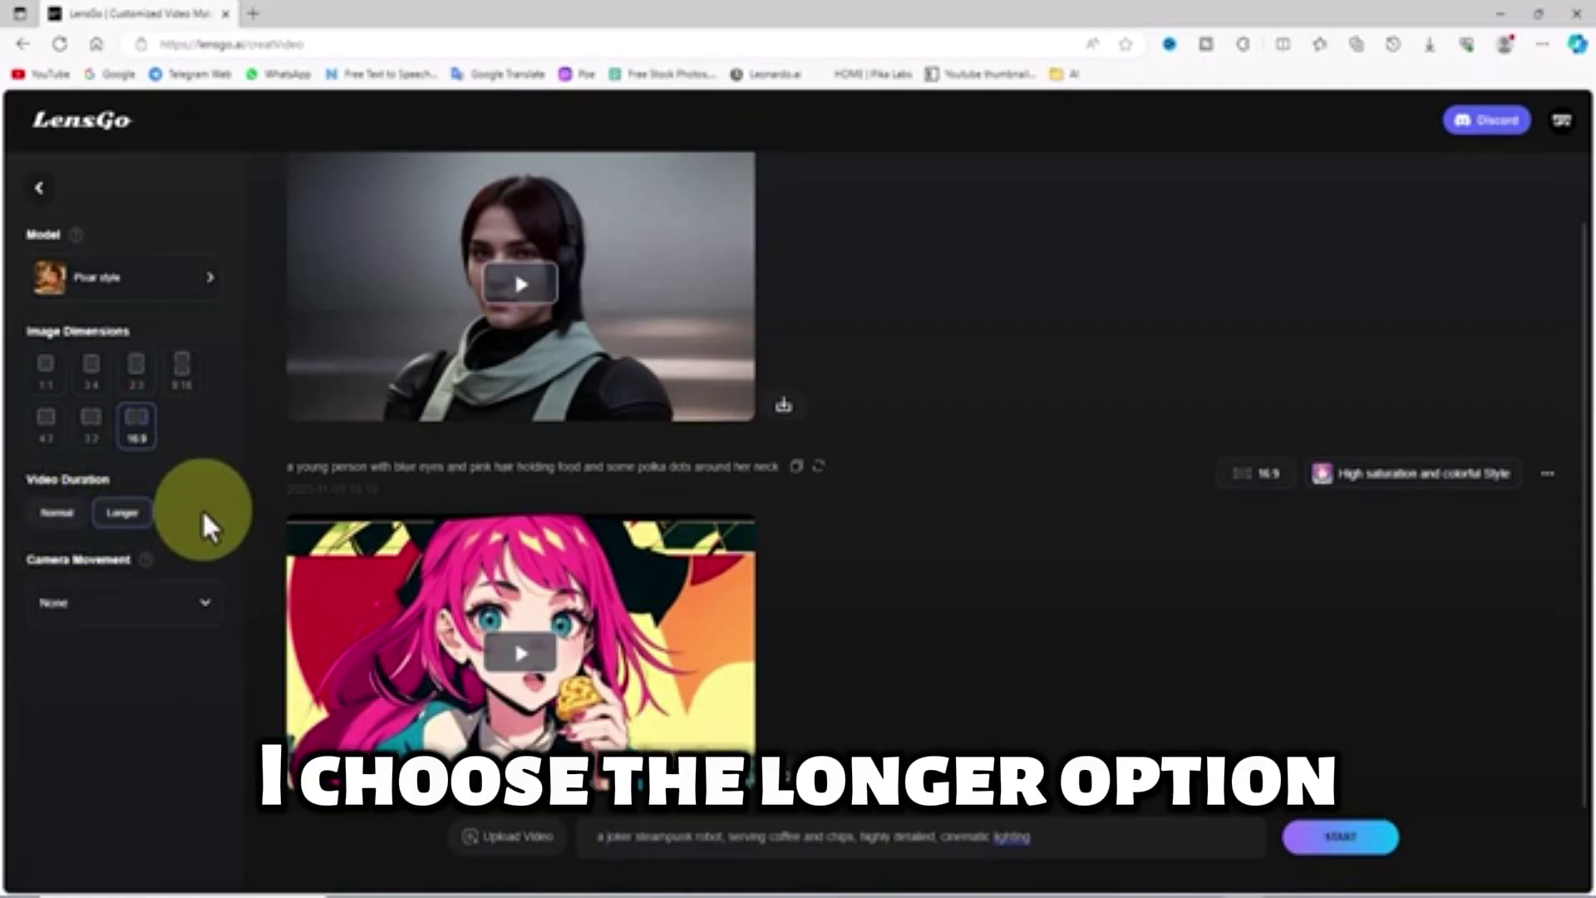
{"action": "left_click", "coordinate": [204, 603]}
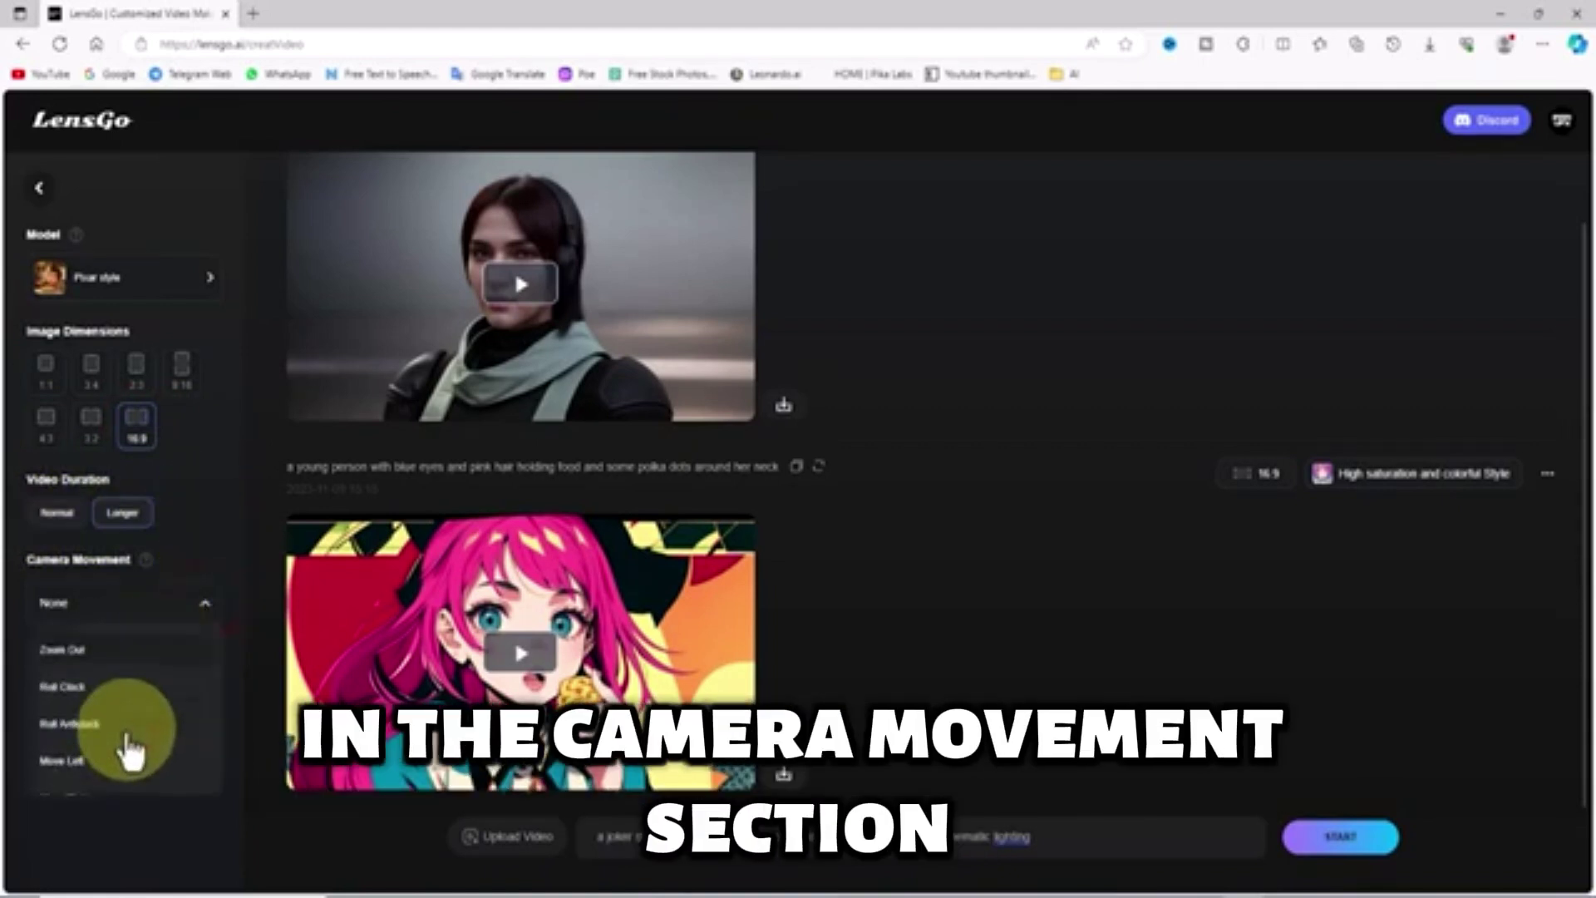
{"action": "scroll", "coordinate": [129, 748], "scroll_direction": "up", "scroll_amount": 2}
{"action": "left_click", "coordinate": [190, 683]}
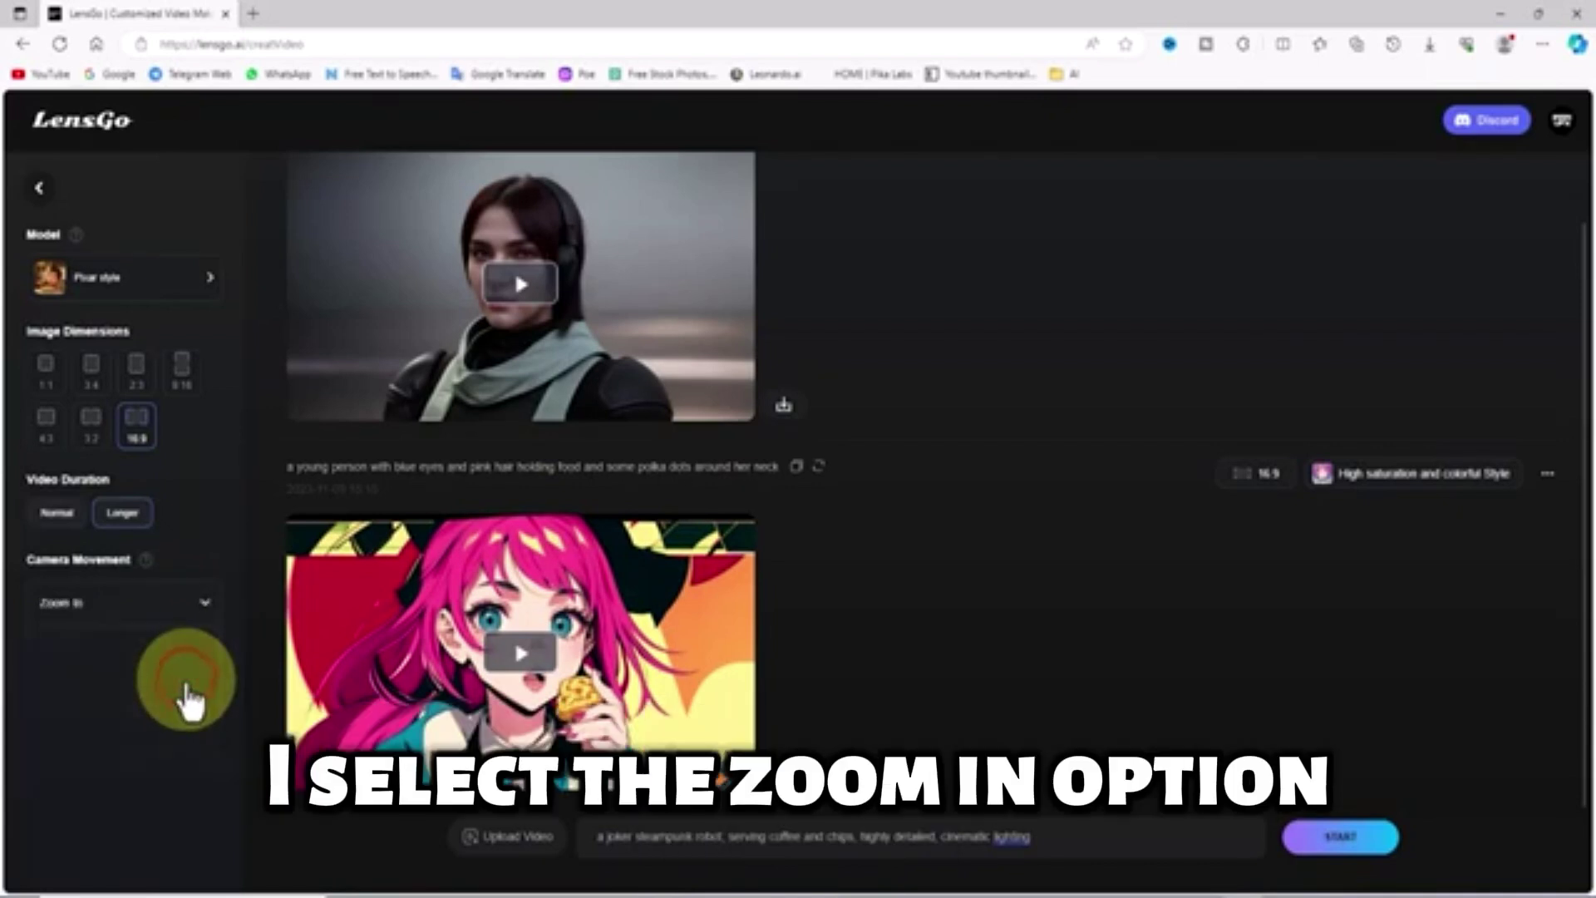
Step: Generate the Pixar-style joker robot video and watch it full screen
{"action": "left_click", "coordinate": [1375, 838]}
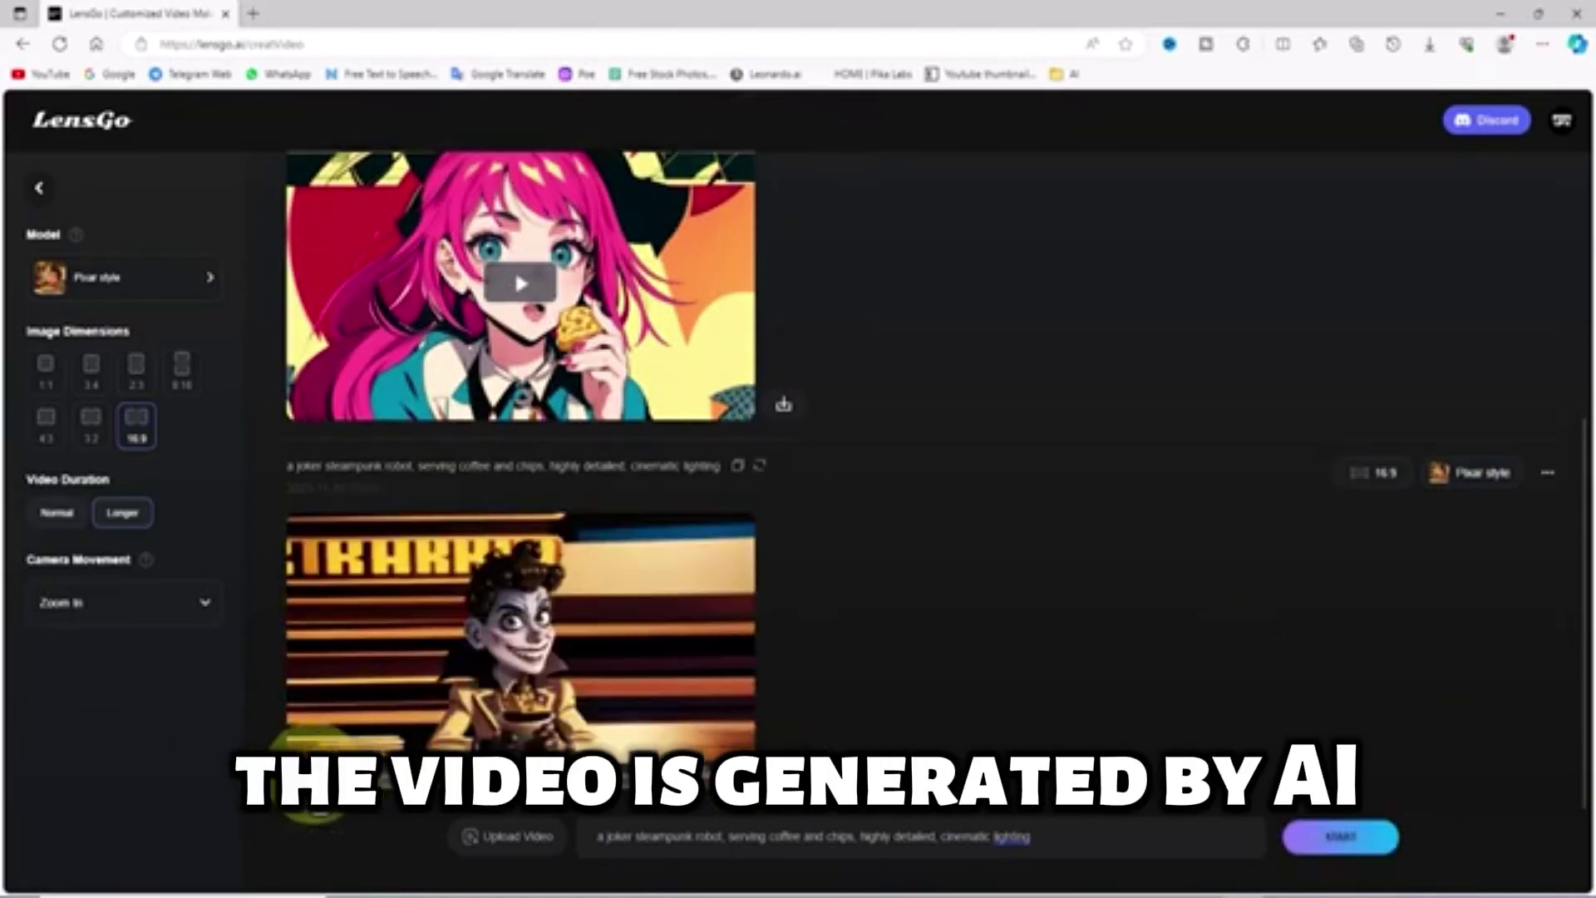
{"action": "left_click", "coordinate": [738, 776]}
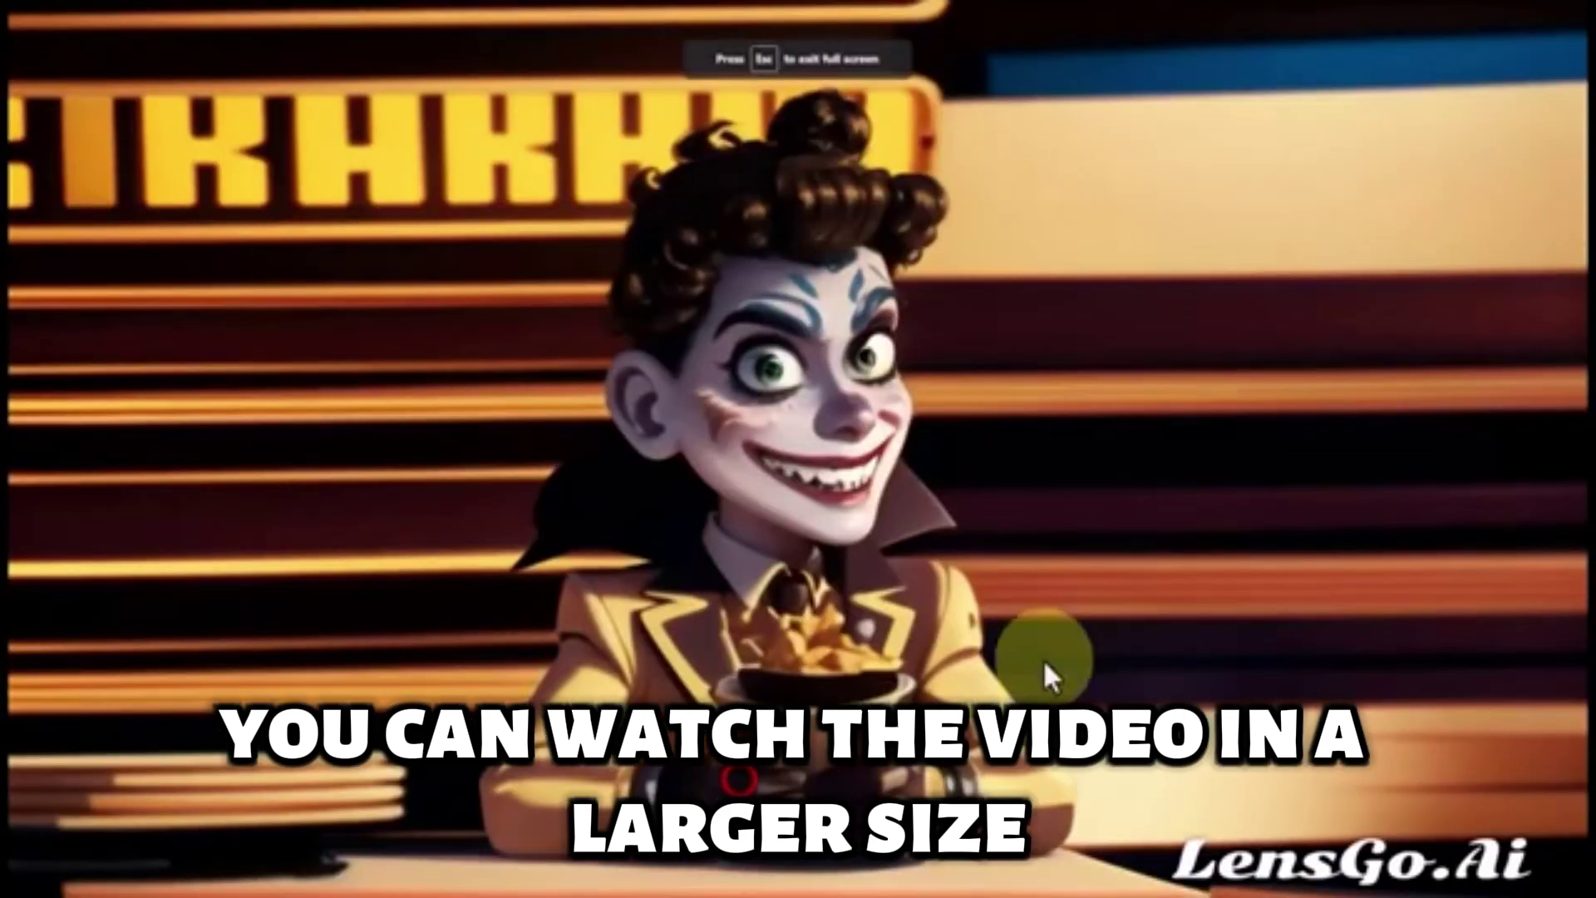
{"action": "key", "text": "Escape"}
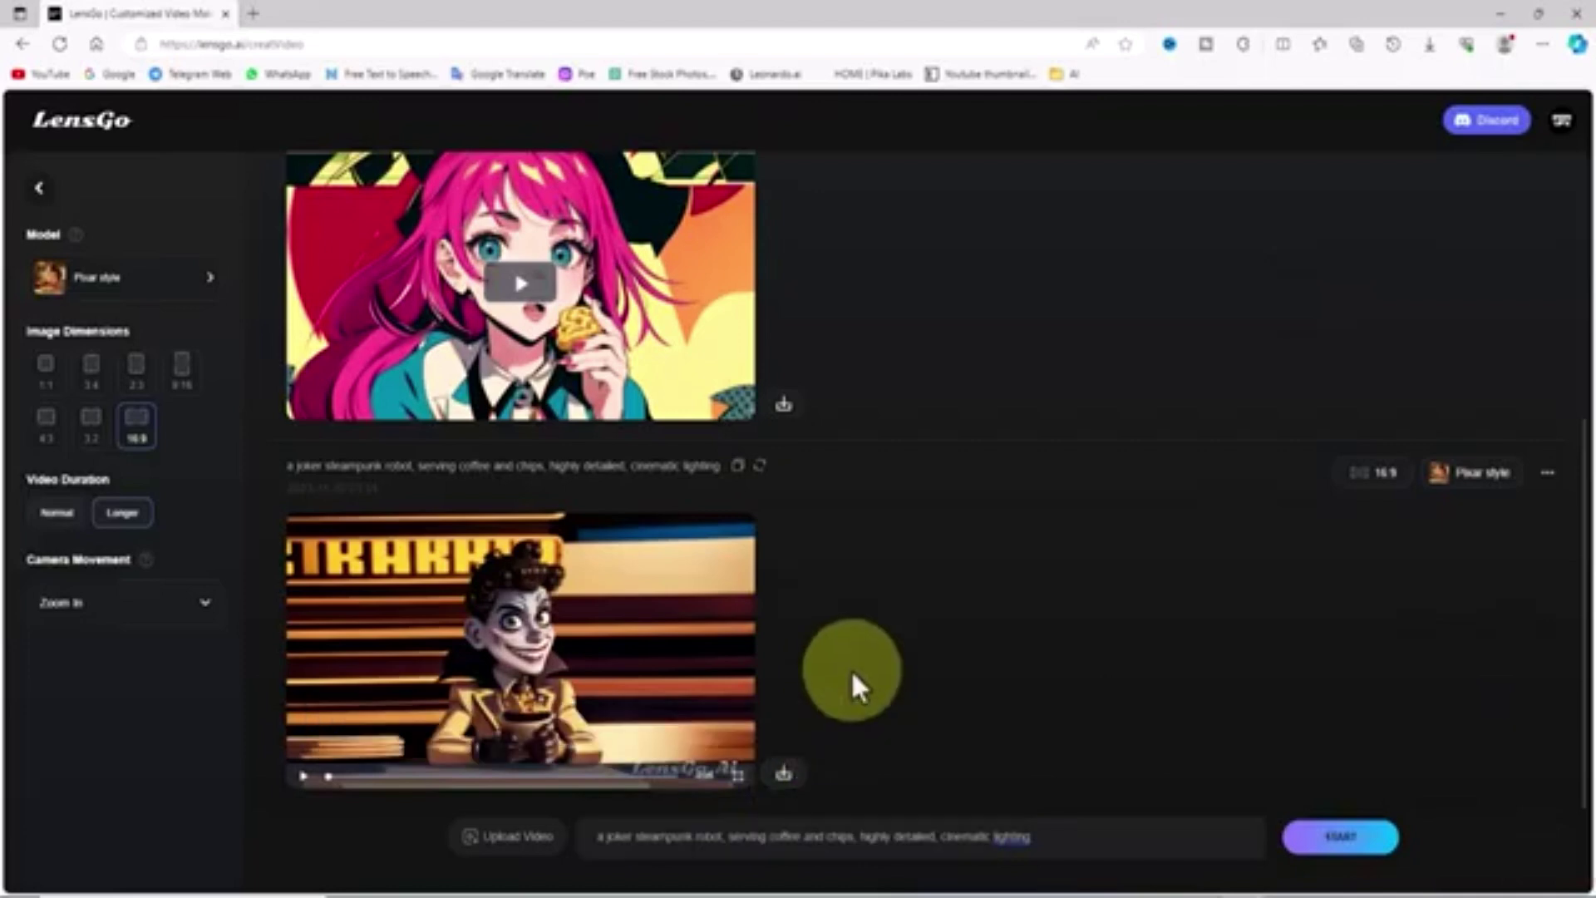
Step: Switch the model to Real and generate the joker robot video again
{"action": "left_click", "coordinate": [202, 277]}
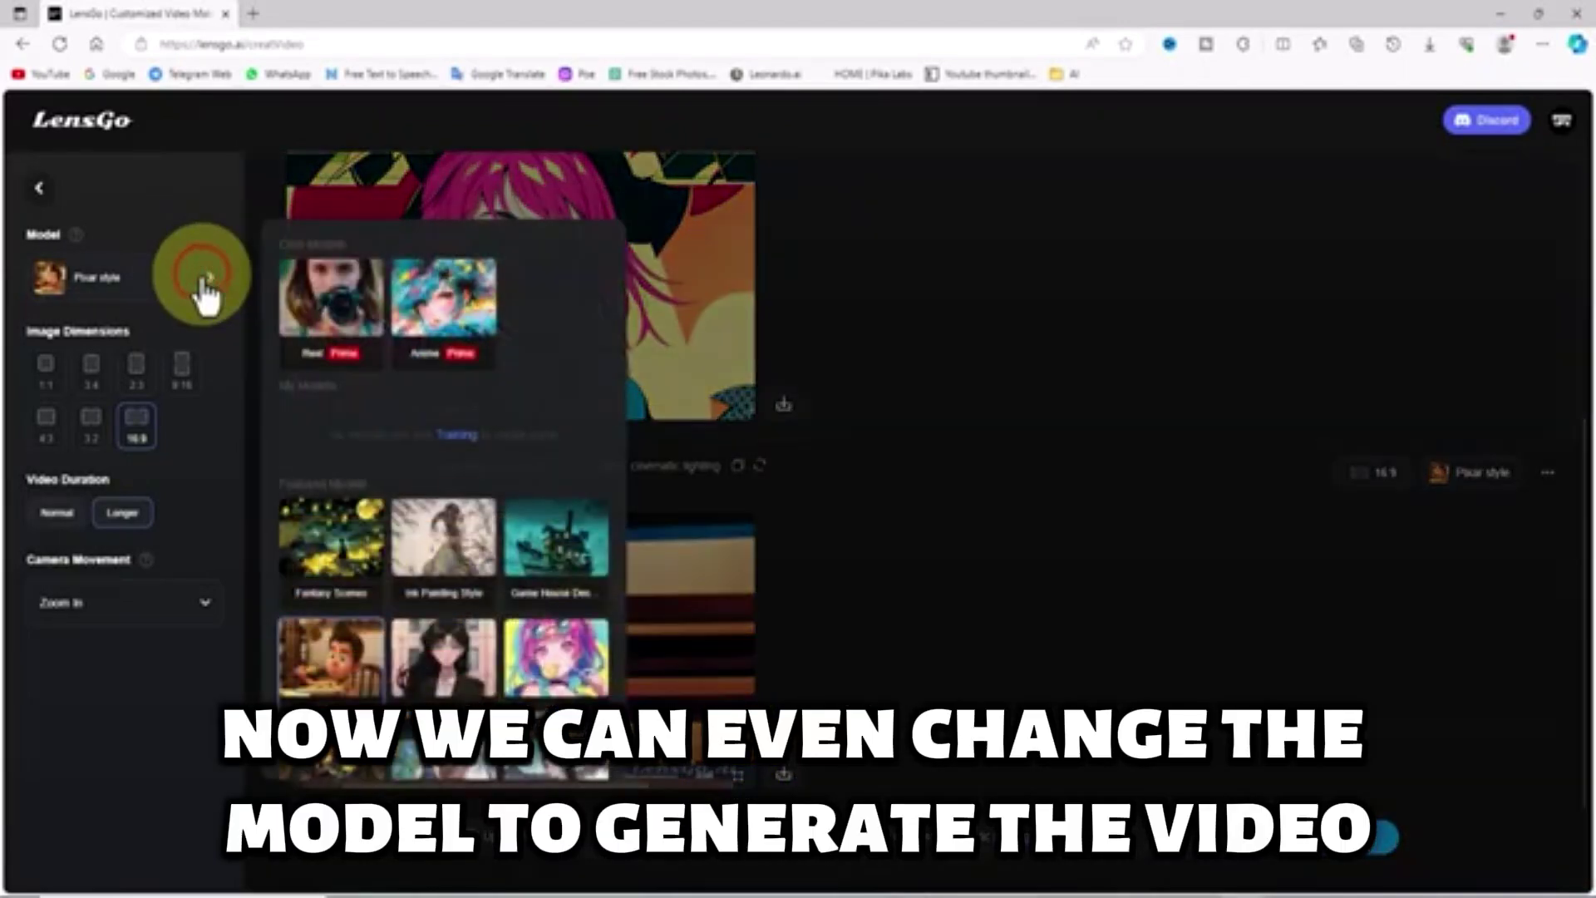
{"action": "scroll", "coordinate": [497, 611], "scroll_direction": "down", "scroll_amount": 5}
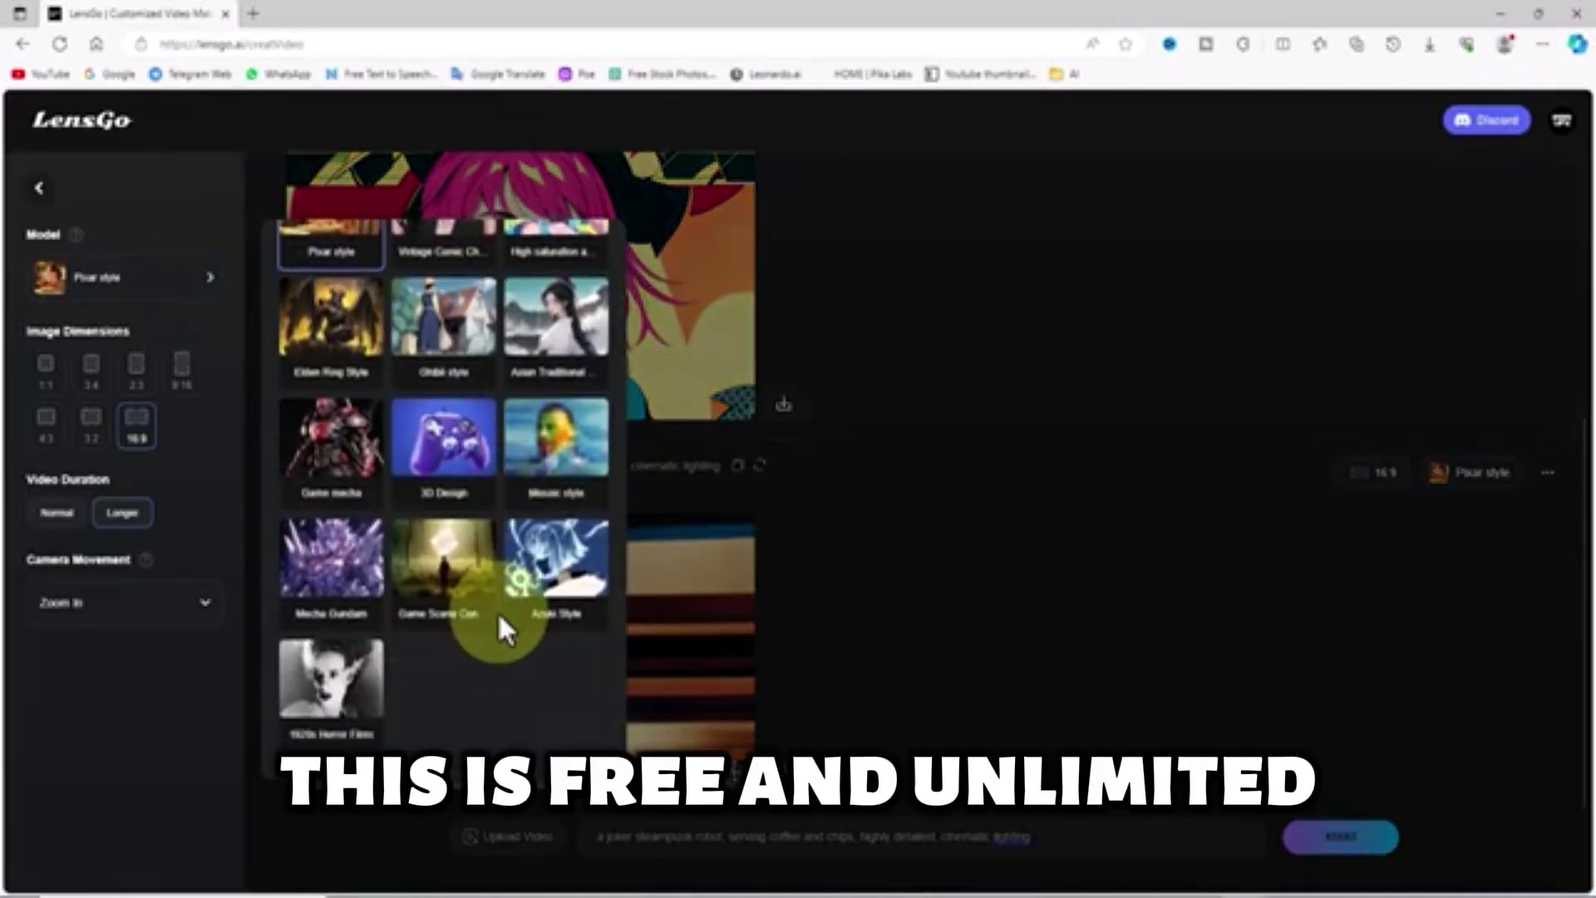
{"action": "scroll", "coordinate": [497, 611], "scroll_direction": "up", "scroll_amount": 5}
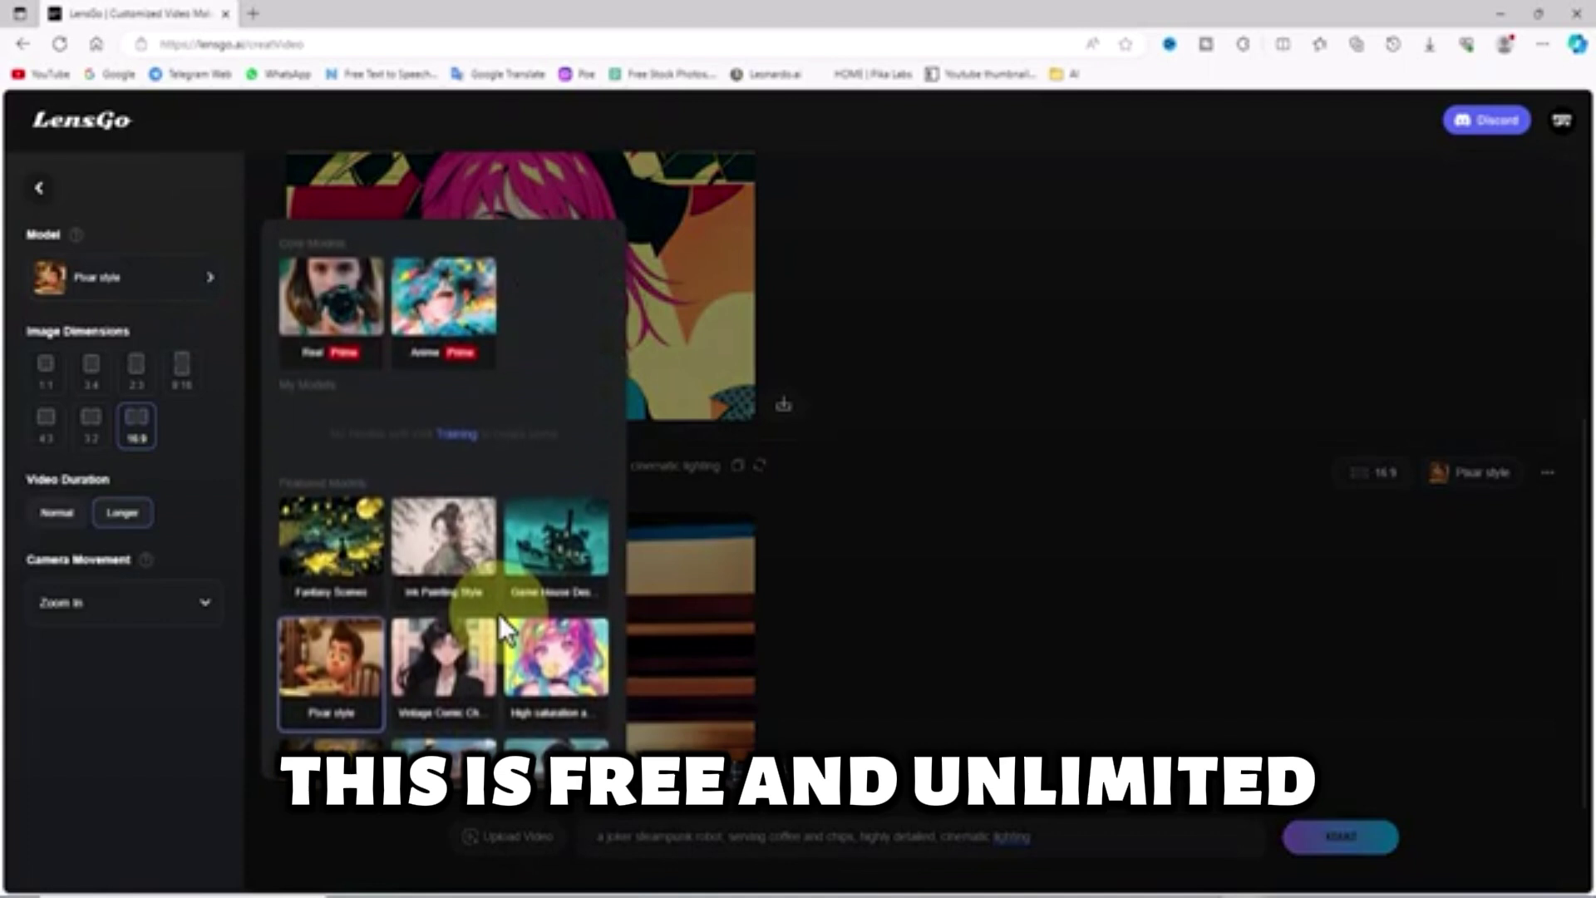
{"action": "left_click", "coordinate": [359, 316]}
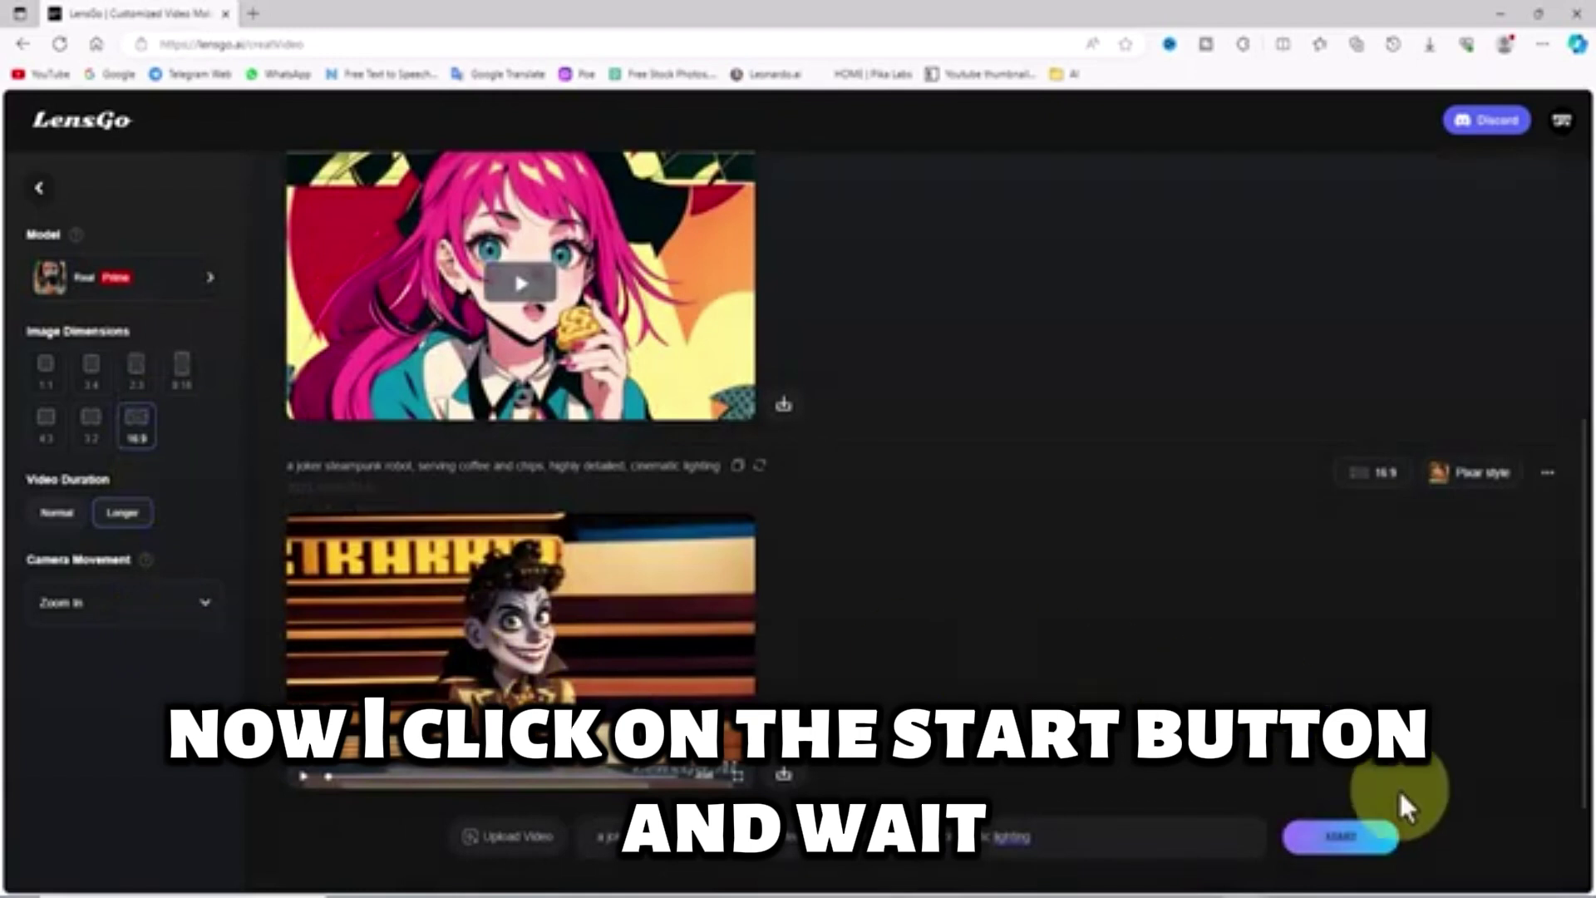
{"action": "left_click", "coordinate": [1370, 835]}
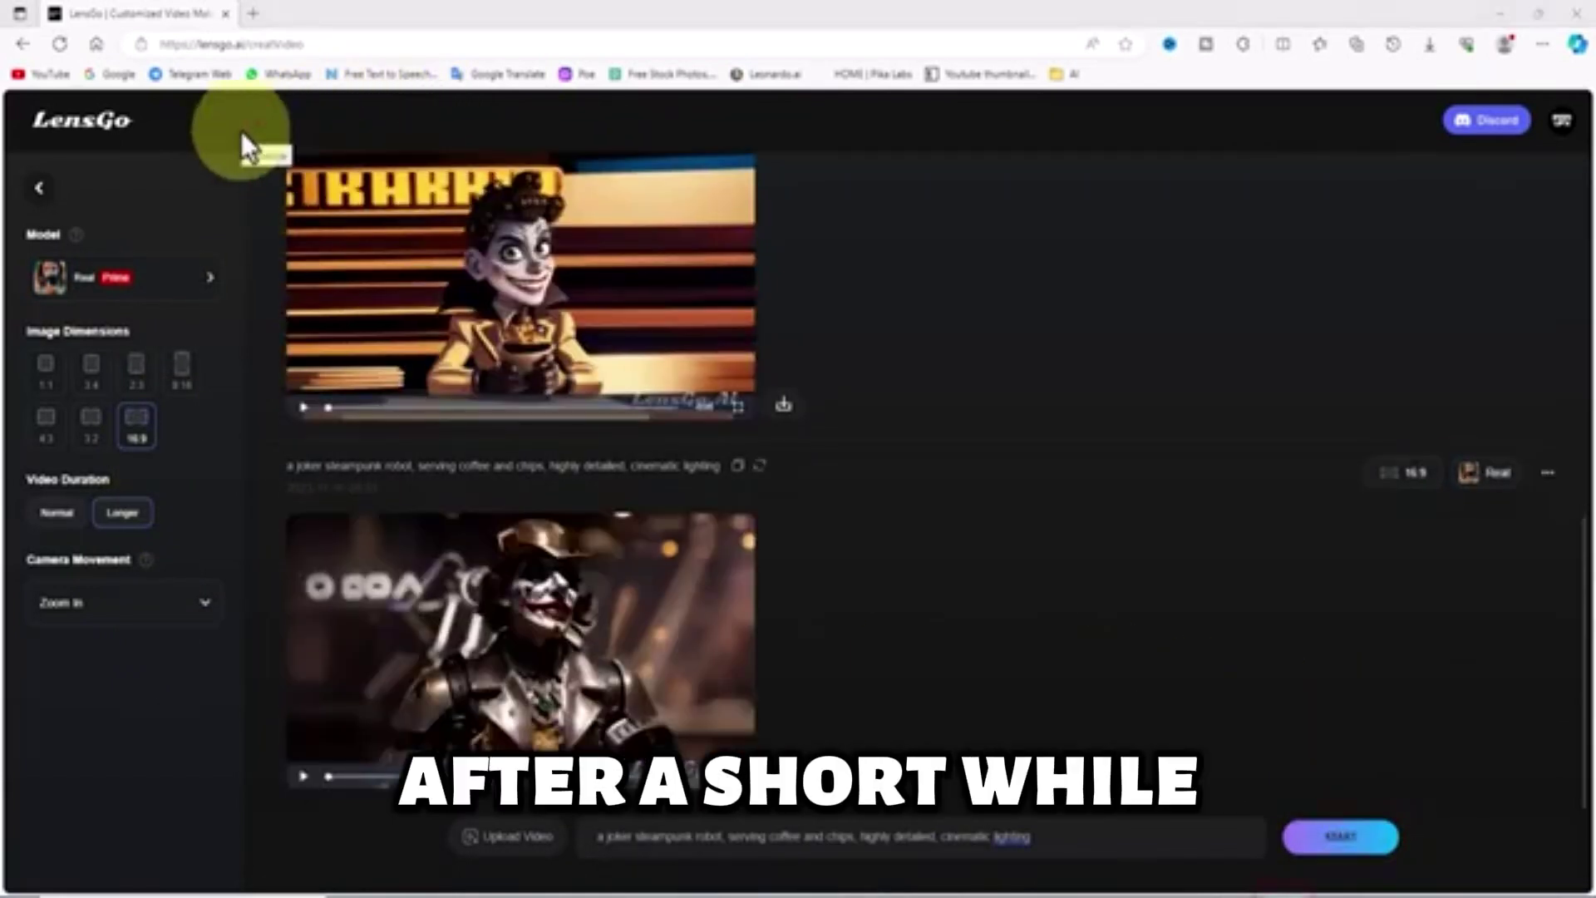
Step: Watch the Real-model robot video full screen
{"action": "left_click", "coordinate": [240, 129]}
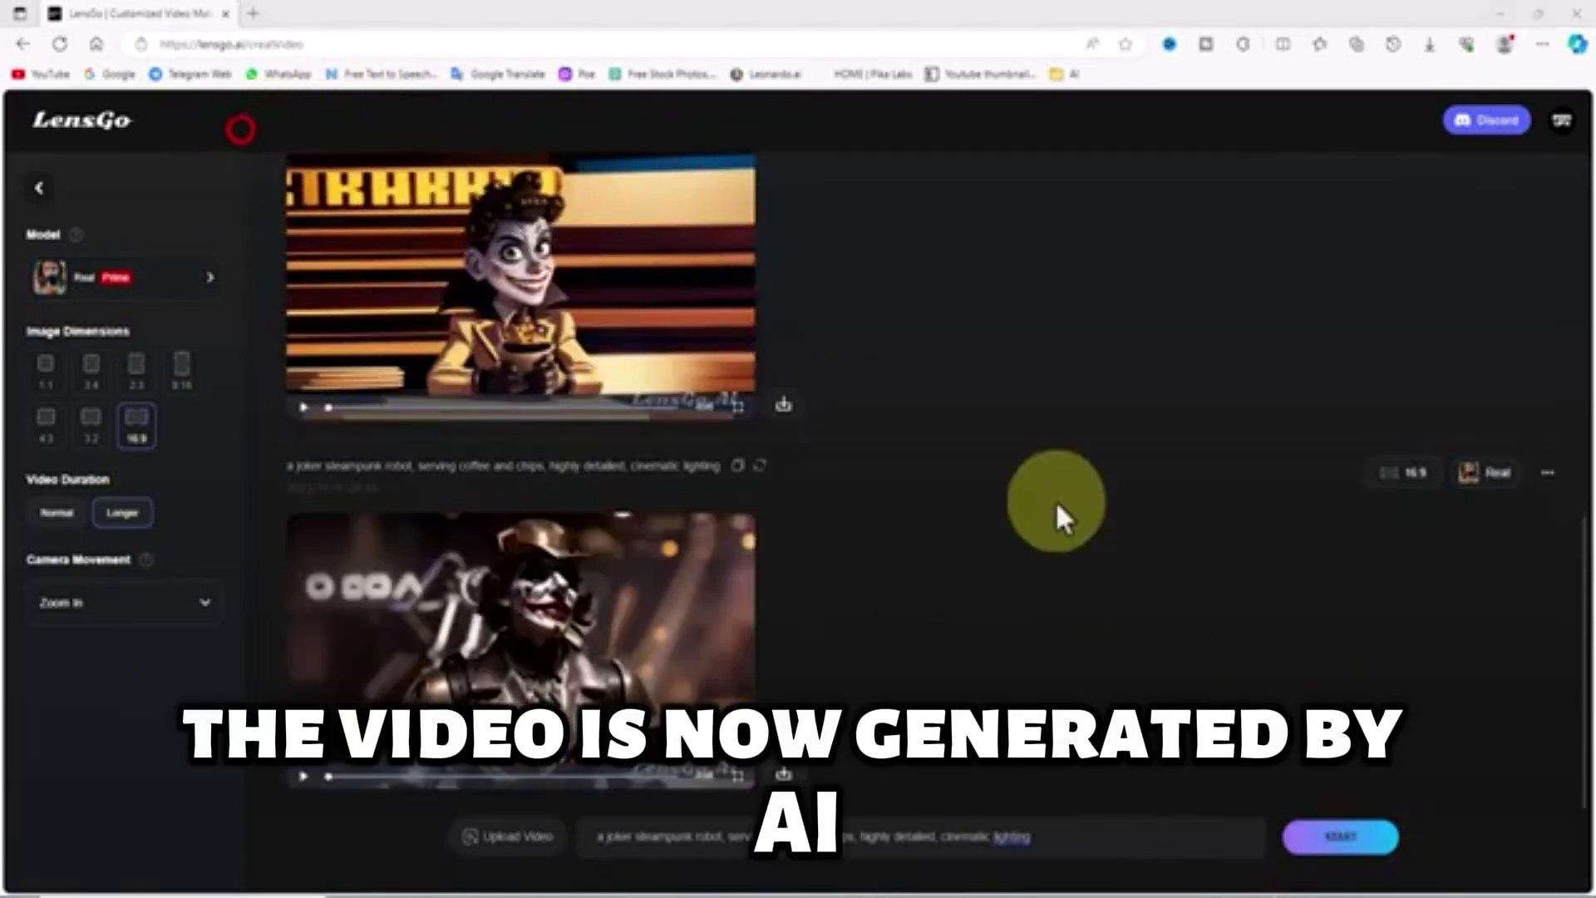
{"action": "left_click", "coordinate": [737, 776]}
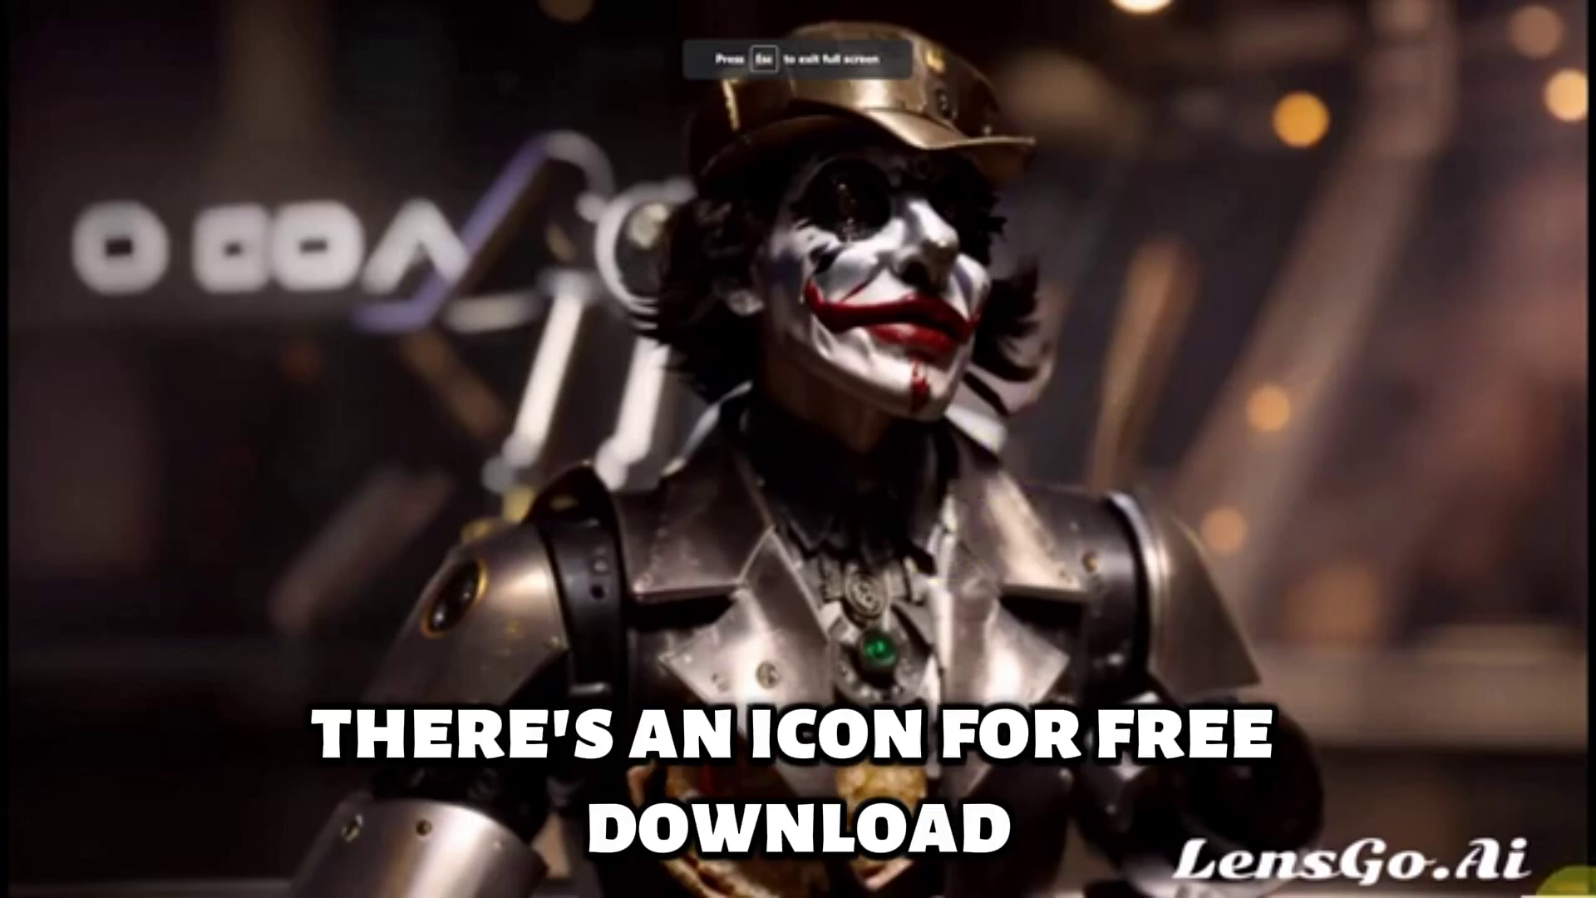
{"action": "key", "text": "Escape"}
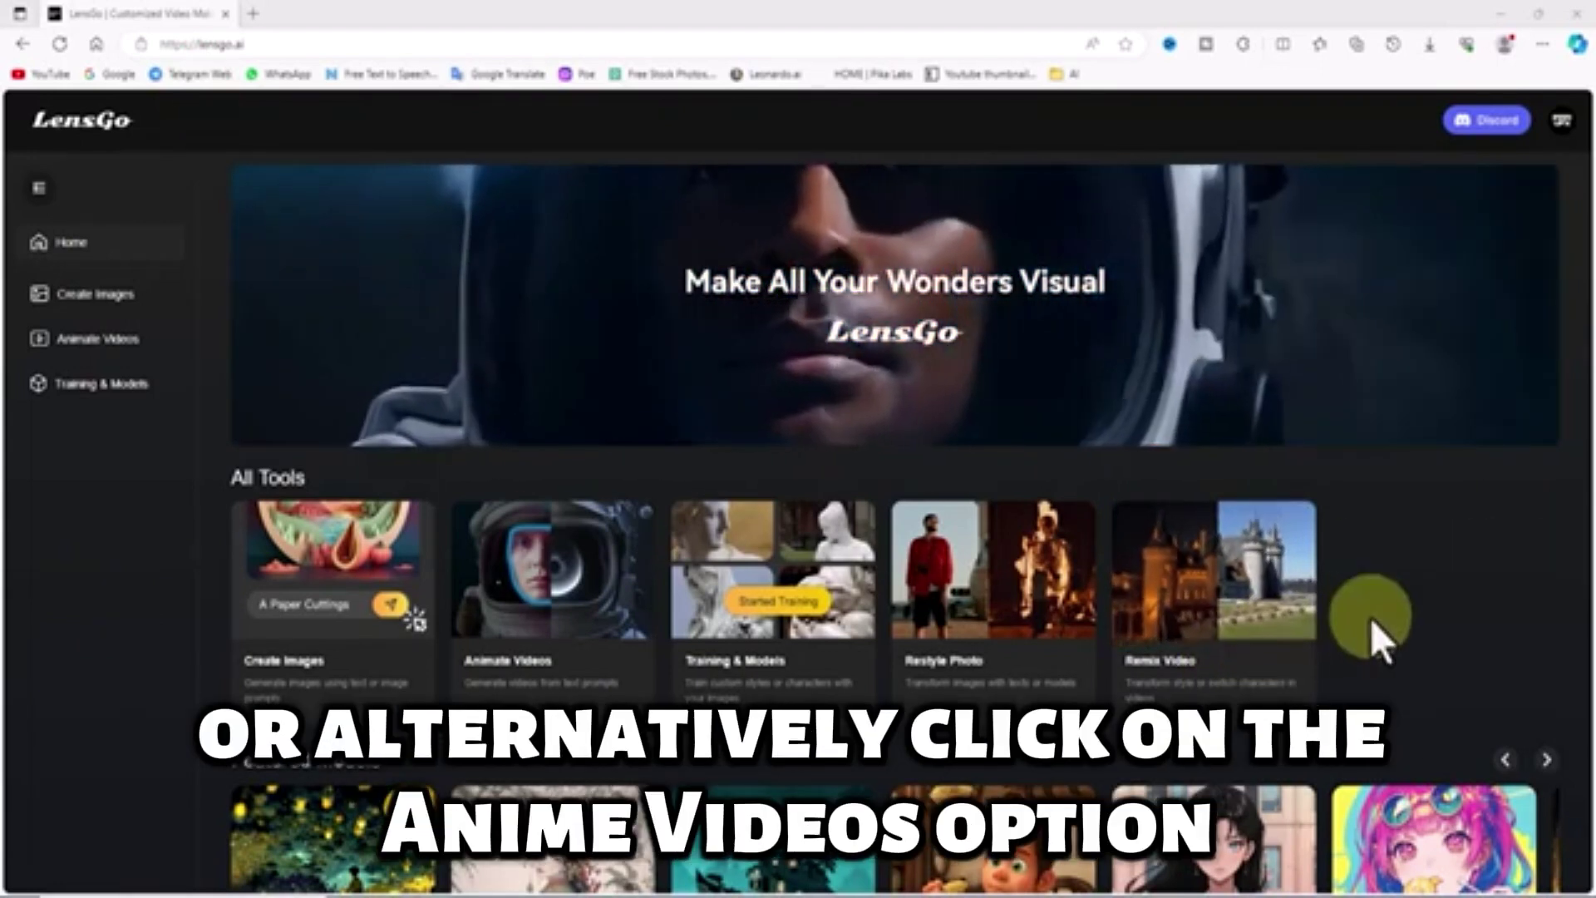
Step: Upload the clip 02_1.mp4 as the source in Animate Videos
{"action": "left_click", "coordinate": [170, 337]}
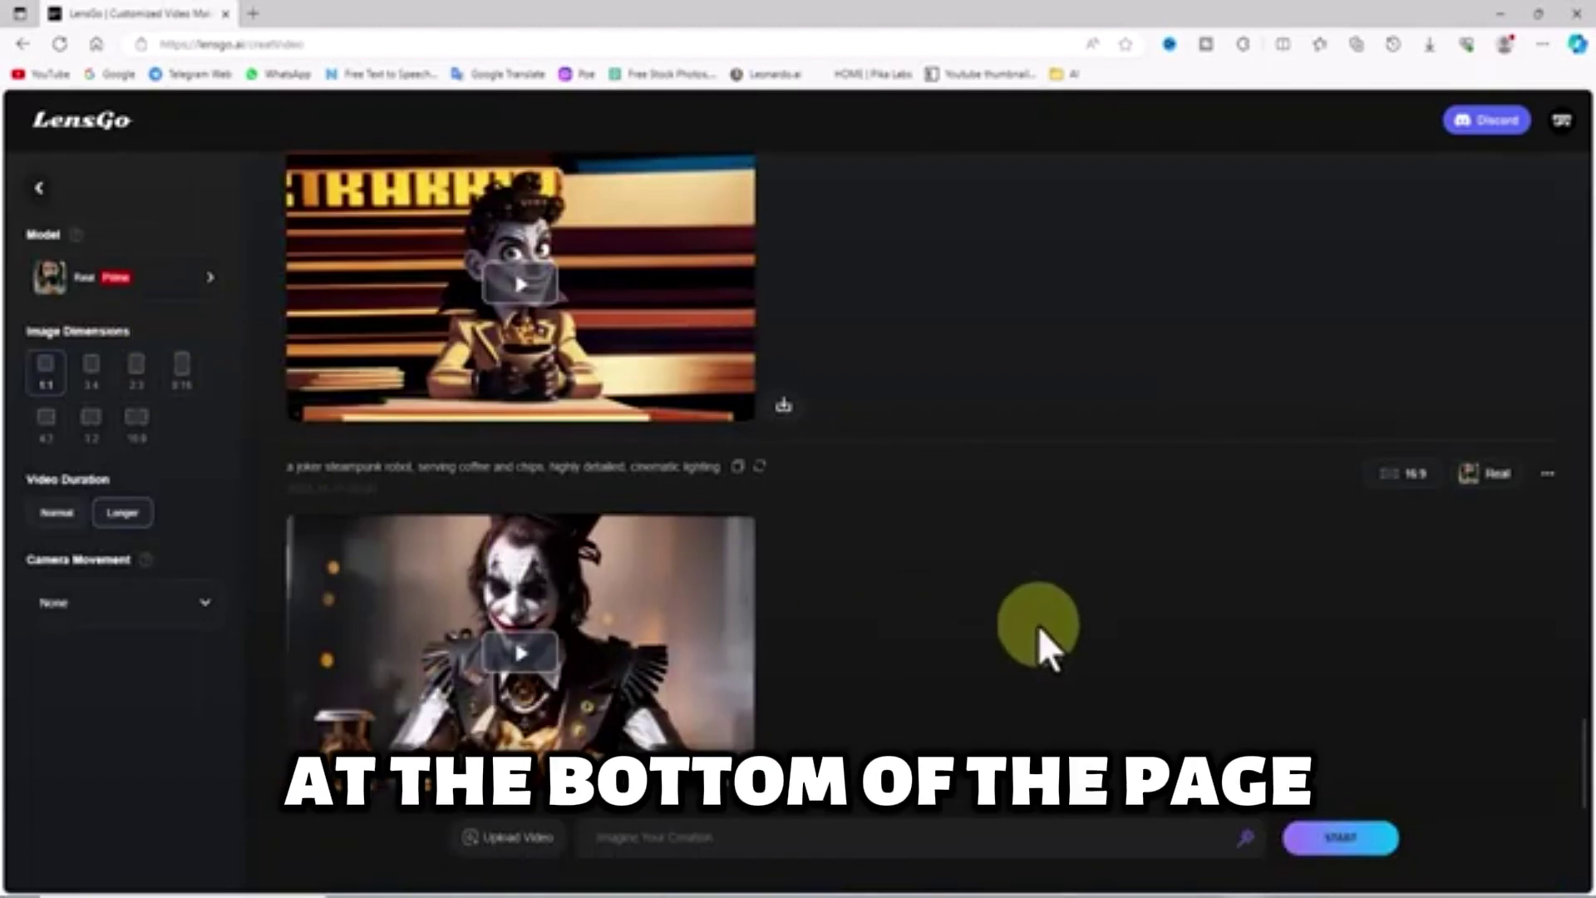
{"action": "left_click", "coordinate": [549, 868]}
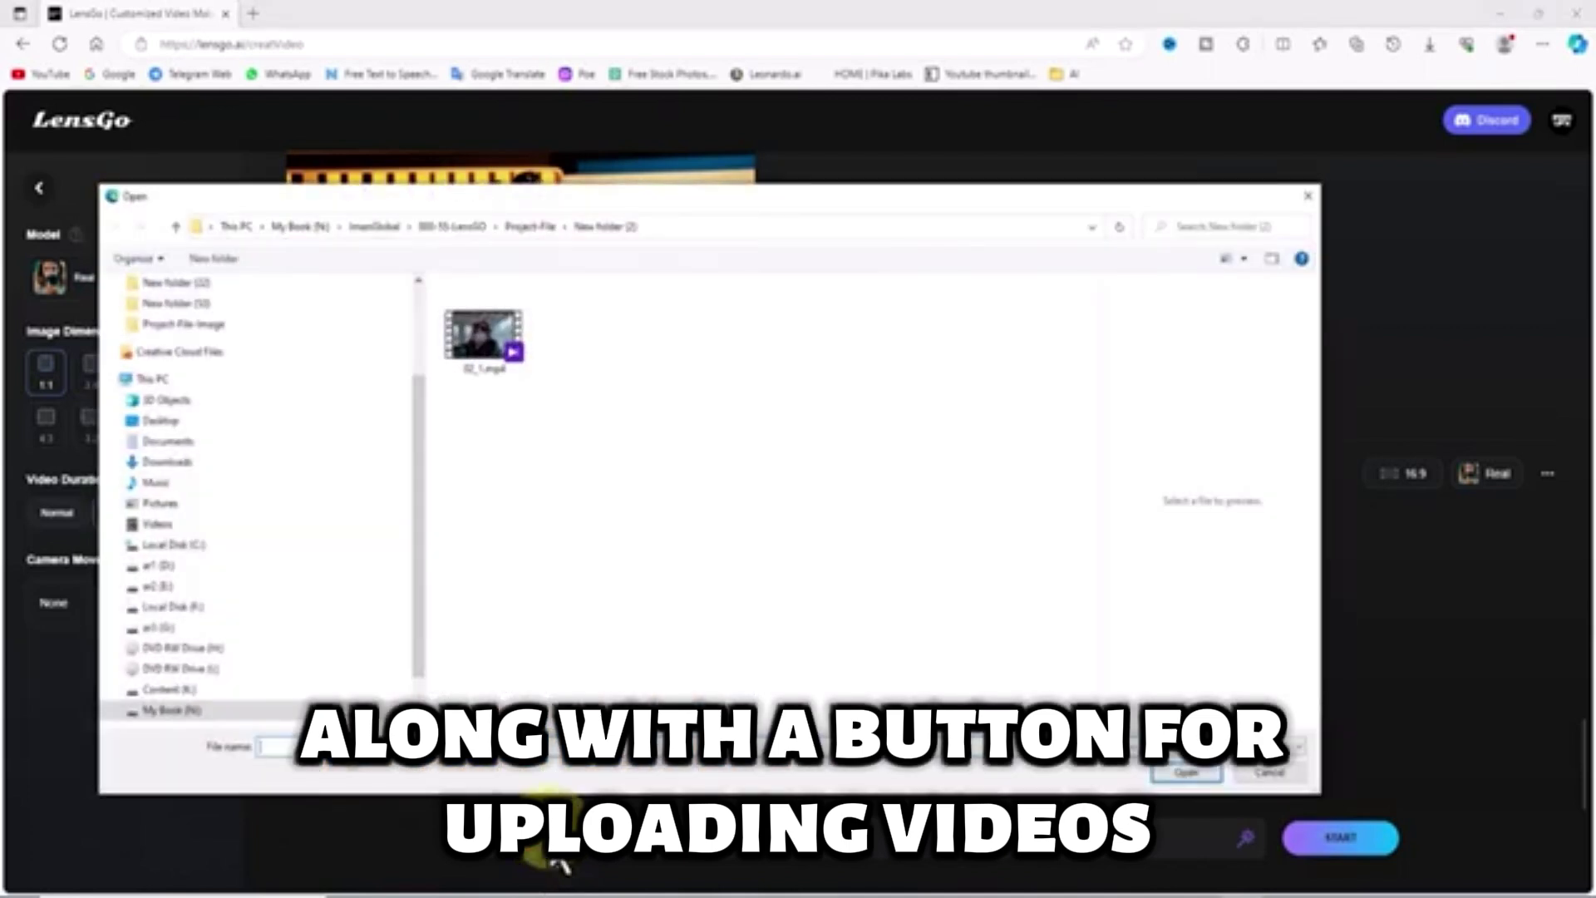
{"action": "left_click", "coordinate": [481, 339]}
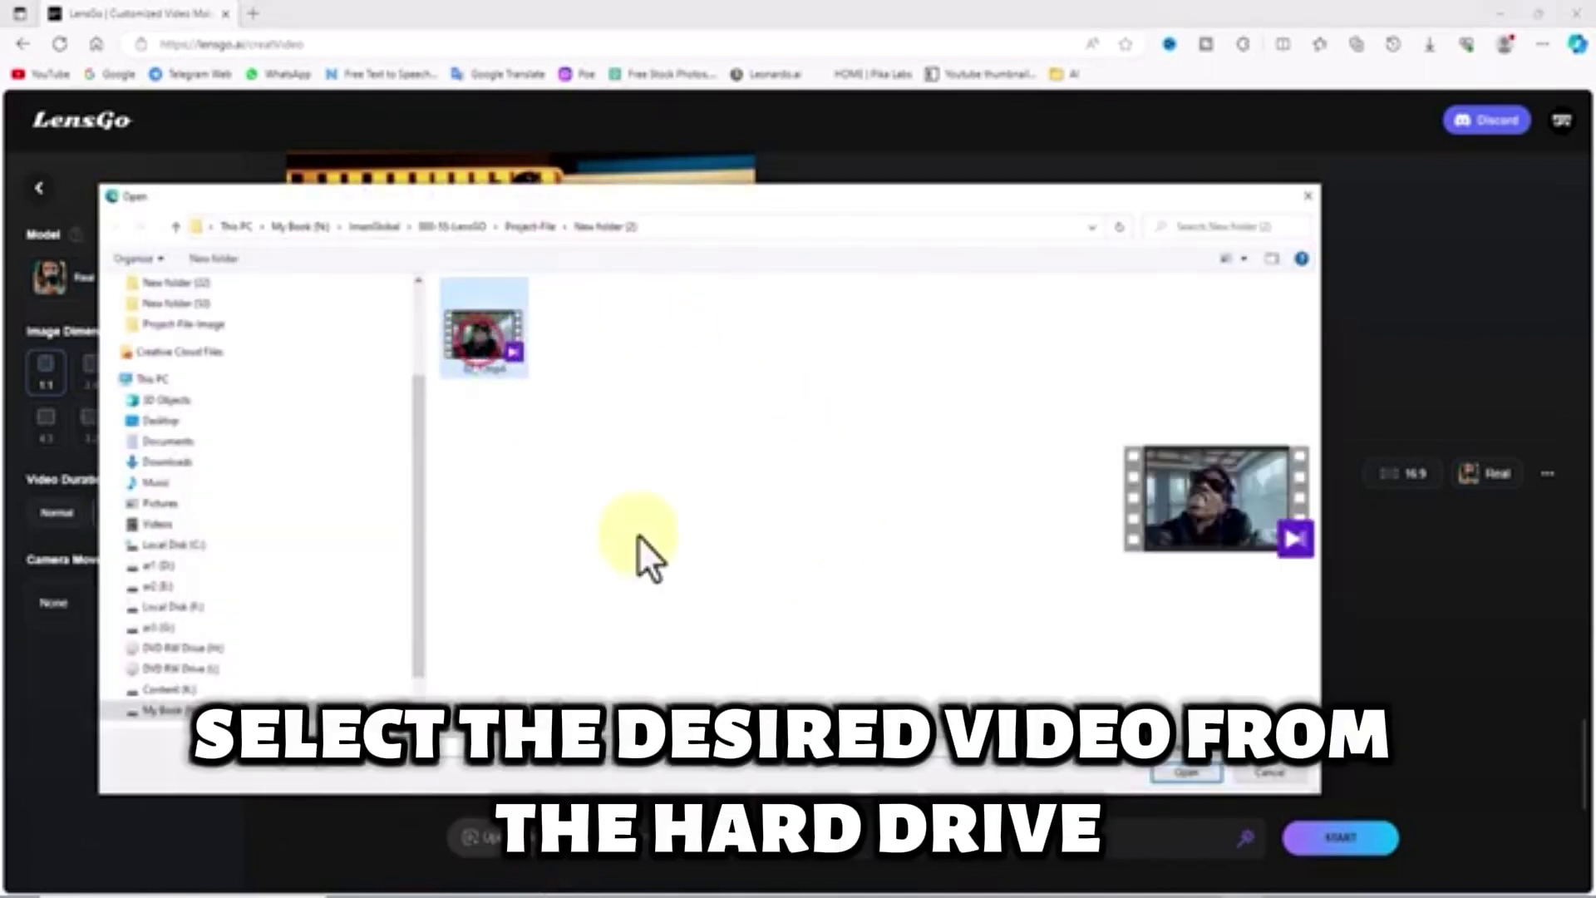
{"action": "left_click", "coordinate": [1204, 771]}
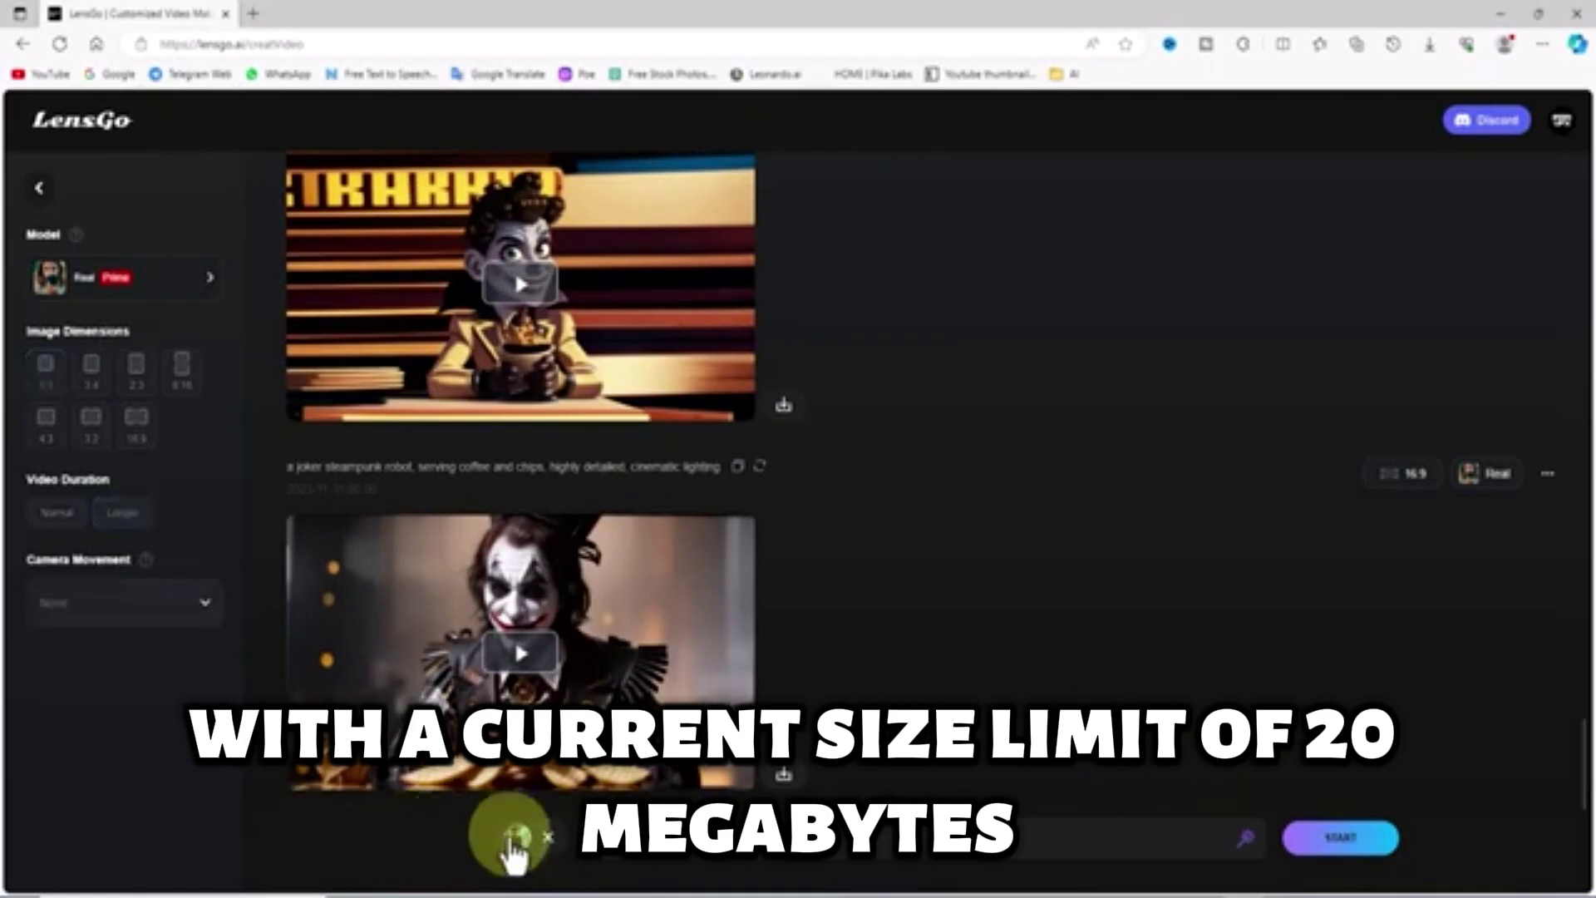
Step: Paste the prepared joker steampunk robot prompt into the prompt box
{"action": "mouse_move", "coordinate": [529, 848]}
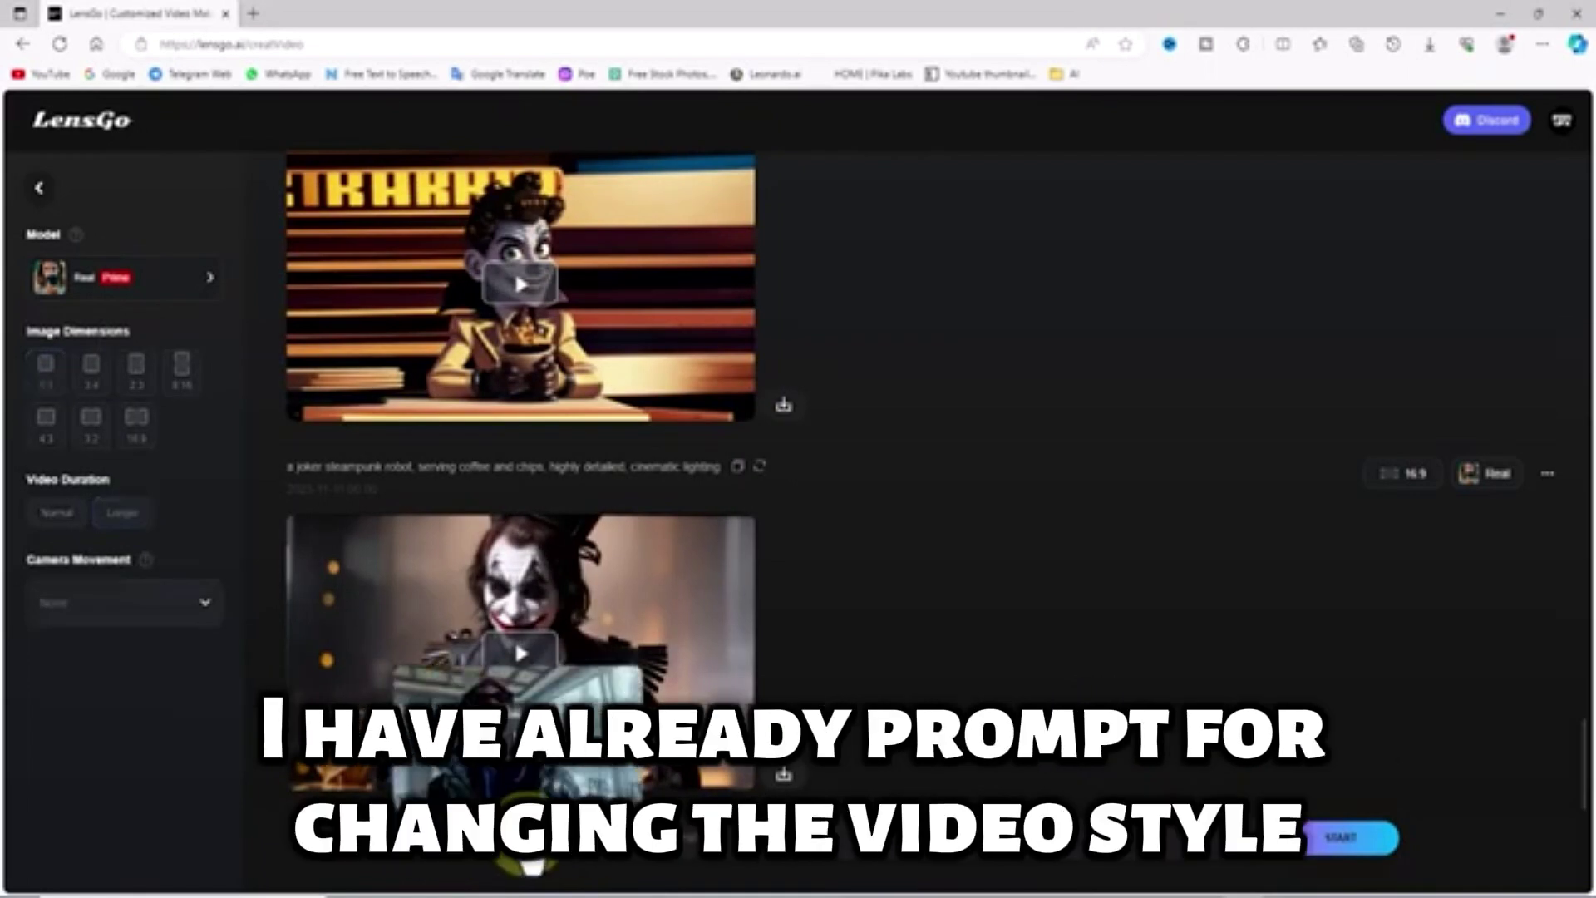
{"action": "right_click", "coordinate": [760, 840]}
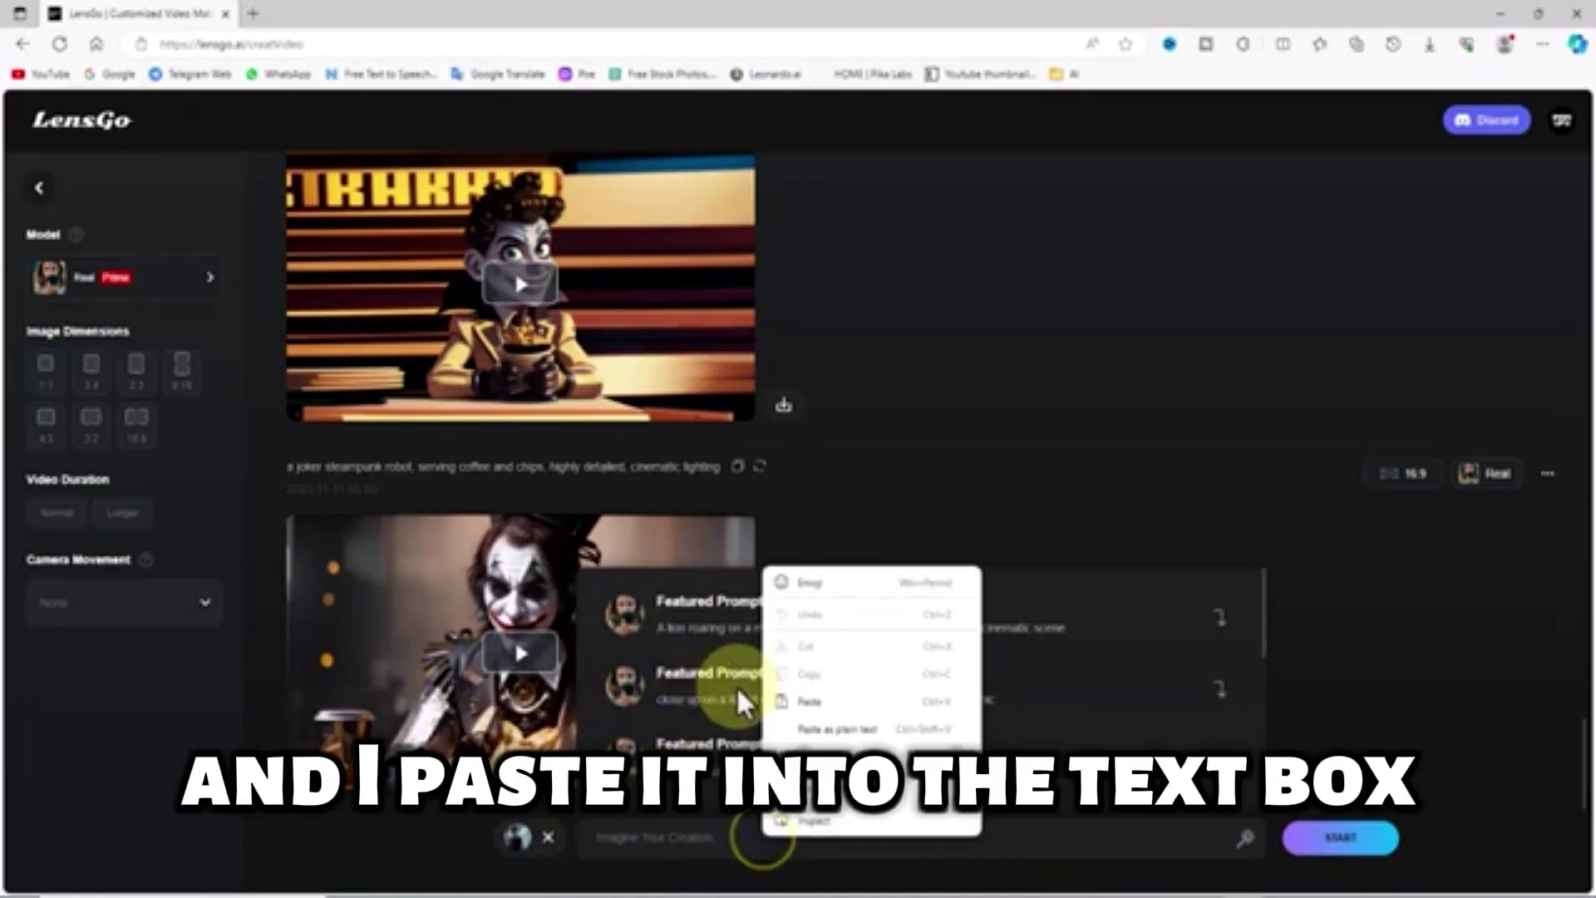
{"action": "left_click", "coordinate": [876, 701]}
{"action": "left_click", "coordinate": [1378, 730]}
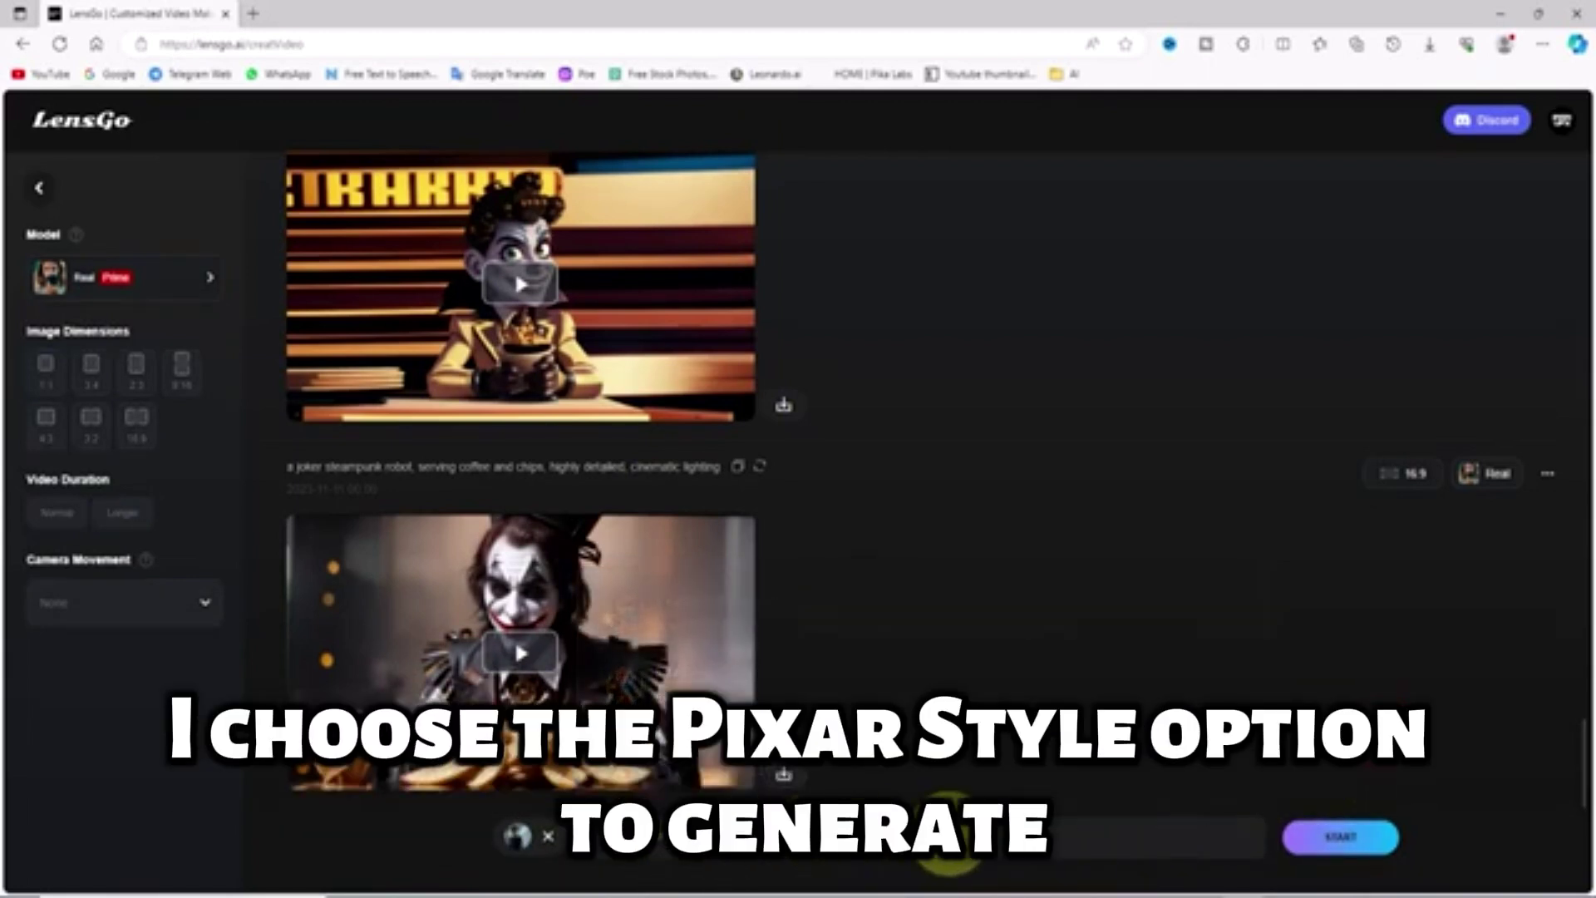
Step: Switch the model to Pixar style, generate the restyled video, and play it
{"action": "left_click", "coordinate": [218, 265]}
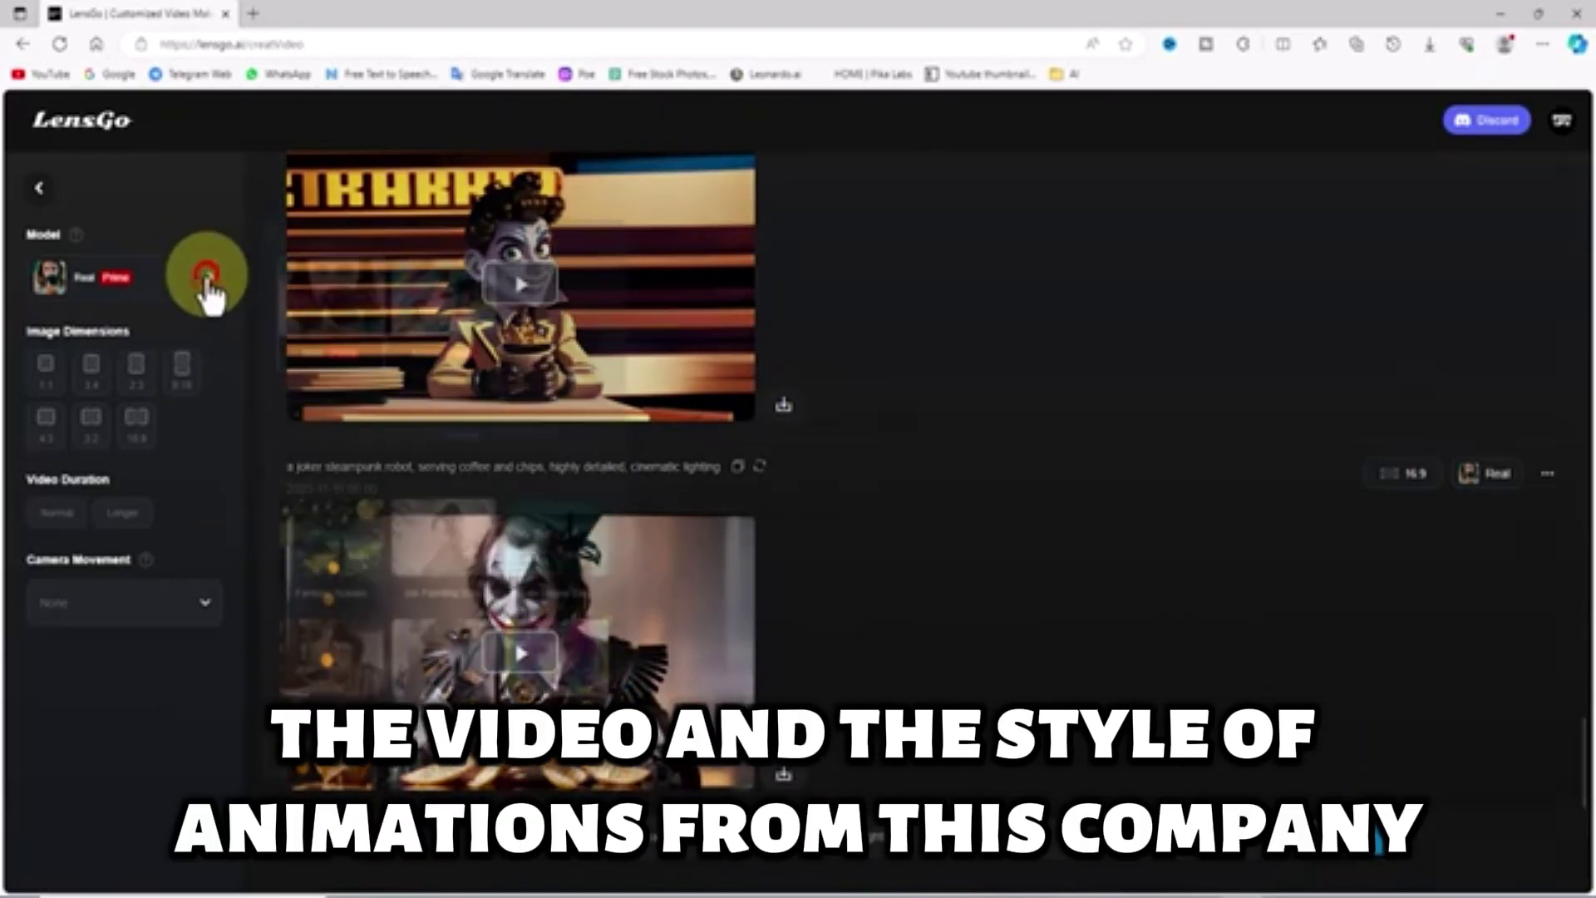
{"action": "scroll", "coordinate": [483, 615], "scroll_direction": "down", "scroll_amount": 3}
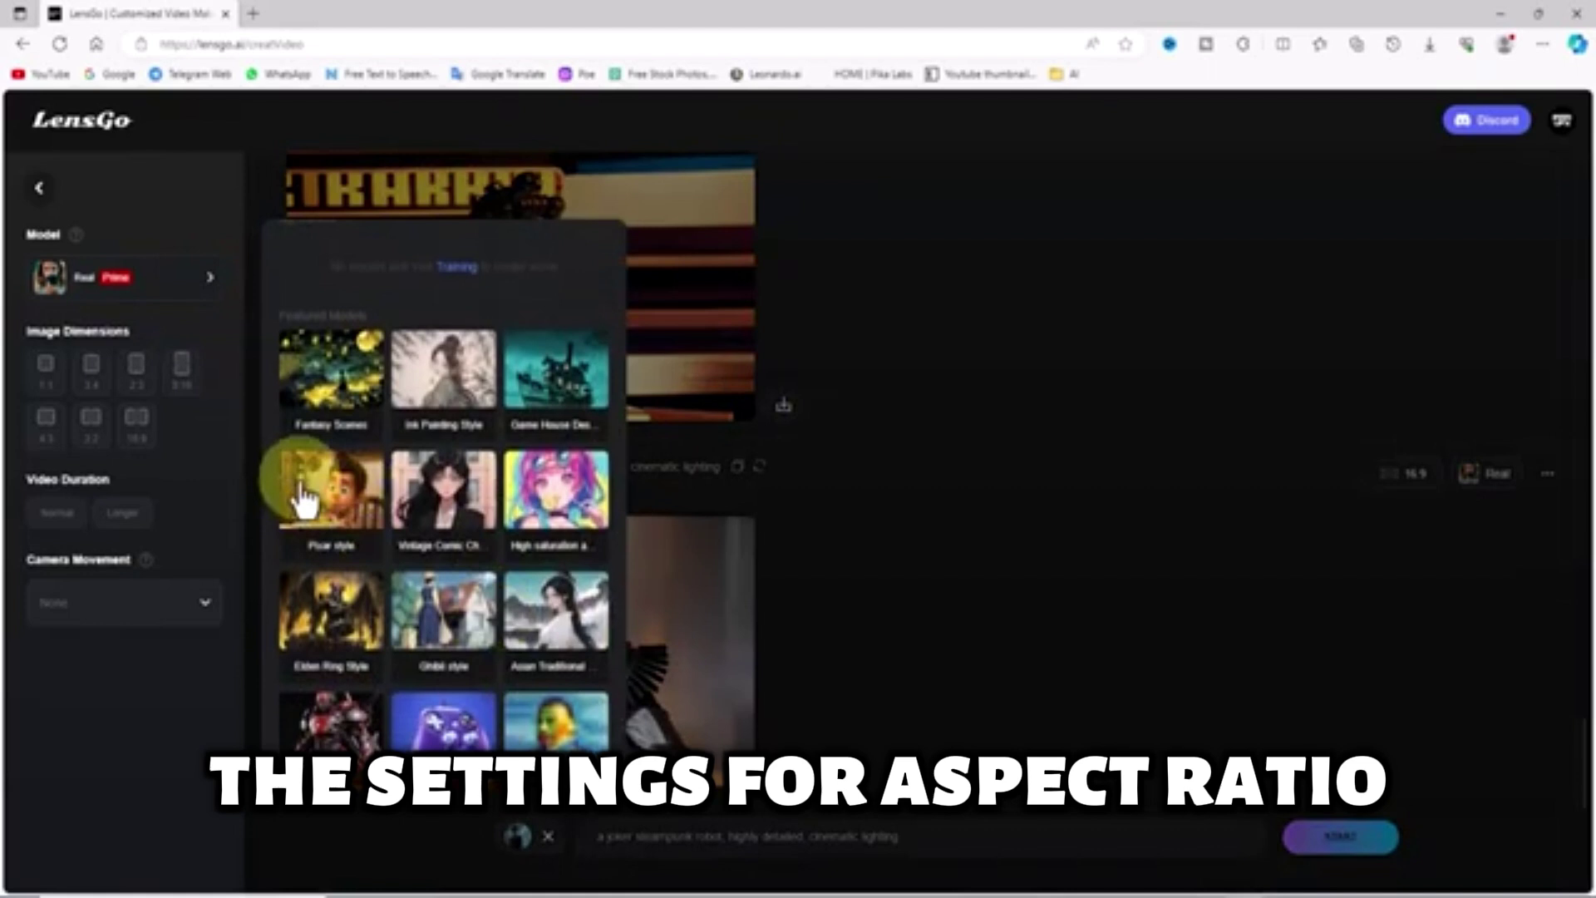
{"action": "left_click", "coordinate": [303, 499]}
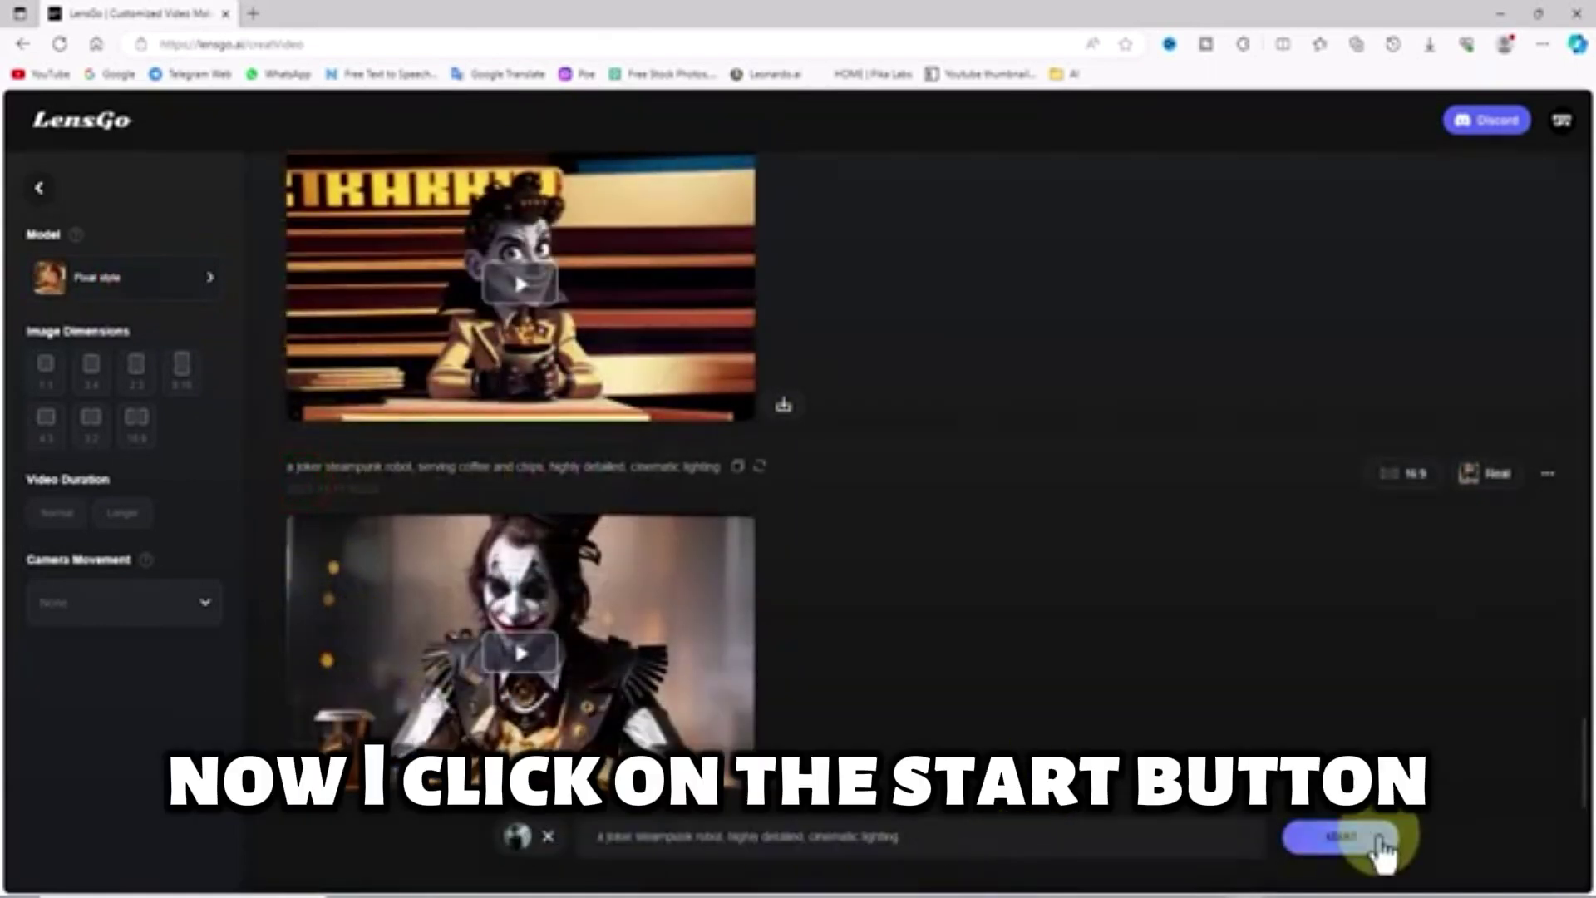
{"action": "left_click", "coordinate": [1378, 836]}
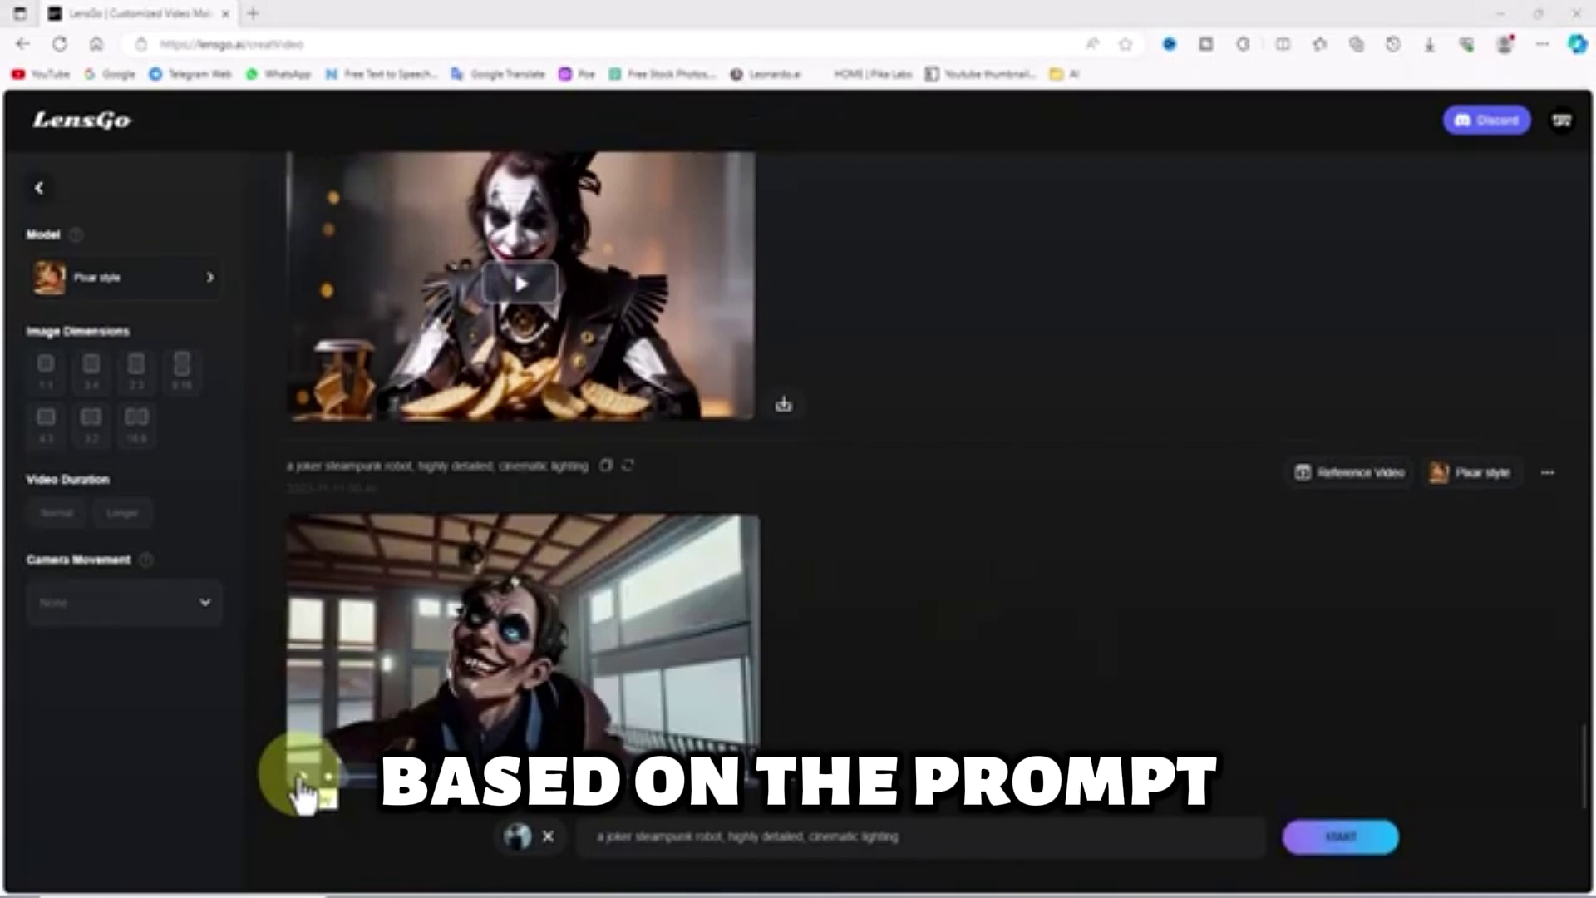
{"action": "left_click", "coordinate": [302, 772]}
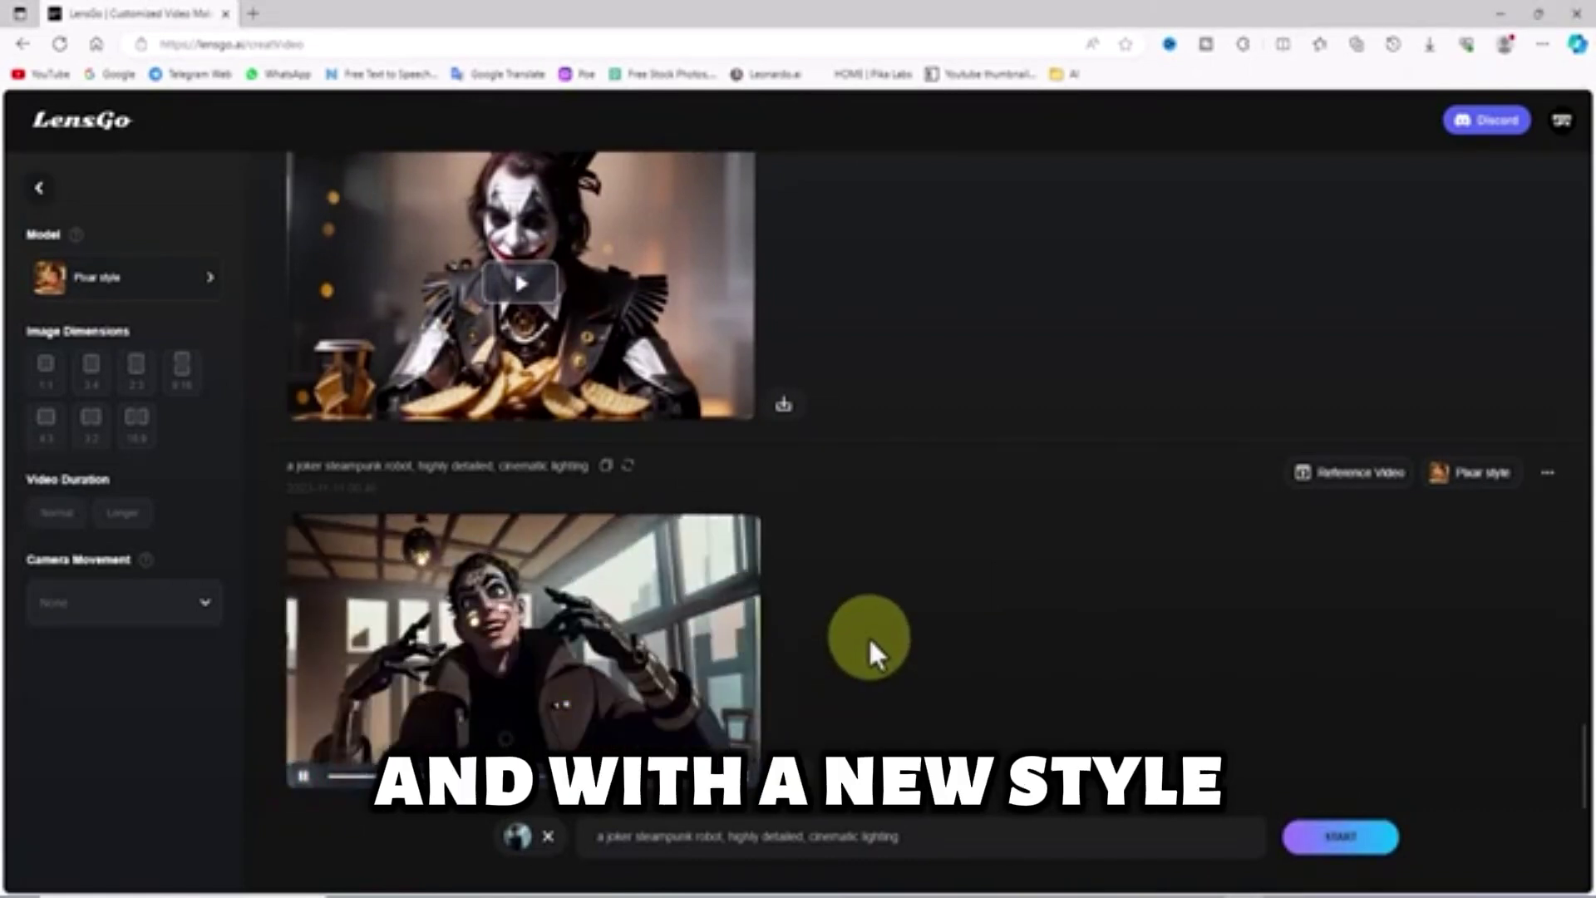